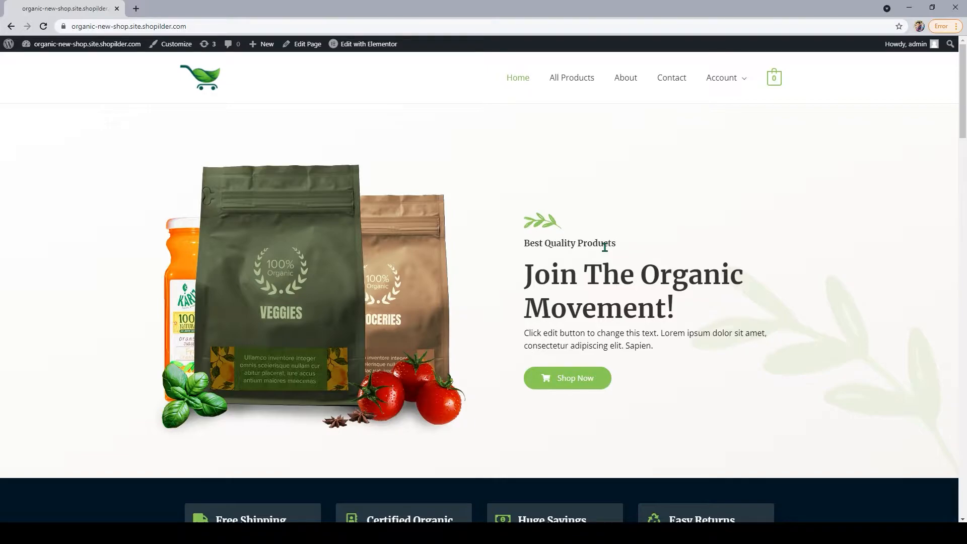
# Open appmaker.xyz in a new browser tab and start the free app creation form.
pyautogui.scroll(-4, 546, 277)
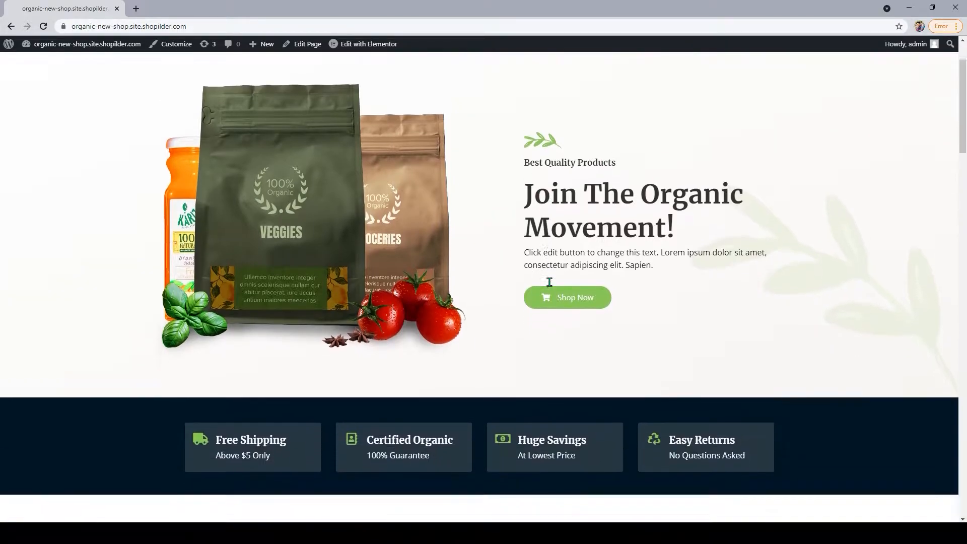
pyautogui.scroll(-5, 543, 278)
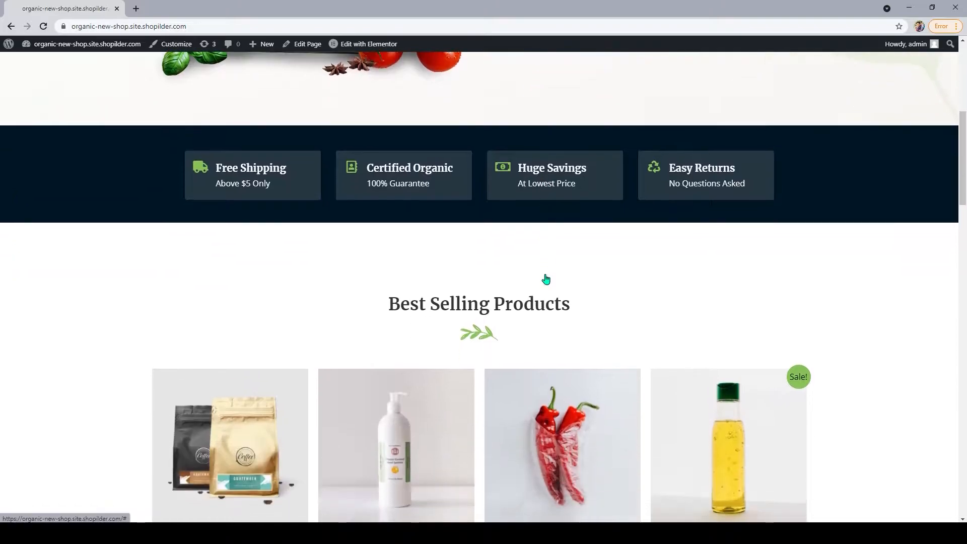
pyautogui.scroll(-8, 546, 278)
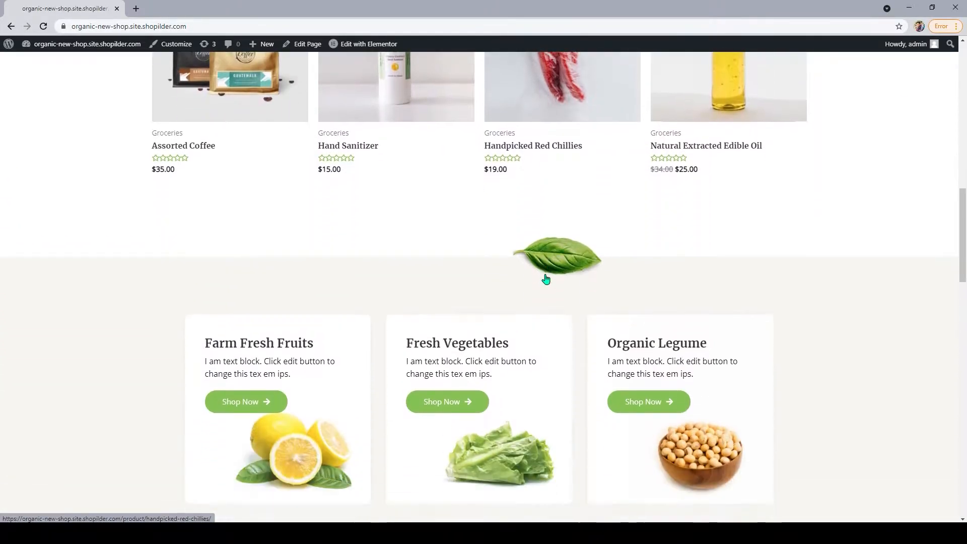
pyautogui.scroll(-10, 545, 278)
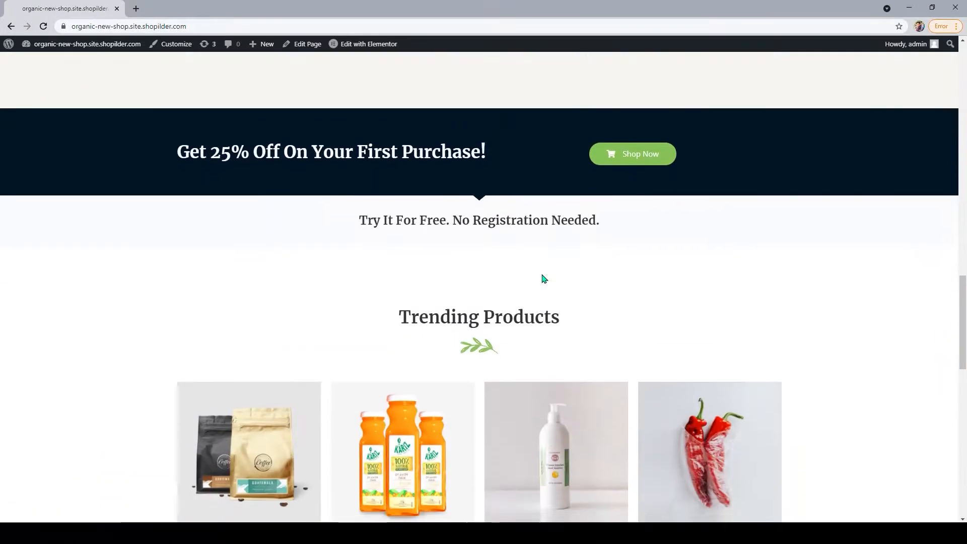
pyautogui.scroll(-7, 542, 278)
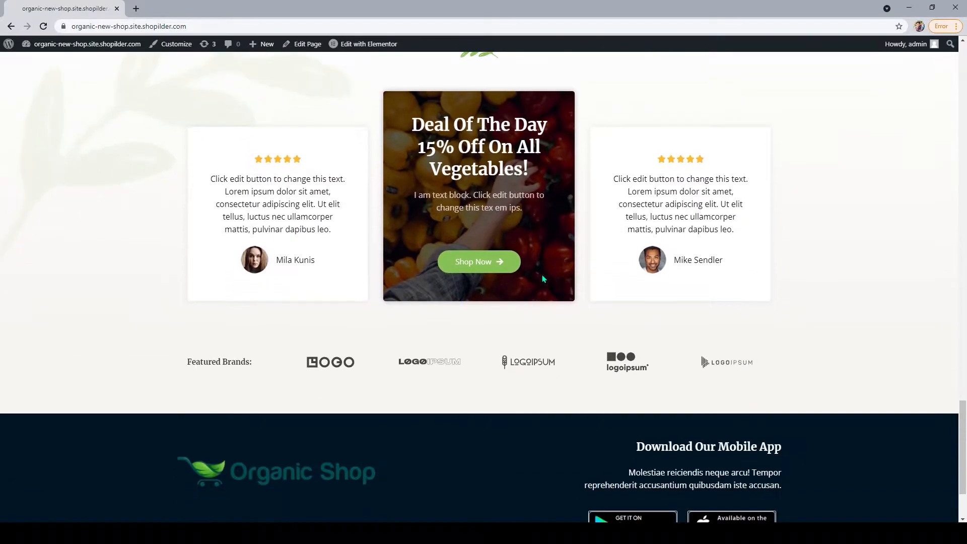
pyautogui.scroll(15, 542, 280)
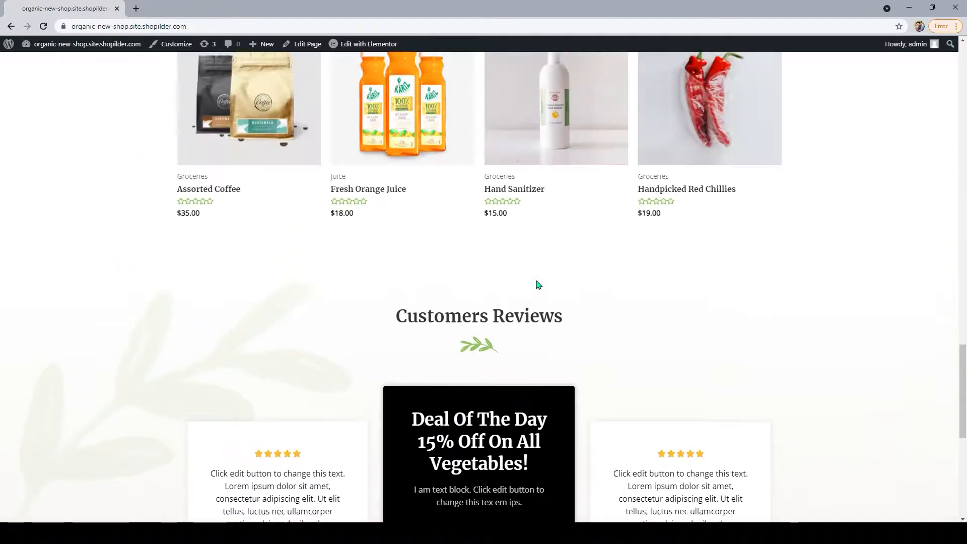
pyautogui.scroll(15, 536, 281)
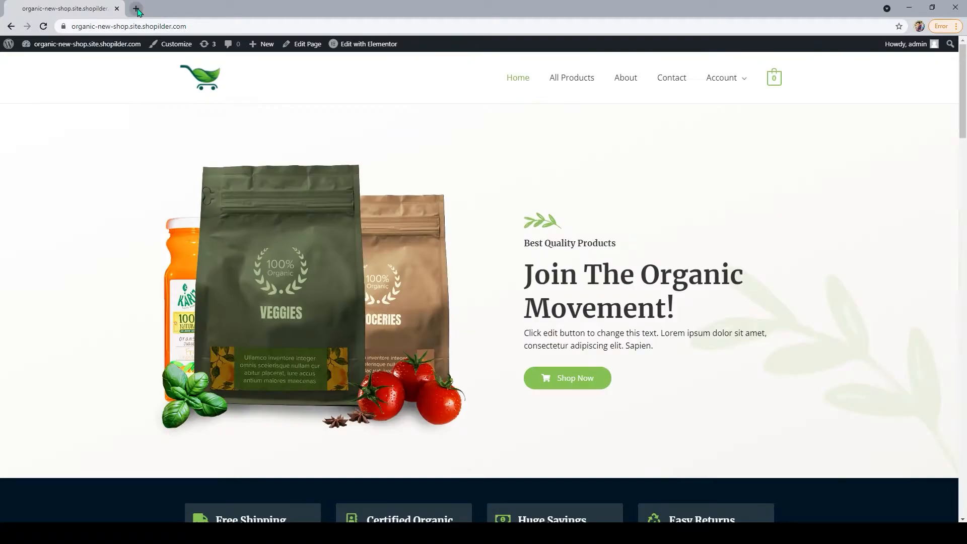
pyautogui.click(136, 8)
pyautogui.write('appmaker.xyz')
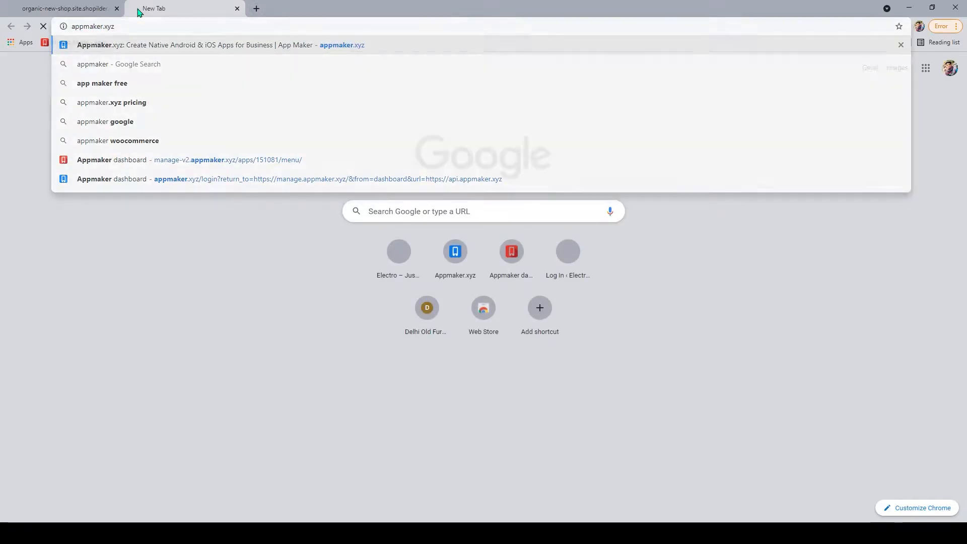
pyautogui.press('Return')
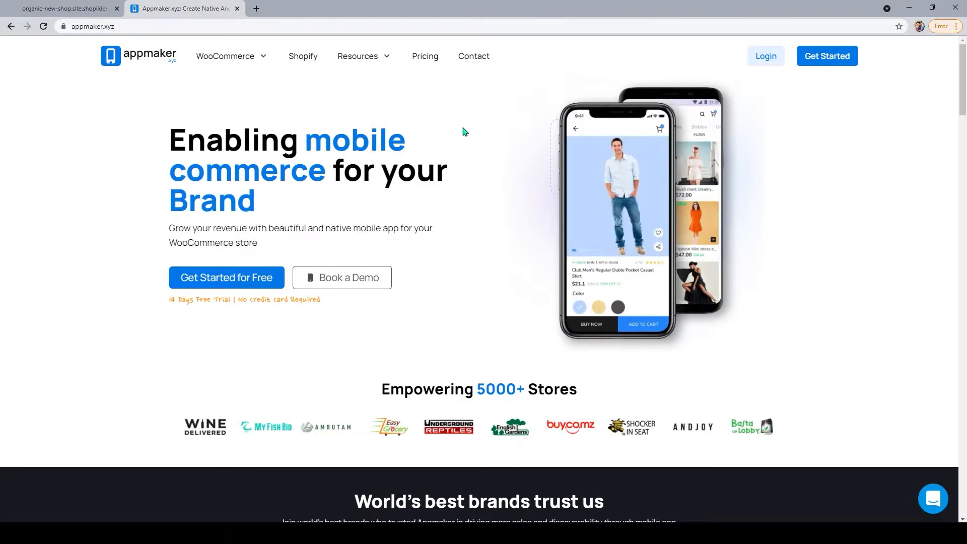
pyautogui.click(242, 284)
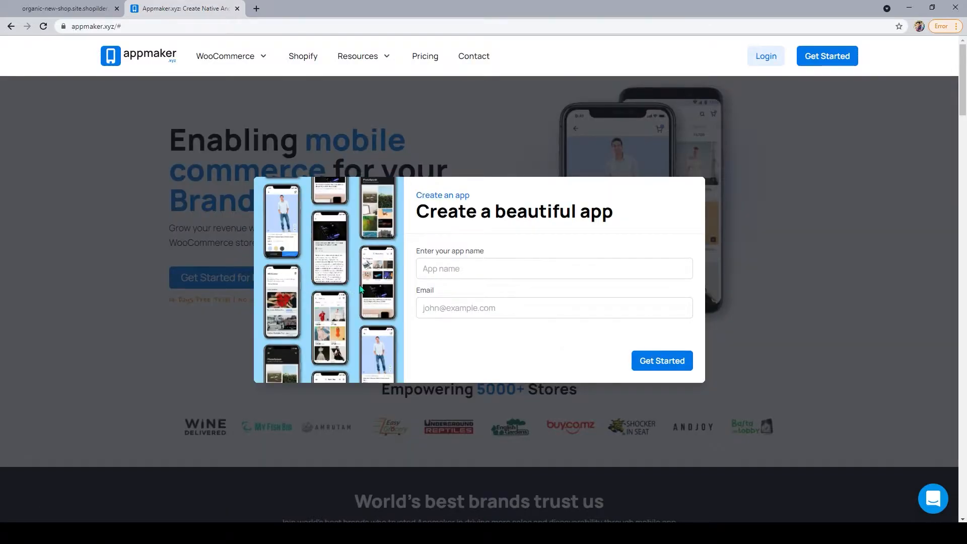
# Name the app 'Organic', enter the account email, and choose the Grocery category.
pyautogui.click(445, 277)
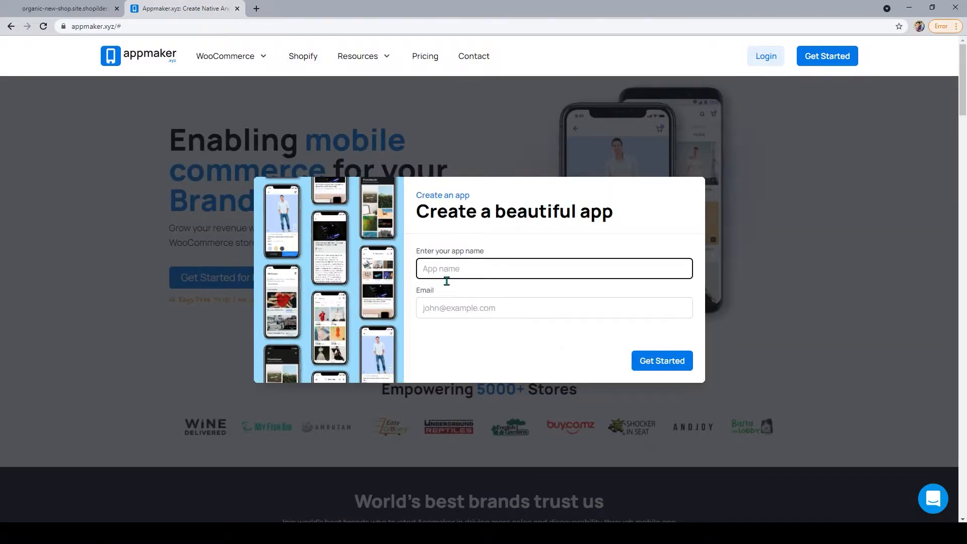
pyautogui.write('Organic')
pyautogui.press('Tab')
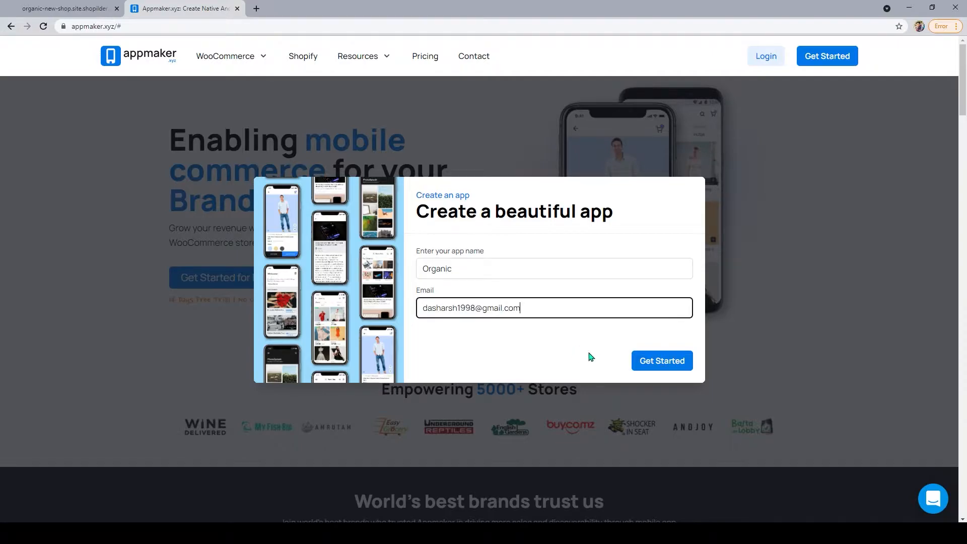
pyautogui.click(657, 363)
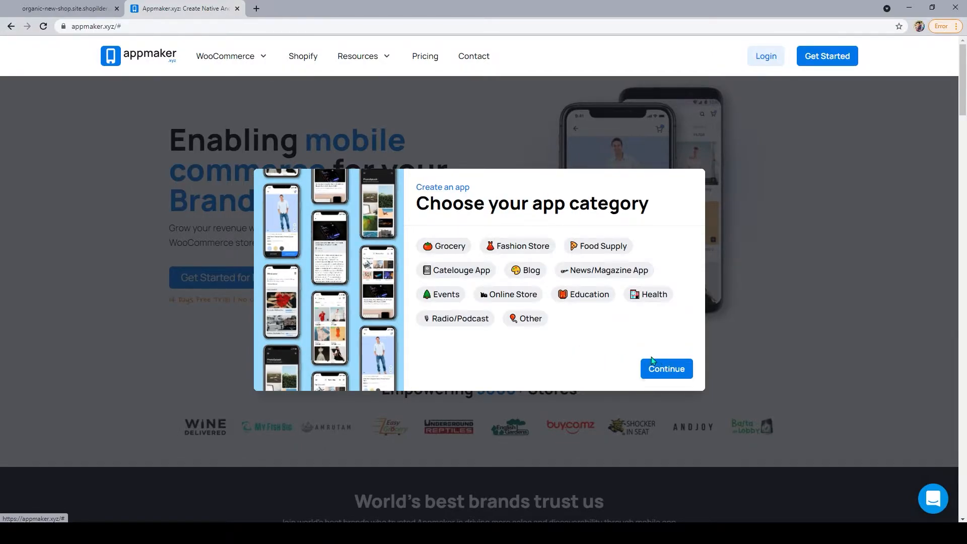
pyautogui.click(446, 246)
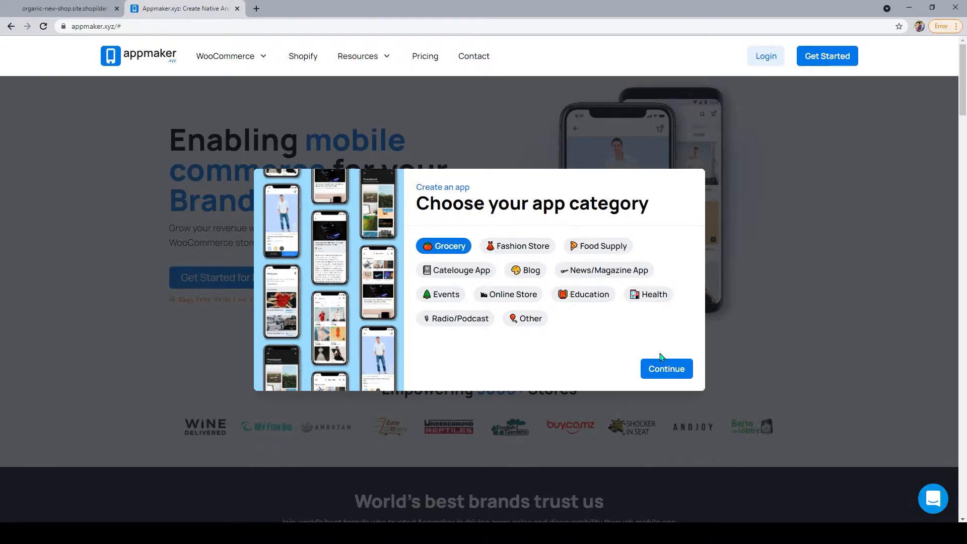
pyautogui.click(680, 367)
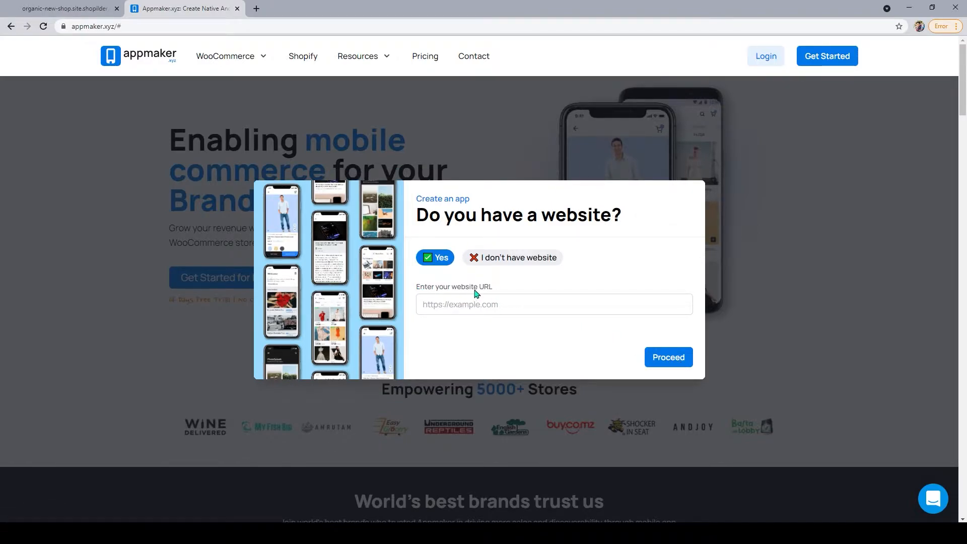
# Copy the organic-new-shop store address from the shop tab and submit it as the website URL.
pyautogui.click(75, 12)
pyautogui.click(95, 30)
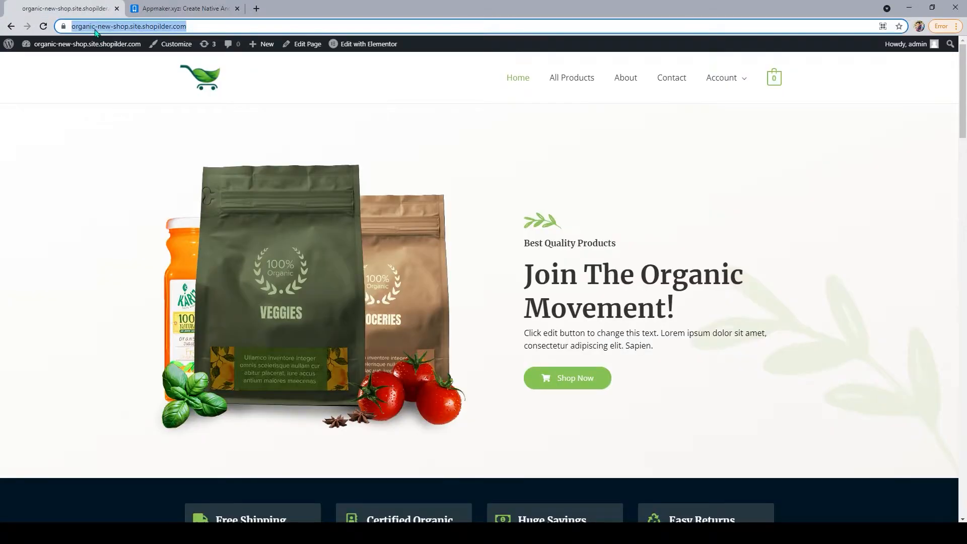
pyautogui.rightClick(96, 31)
pyautogui.click(123, 85)
pyautogui.click(159, 10)
pyautogui.click(468, 304)
pyautogui.rightClick(466, 306)
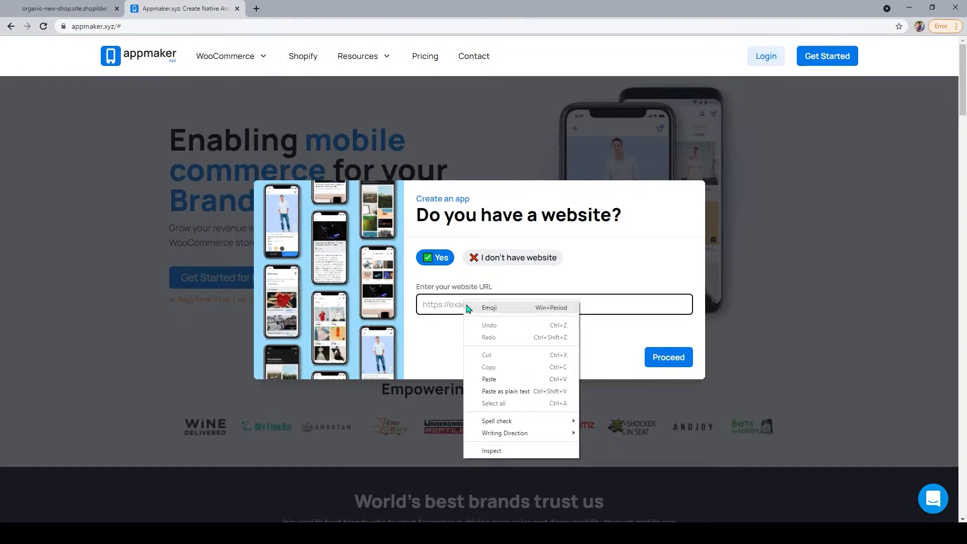
pyautogui.click(493, 379)
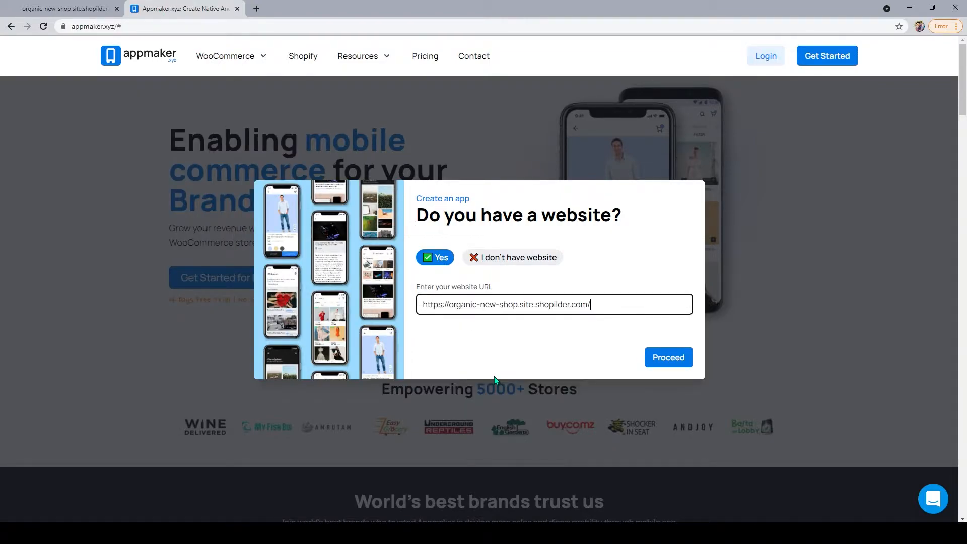
pyautogui.click(666, 359)
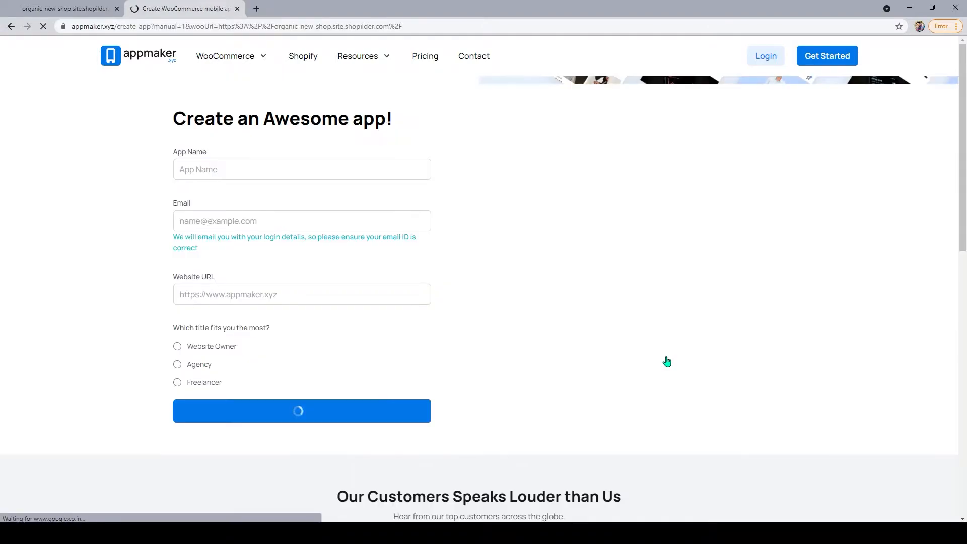
# Fill in app name 'Organic' and the store URL, mark Website Owner, and create the app.
pyautogui.click(290, 179)
pyautogui.write('Or')
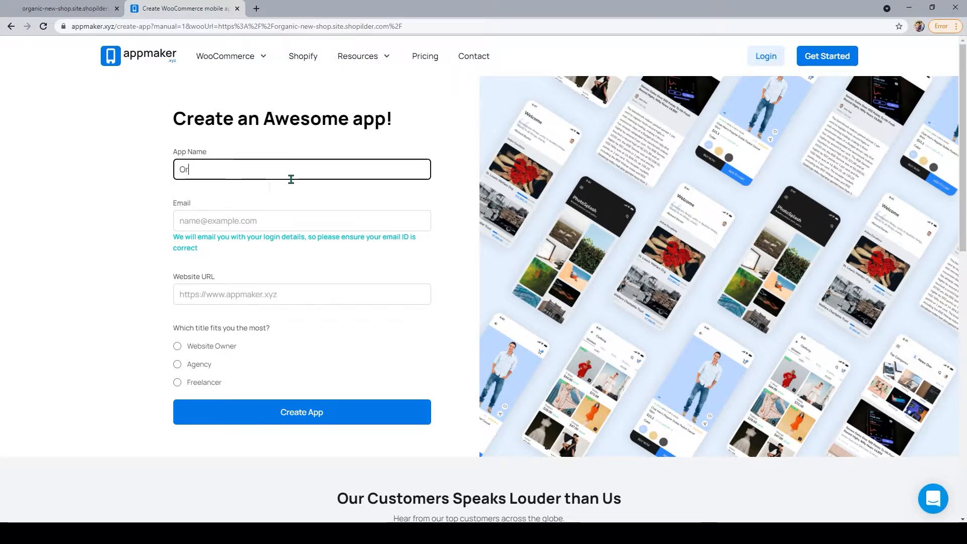
pyautogui.write('ganic')
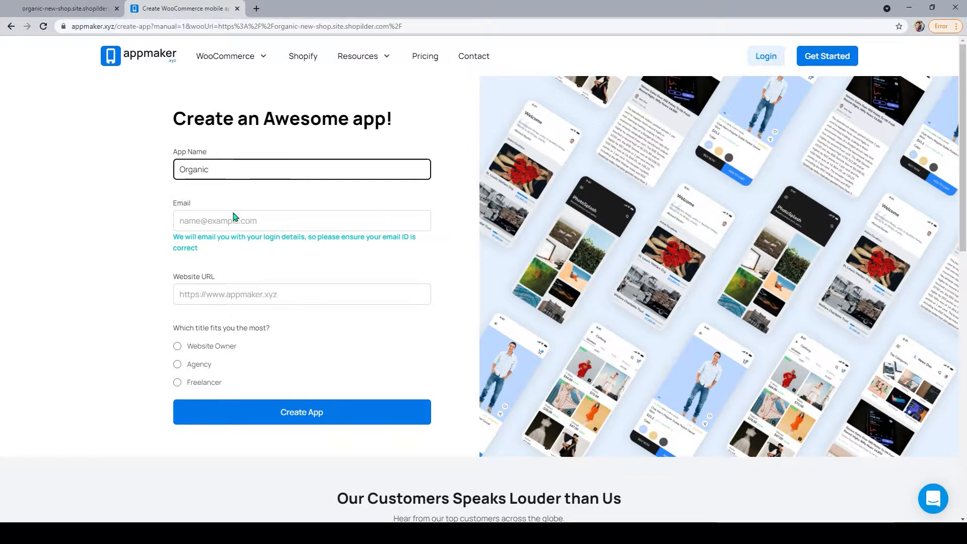
pyautogui.click(237, 227)
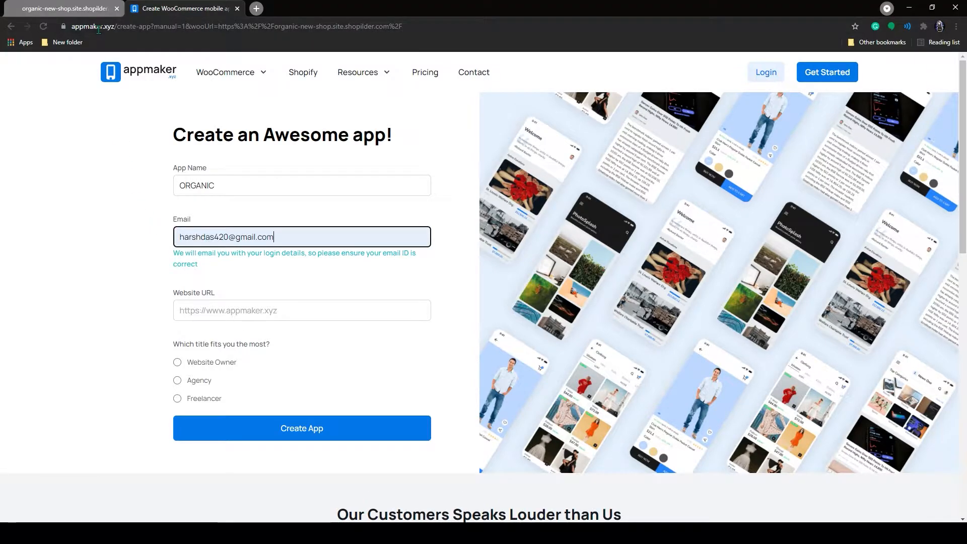
pyautogui.click(92, 10)
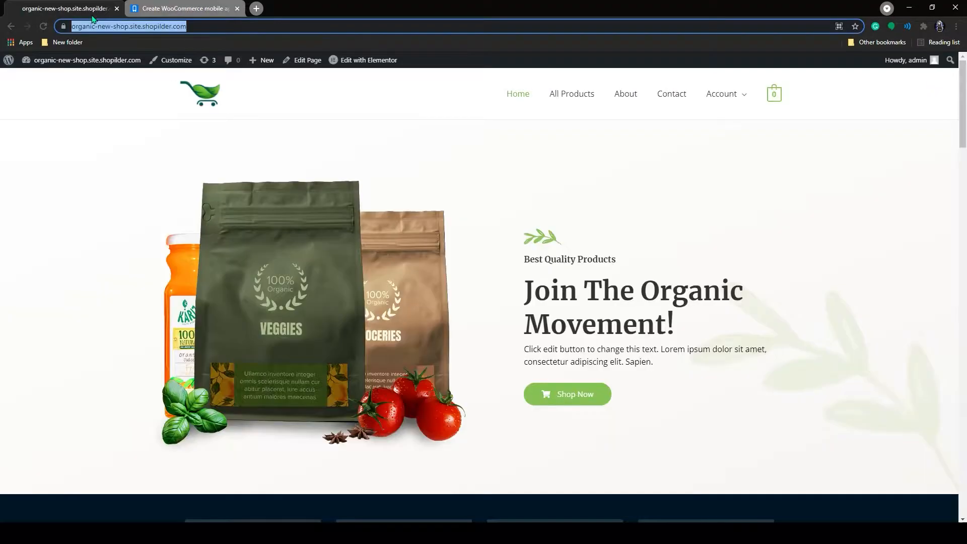
pyautogui.click(171, 8)
pyautogui.click(244, 311)
pyautogui.hotkey('ctrl', 'v')
pyautogui.click(178, 362)
pyautogui.click(322, 428)
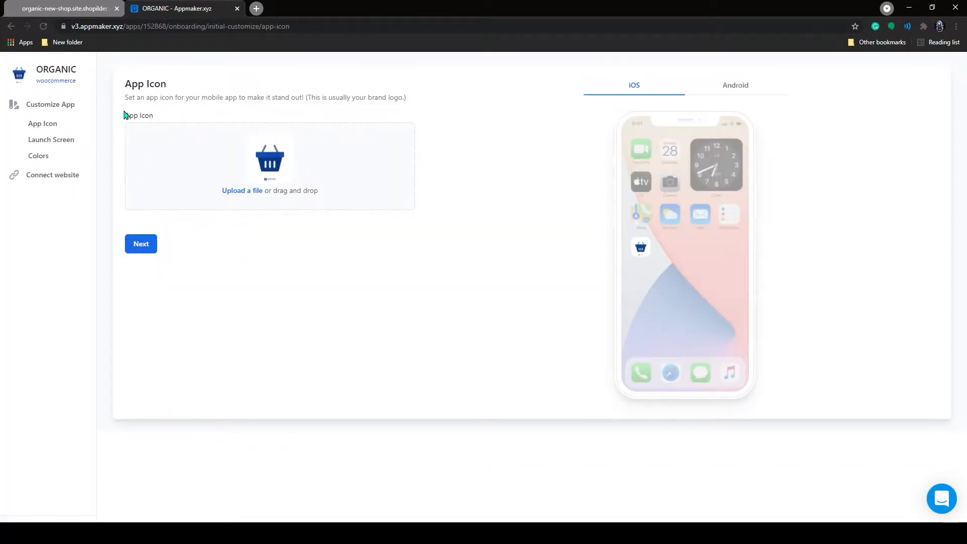
# Upload the App-Icon image as the app icon and continue to the launch screen.
pyautogui.click(234, 174)
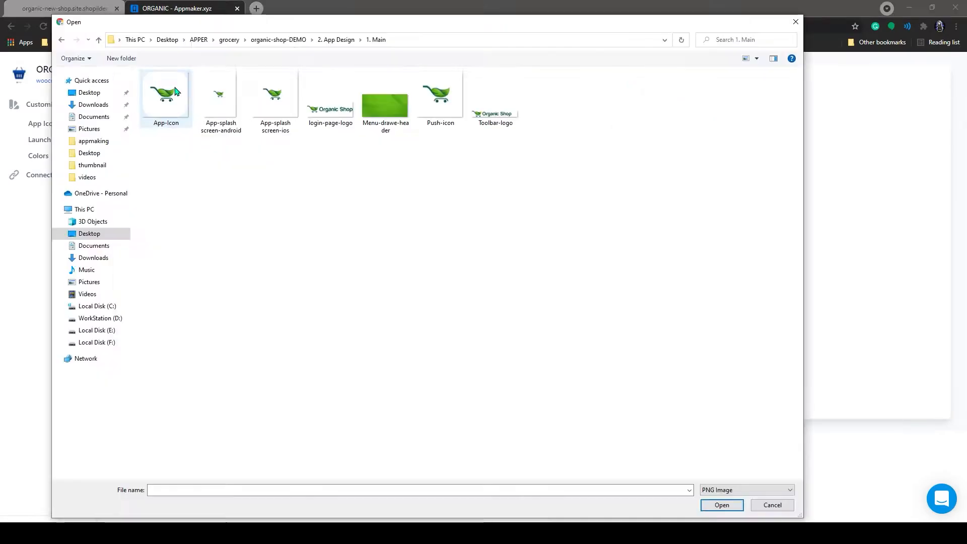
pyautogui.click(166, 95)
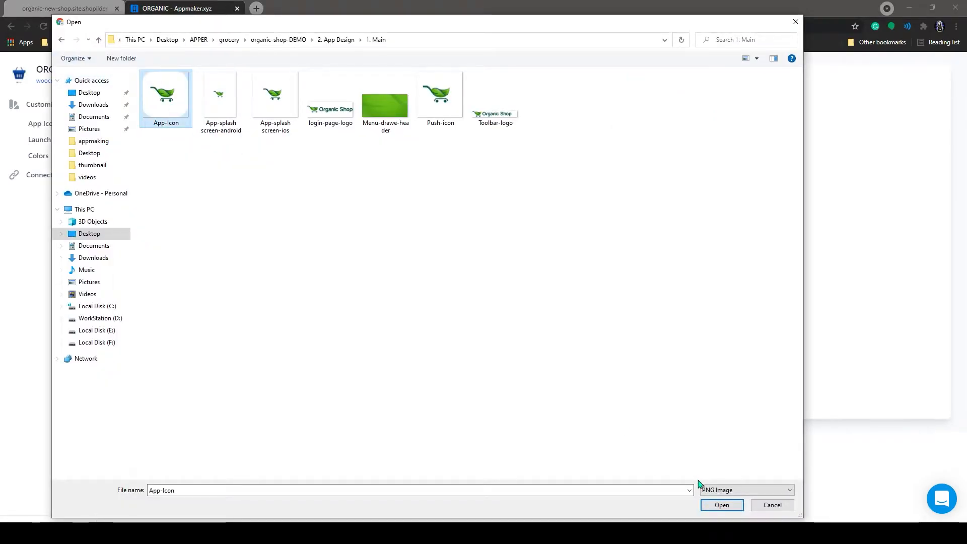
pyautogui.click(721, 504)
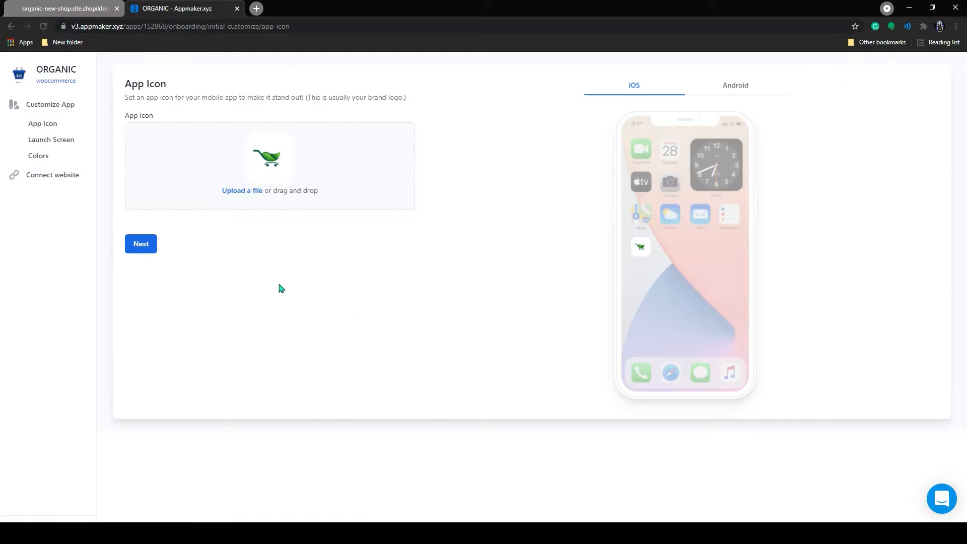
pyautogui.click(146, 245)
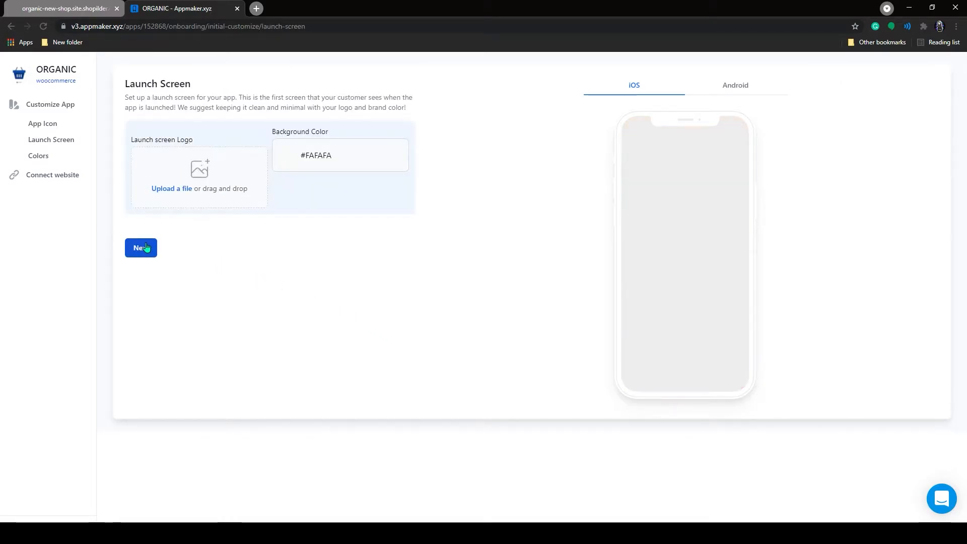
# Upload the green cart splash image as the launch screen logo and move on.
pyautogui.click(184, 188)
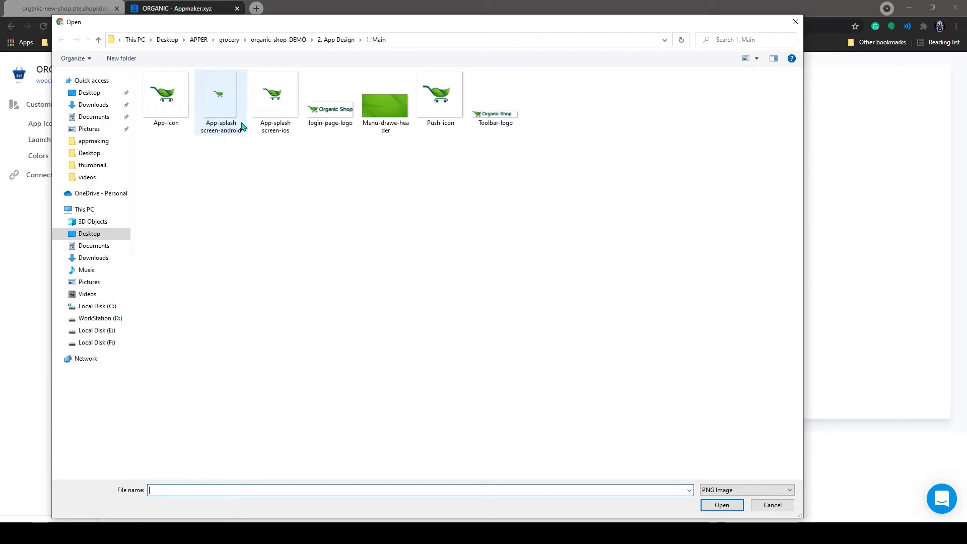
pyautogui.click(274, 101)
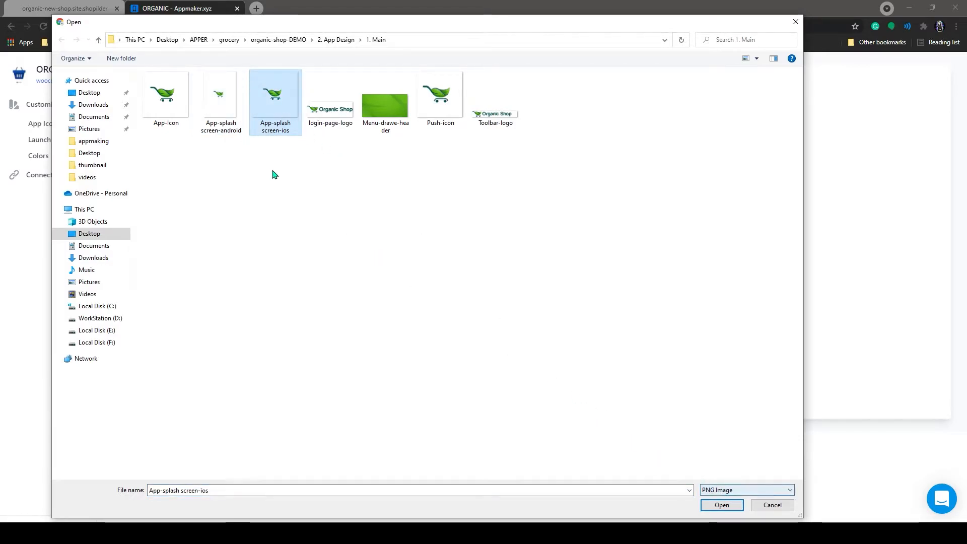
pyautogui.click(214, 103)
pyautogui.click(722, 504)
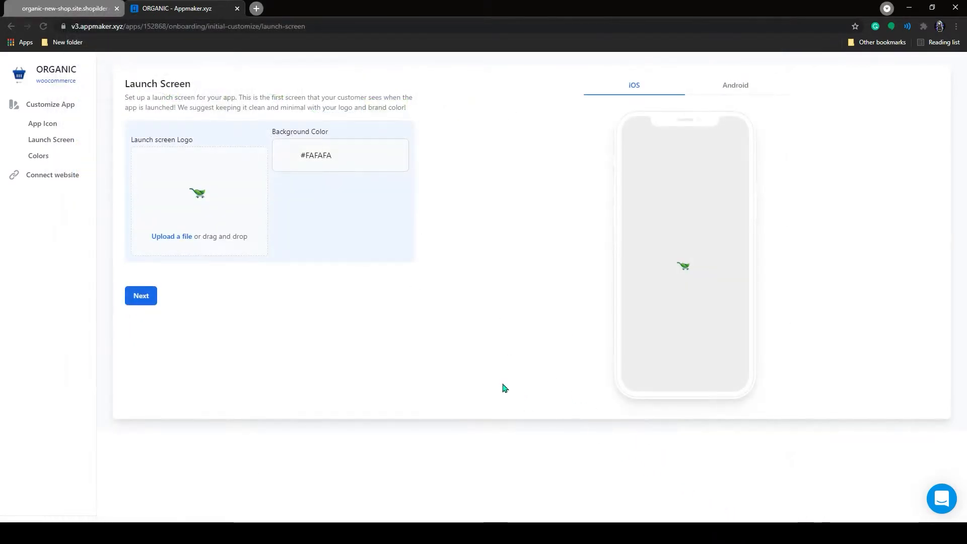
pyautogui.click(145, 300)
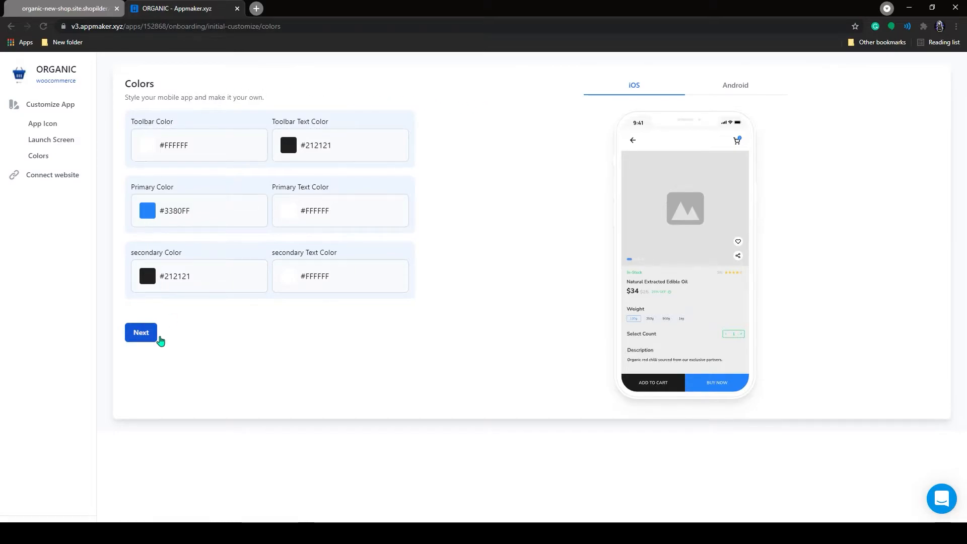
# Accept the default colours, then switch to the organic-new-shop WordPress tab.
pyautogui.click(142, 332)
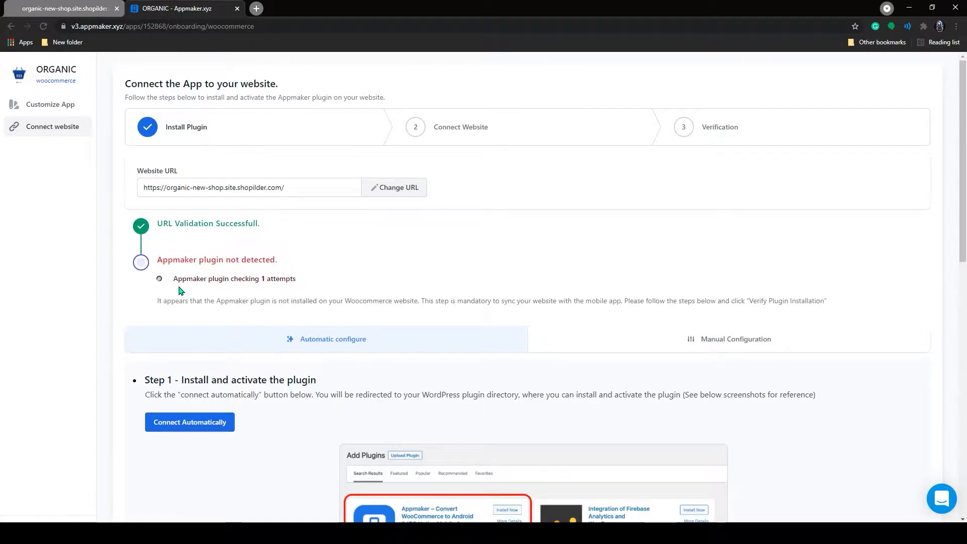
pyautogui.click(95, 6)
# Search the WordPress plugin directory for 'appmaker', then install and activate the Appmaker WooCommerce plugin.
pyautogui.moveTo(71, 60)
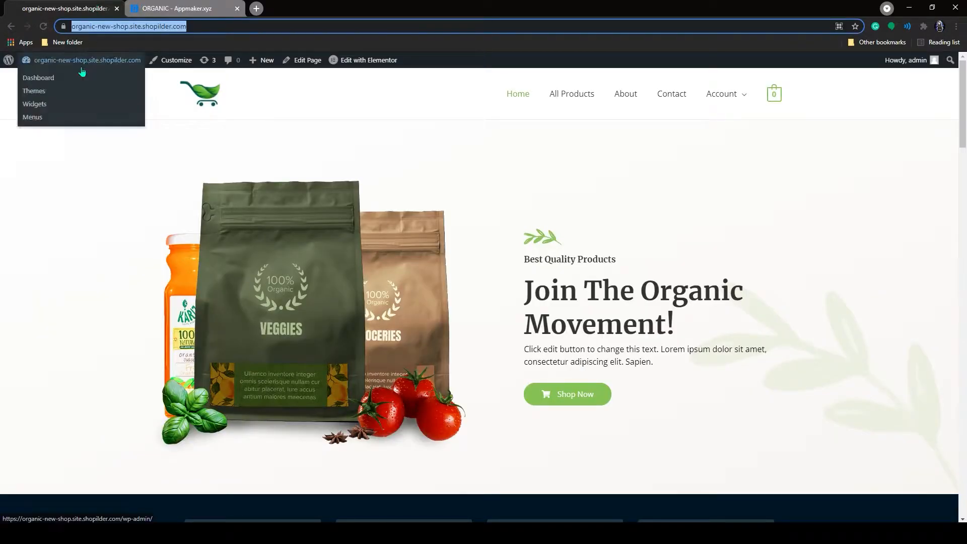
pyautogui.click(54, 80)
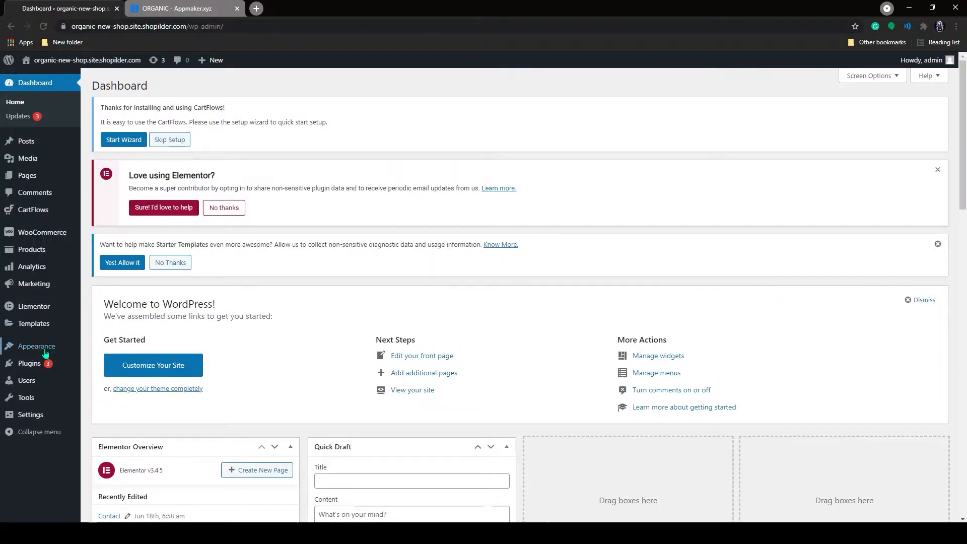
pyautogui.click(106, 366)
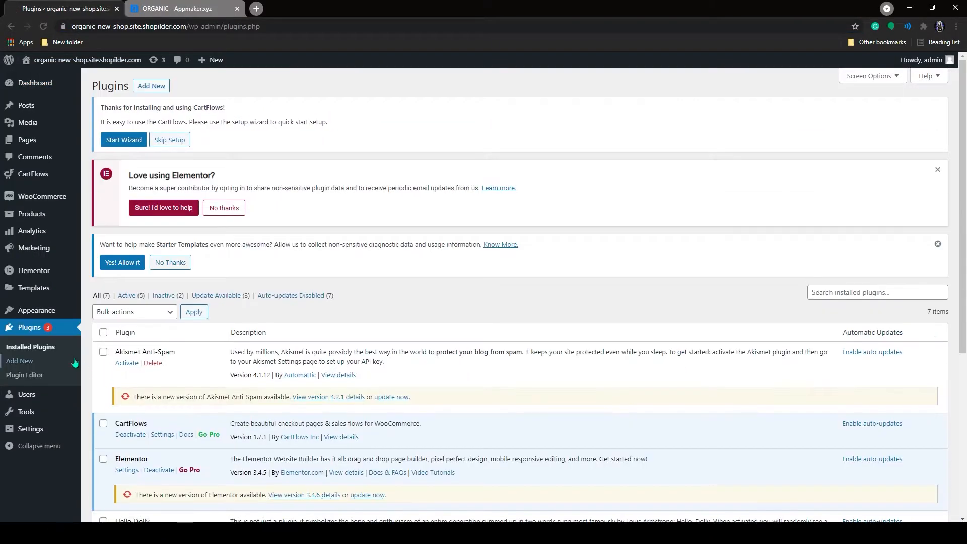
pyautogui.click(33, 359)
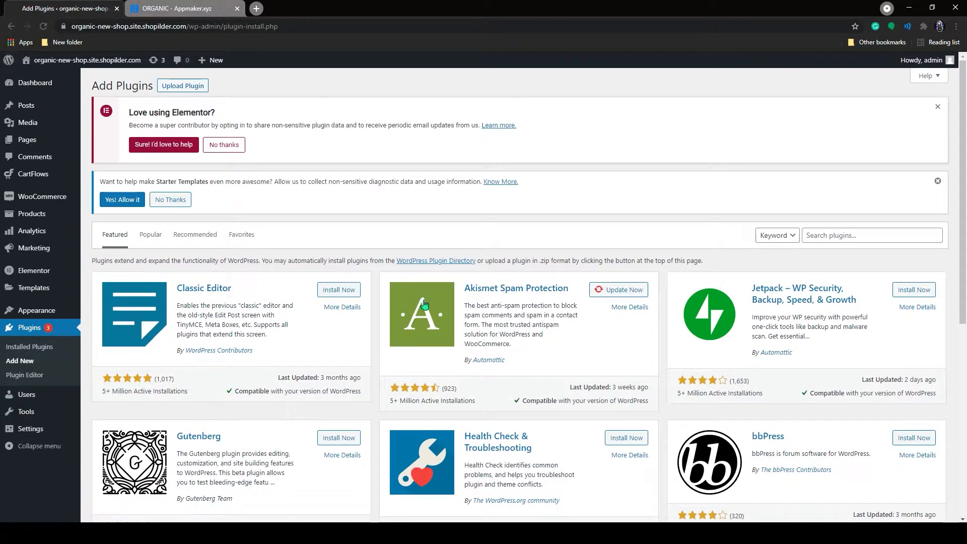
pyautogui.click(825, 238)
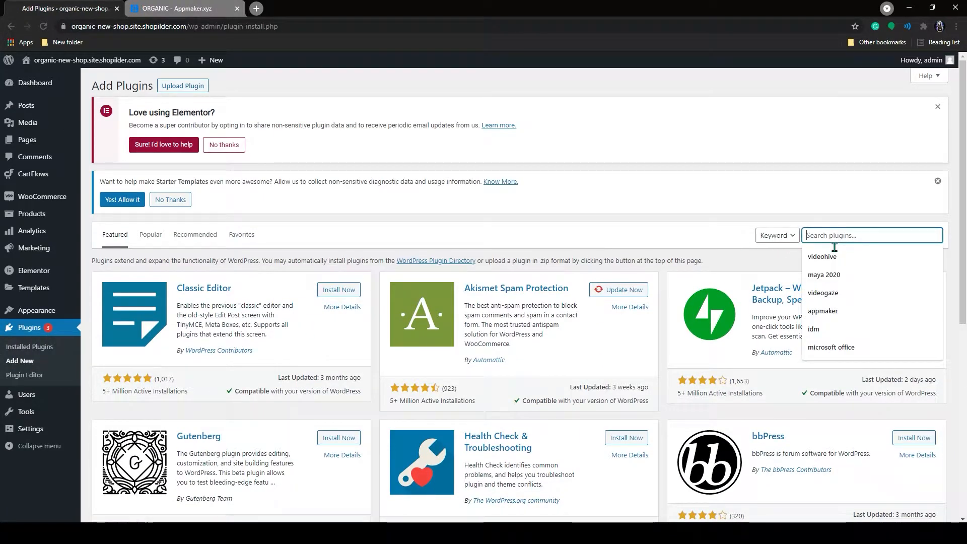
pyautogui.click(822, 310)
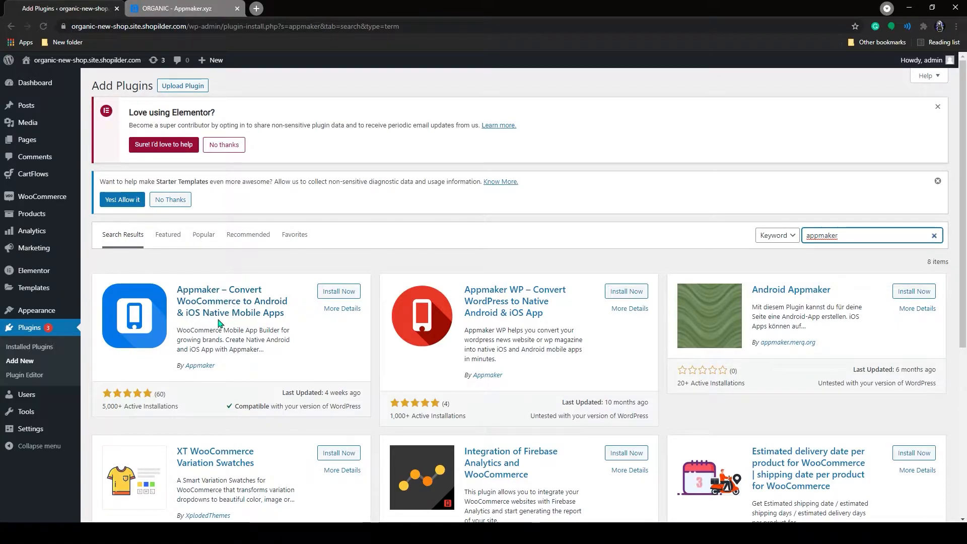
pyautogui.scroll(-1, 252, 323)
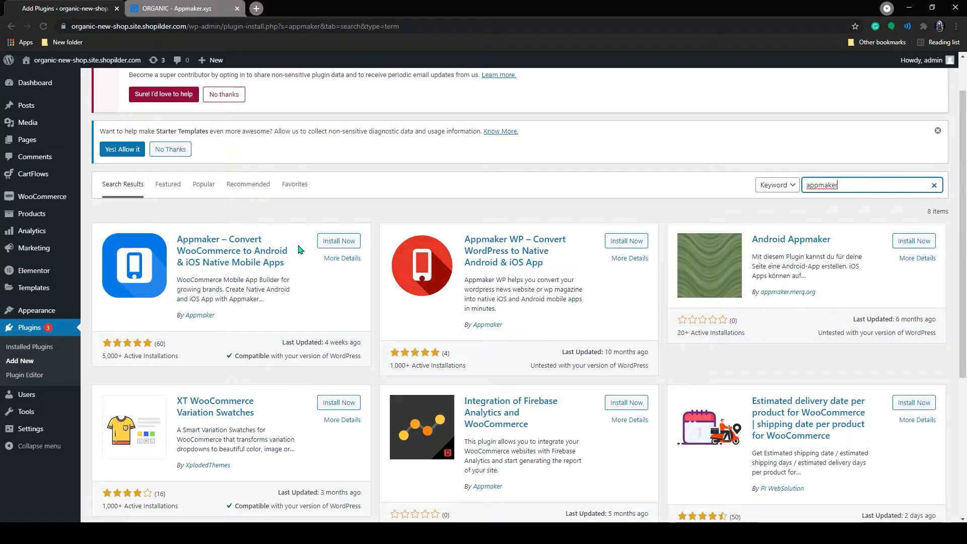
pyautogui.click(339, 242)
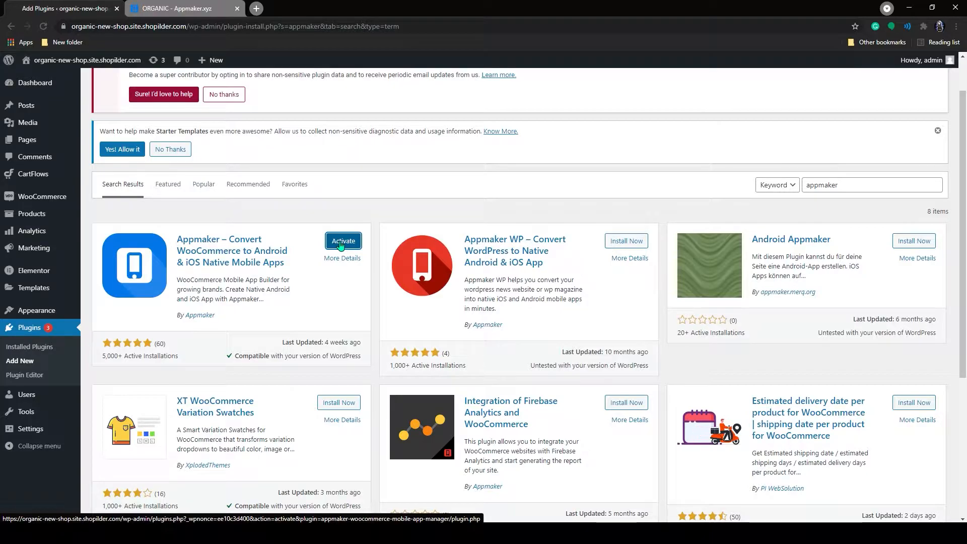
pyautogui.click(340, 244)
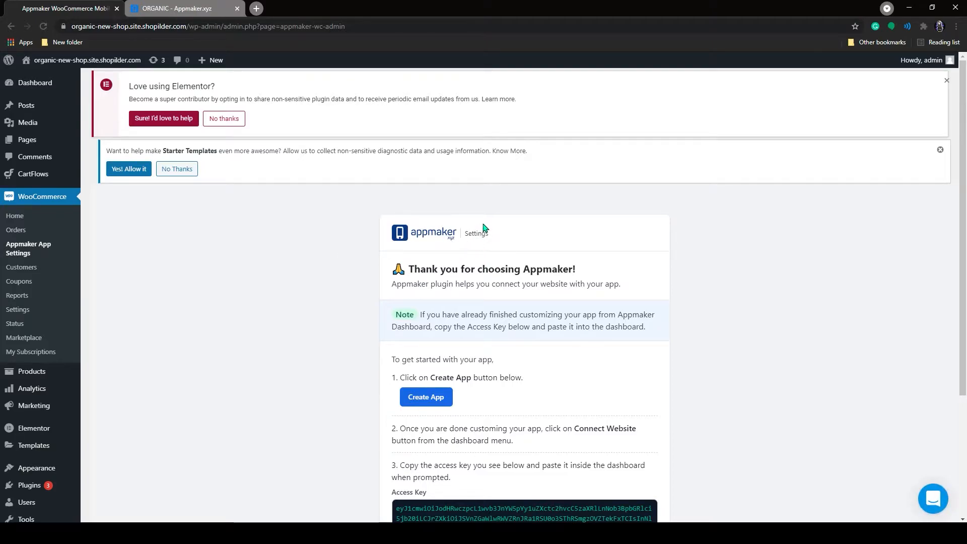
# Copy the access key from the Appmaker App Settings page in WordPress.
pyautogui.scroll(-3, 482, 228)
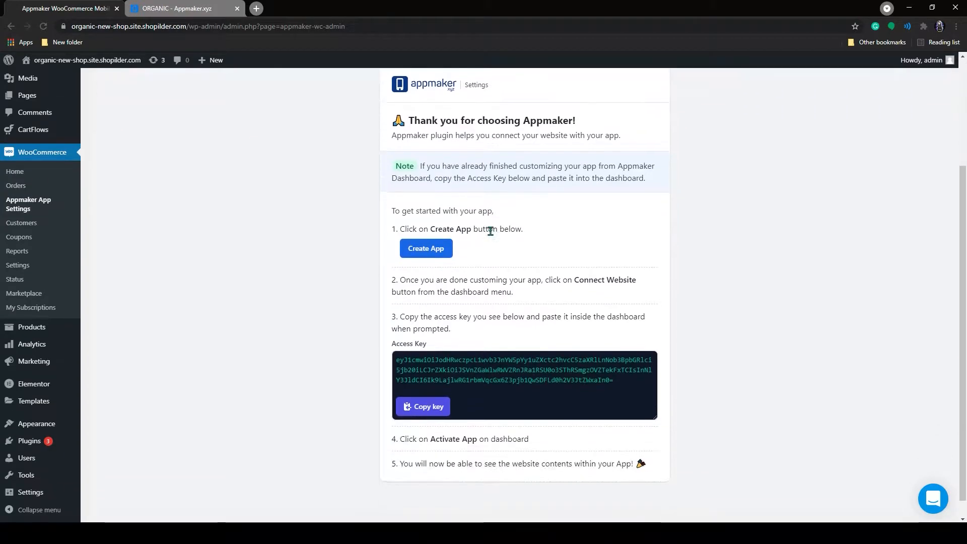
pyautogui.scroll(-1, 484, 232)
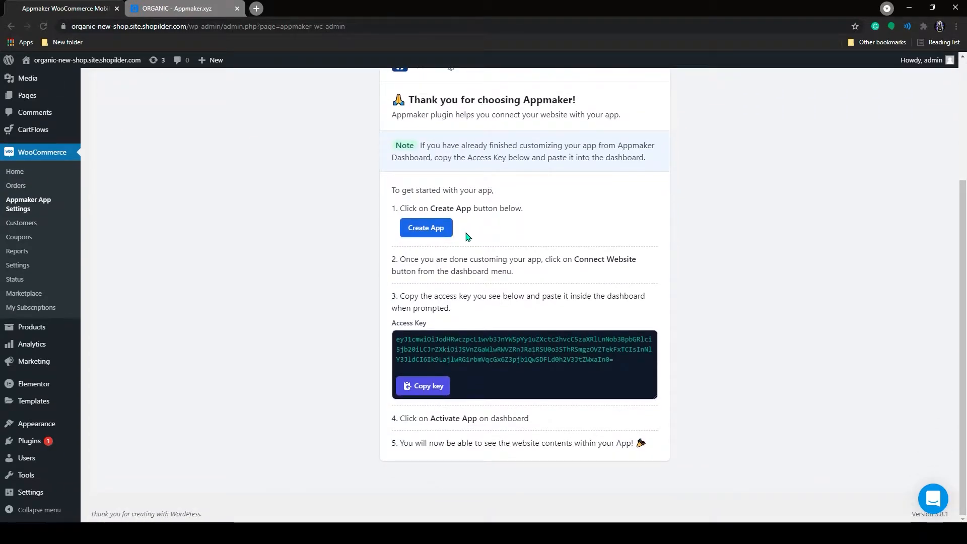
pyautogui.click(431, 387)
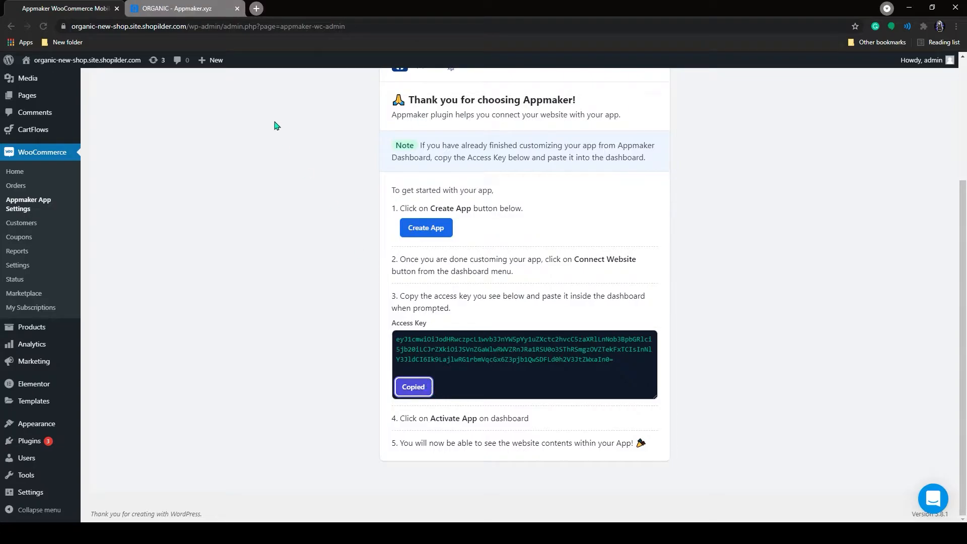
# Verify the plugin installation in Appmaker and paste the access key into the Connect Website field.
pyautogui.click(176, 13)
pyautogui.scroll(-4, 315, 217)
pyautogui.scroll(-4, 309, 223)
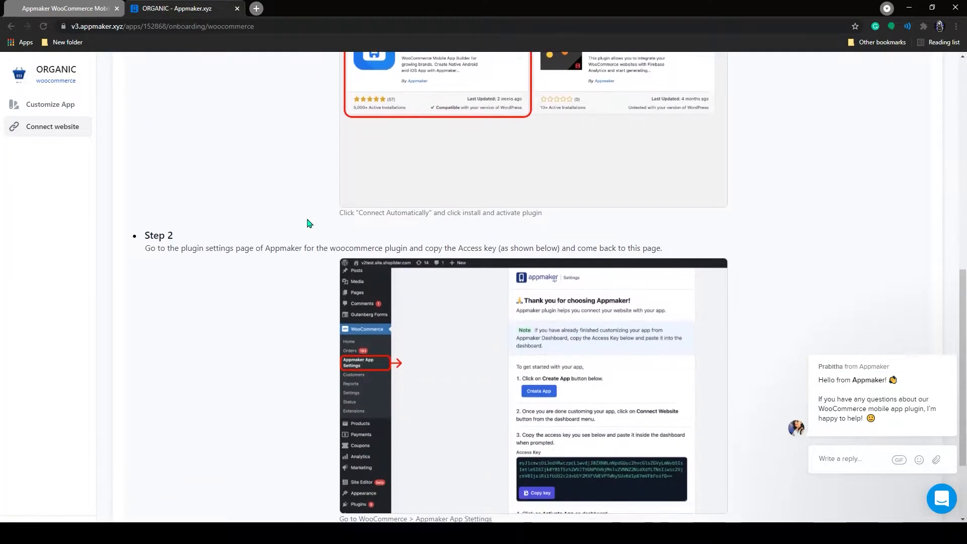
pyautogui.scroll(10, 309, 223)
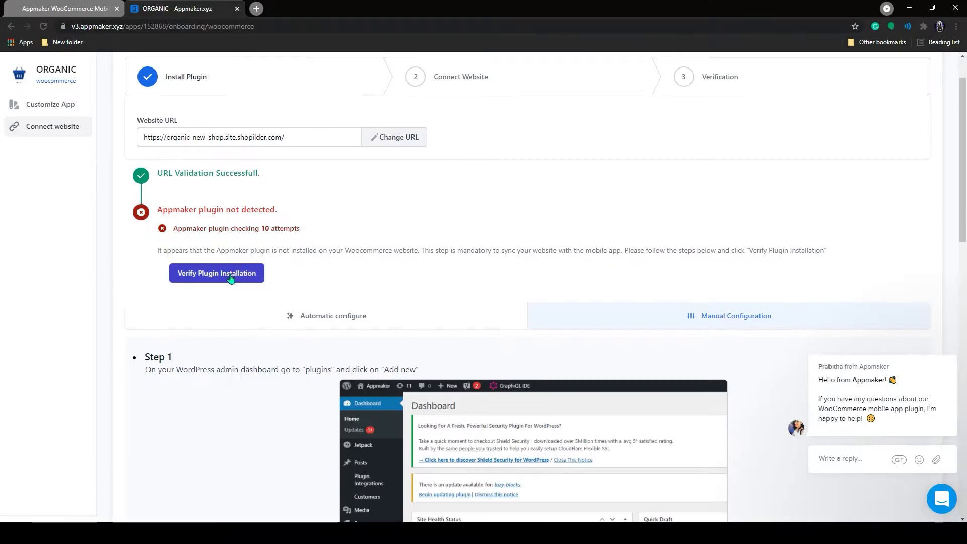
pyautogui.click(231, 279)
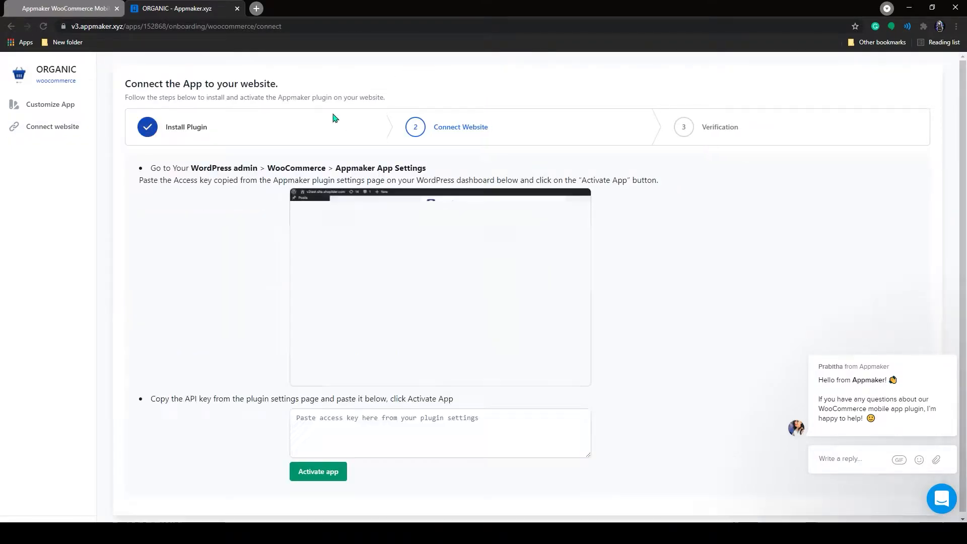
pyautogui.click(345, 421)
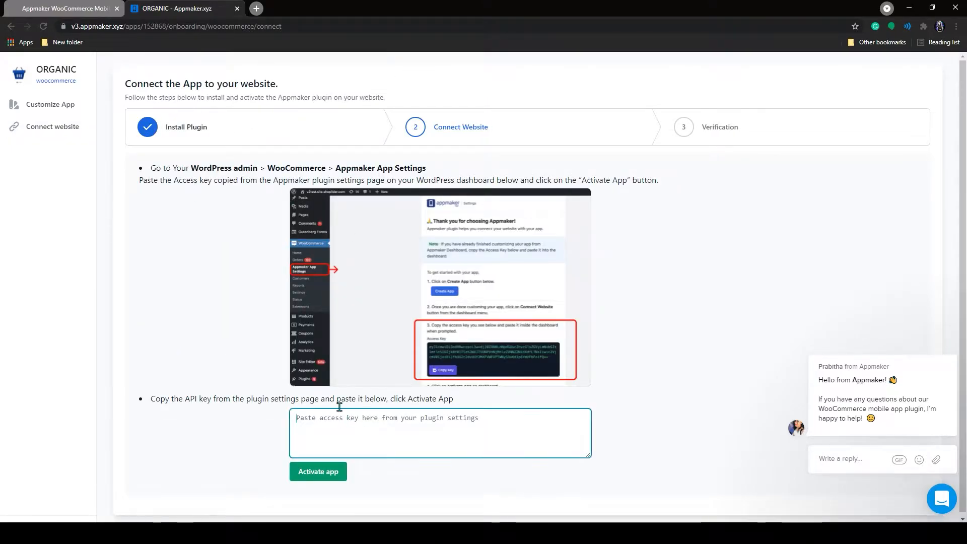
pyautogui.hotkey('ctrl', 'v')
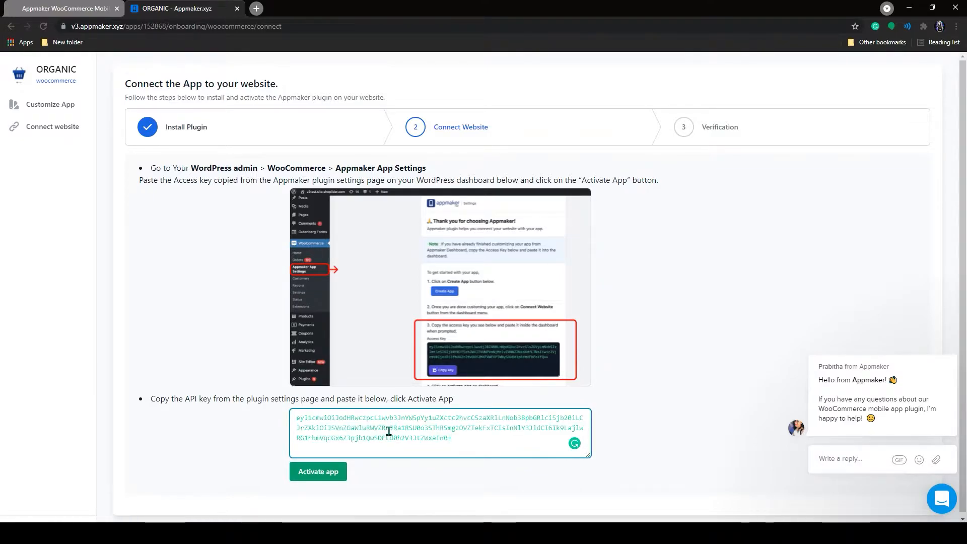
# Activate the ORGANIC app using the pasted access key.
pyautogui.click(325, 472)
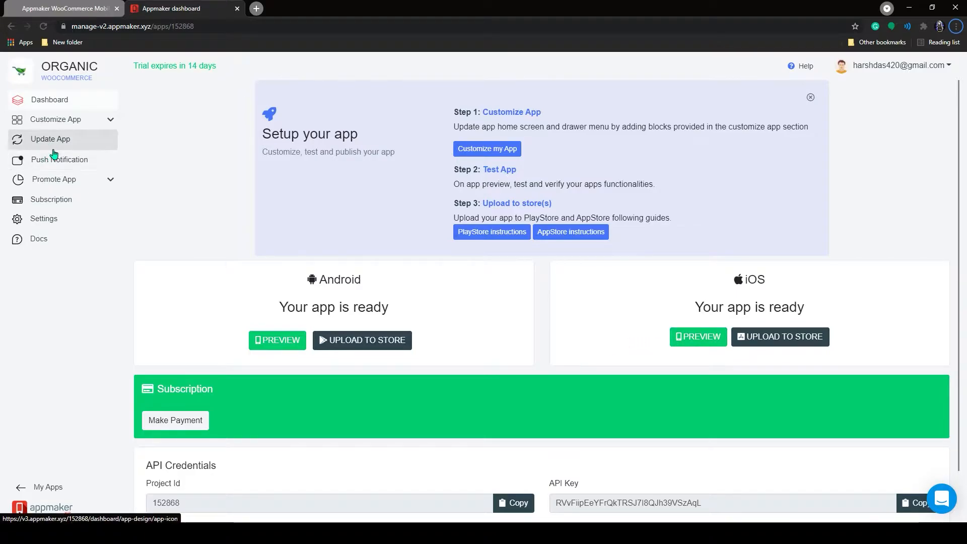
# Browse the In-App Pages, glance at the Menu, and open the Home page editor.
pyautogui.click(113, 124)
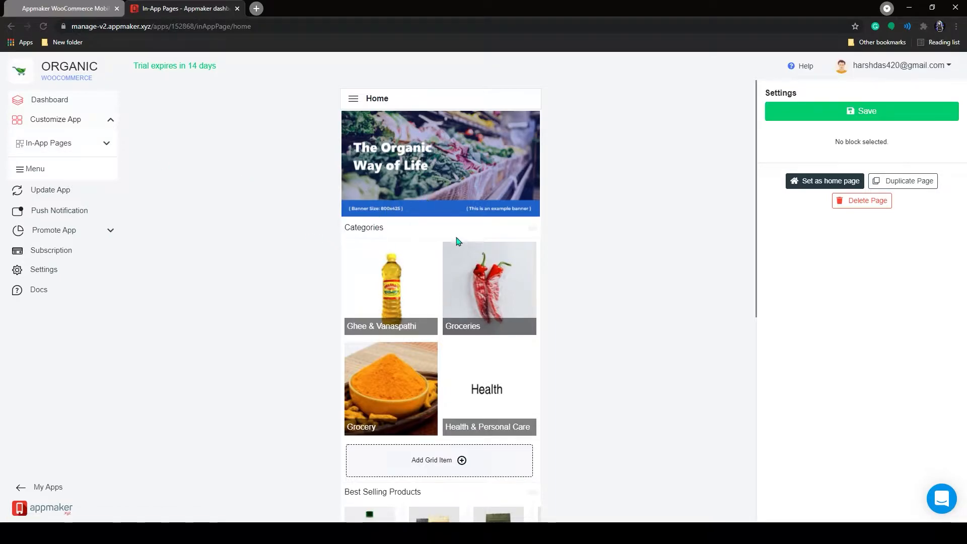
pyautogui.click(52, 174)
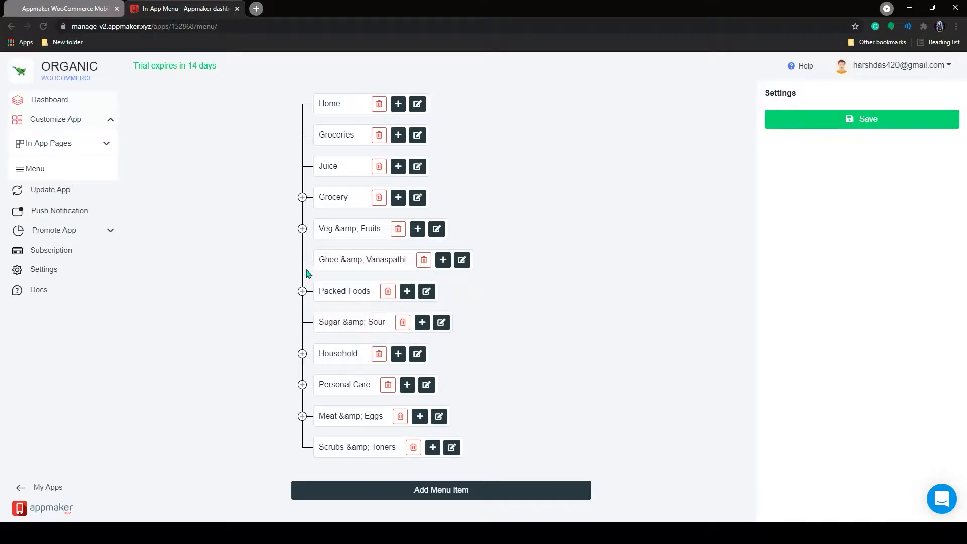
pyautogui.click(95, 148)
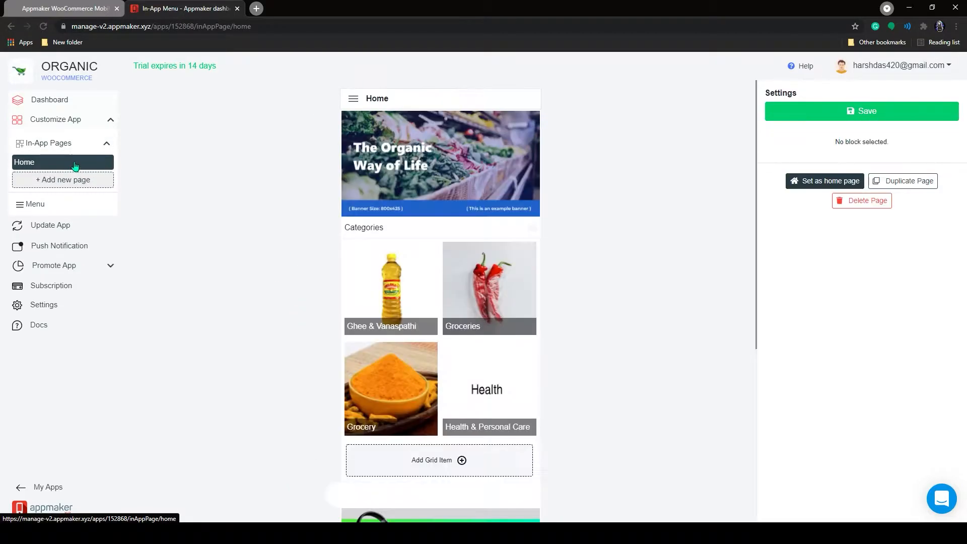
# Remove the banner slider, the slider and the categories grid blocks from the Home page.
pyautogui.click(392, 116)
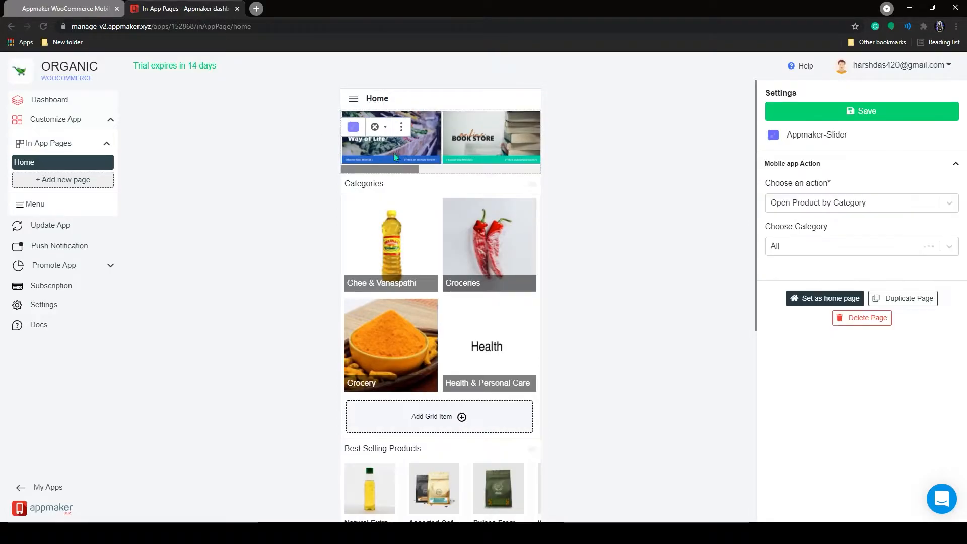
pyautogui.click(403, 129)
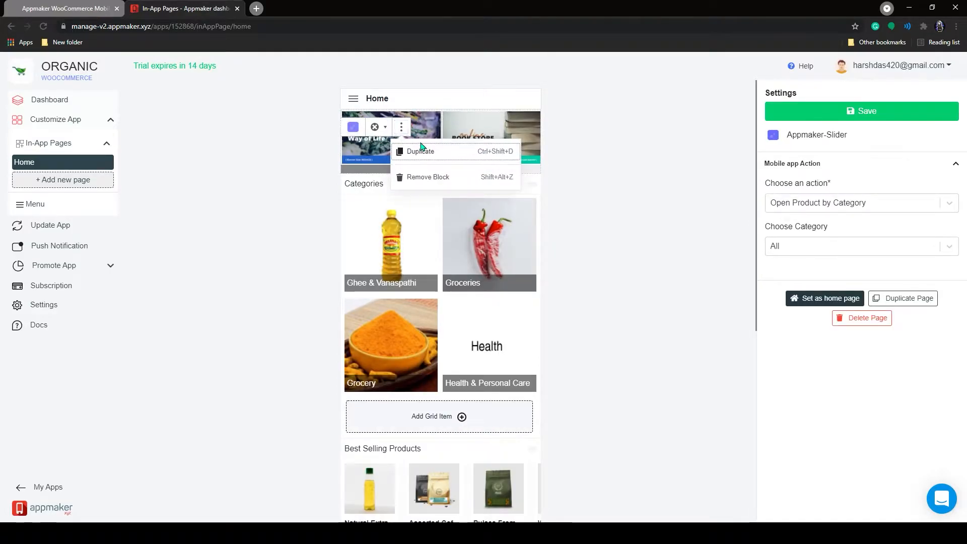
pyautogui.click(432, 177)
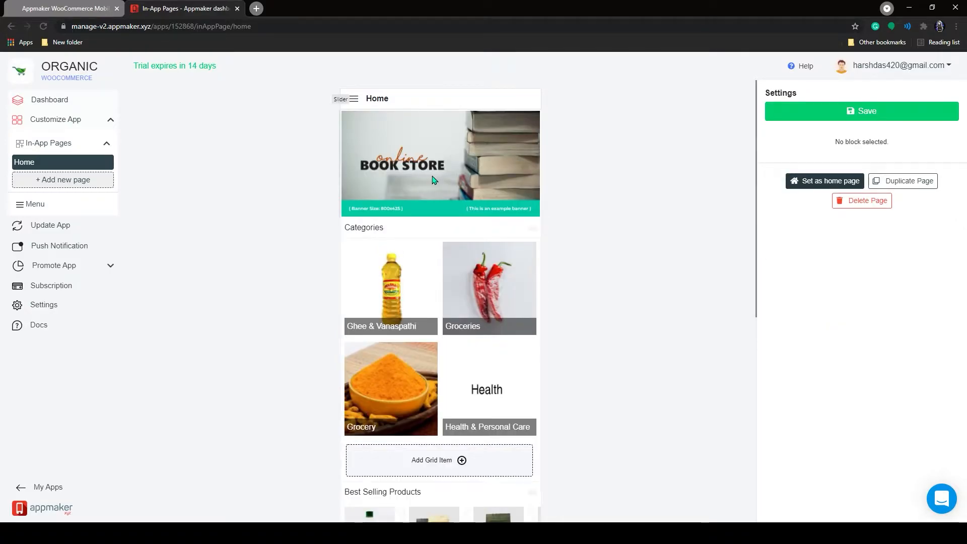
pyautogui.click(348, 101)
pyautogui.click(374, 100)
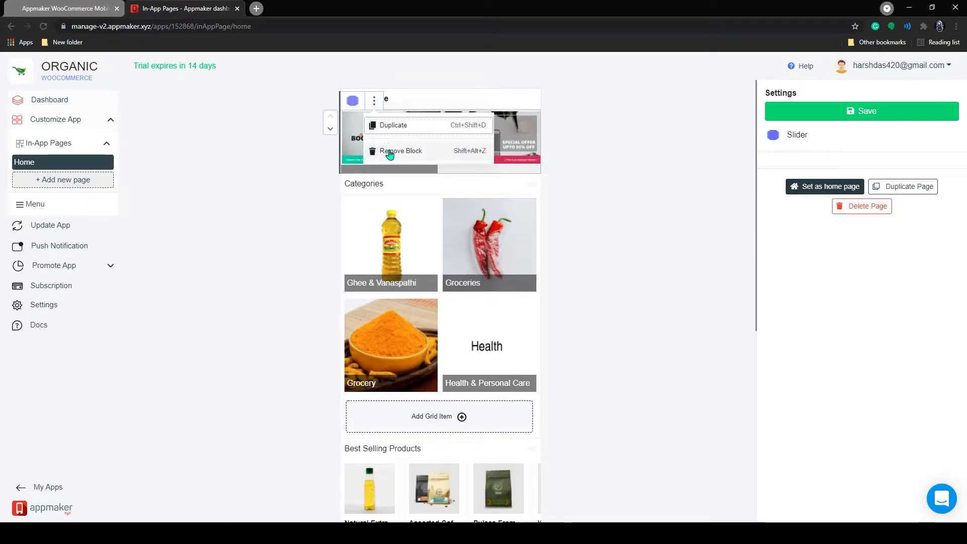
pyautogui.click(390, 151)
pyautogui.click(373, 125)
pyautogui.click(373, 100)
pyautogui.click(390, 151)
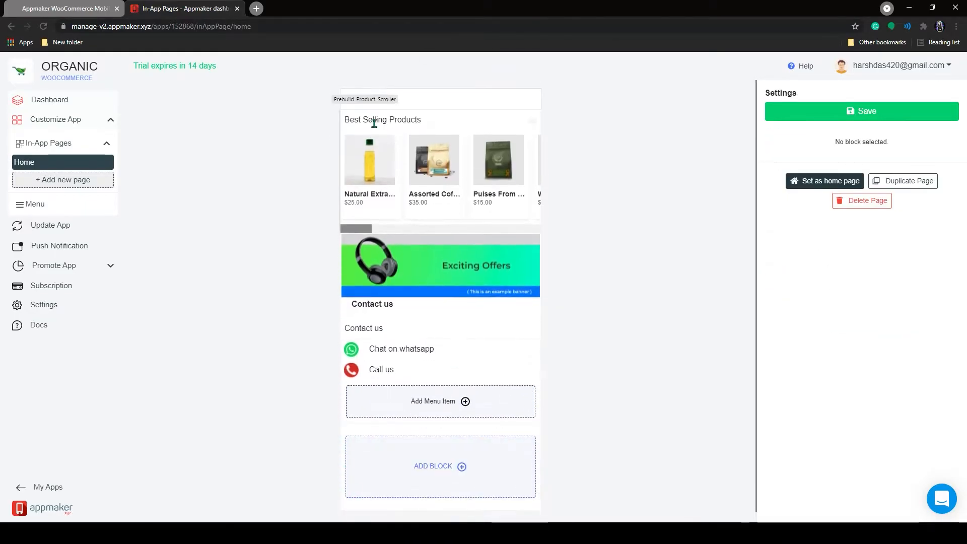
# Remove the Best Selling Products and Exciting Offers banner blocks.
pyautogui.click(373, 125)
pyautogui.click(385, 101)
pyautogui.click(395, 151)
pyautogui.click(394, 151)
pyautogui.click(401, 102)
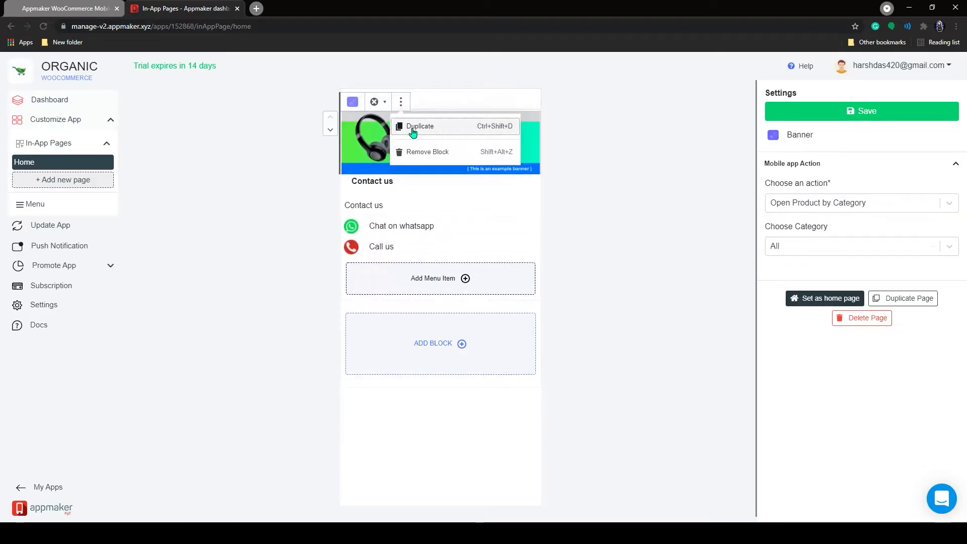
pyautogui.click(421, 151)
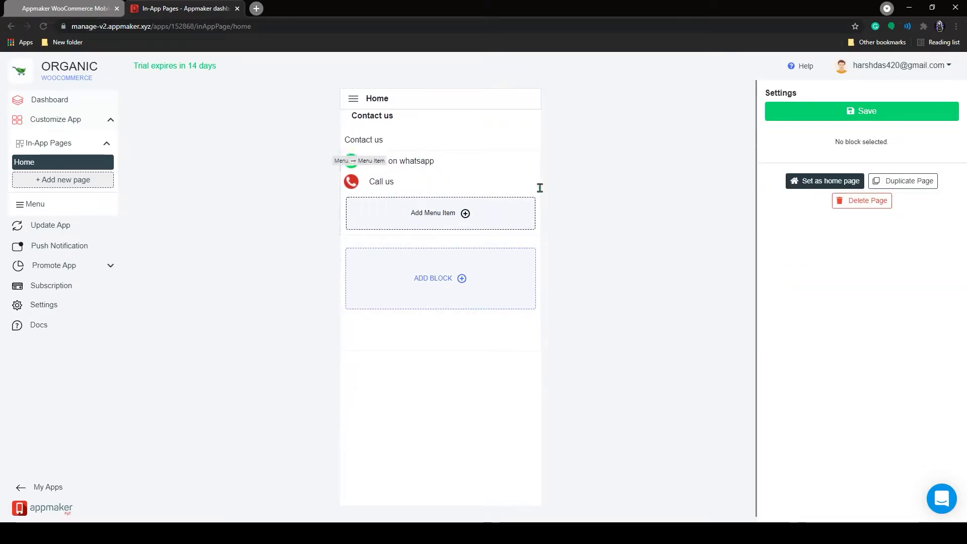
# Add a new Slider block beneath the Contact us menu from the block picker.
pyautogui.click(462, 278)
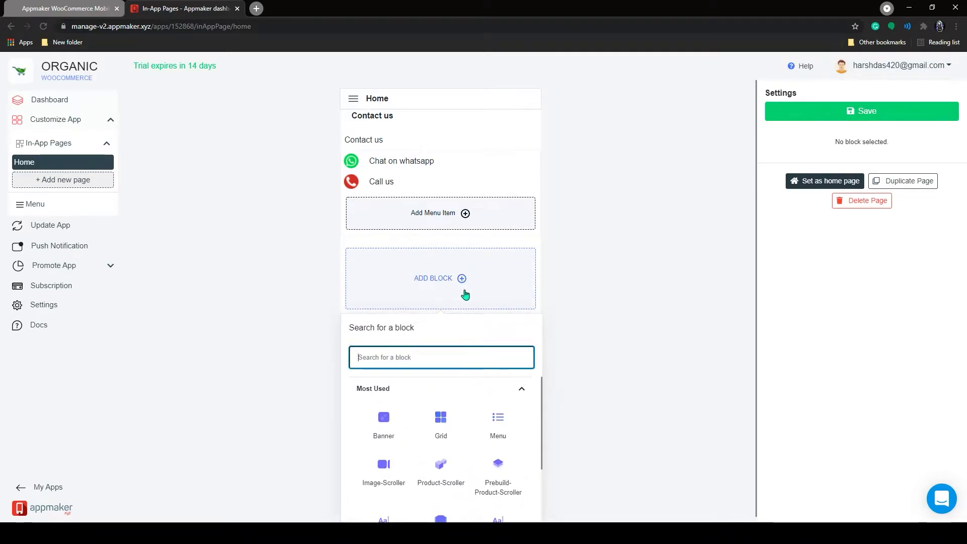
pyautogui.scroll(-2, 485, 425)
pyautogui.scroll(1, 485, 421)
pyautogui.scroll(-1, 484, 420)
pyautogui.scroll(1, 485, 420)
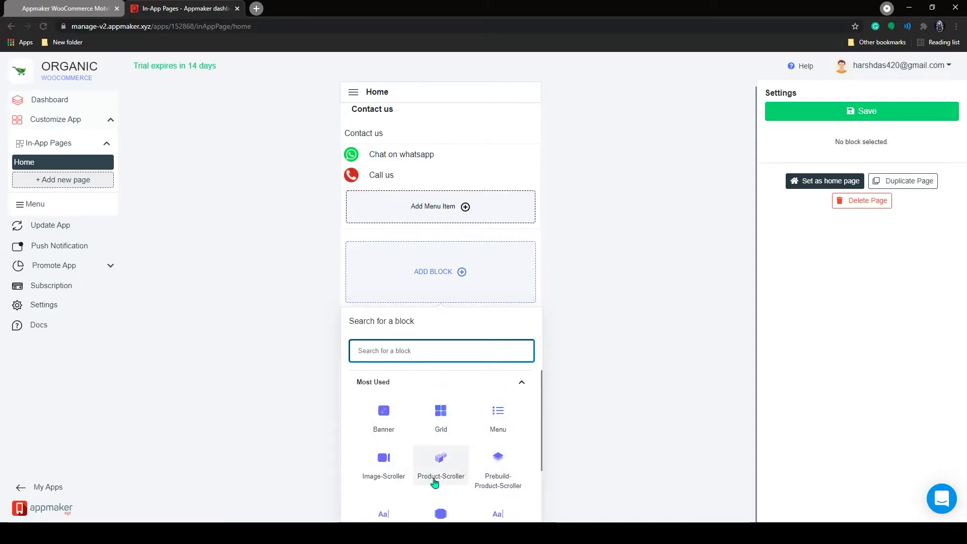
pyautogui.scroll(-1, 448, 495)
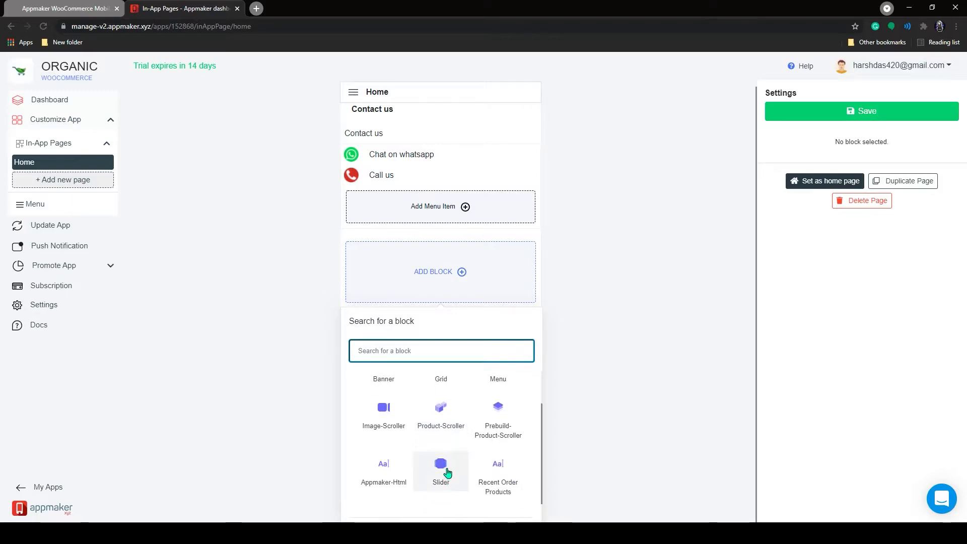
pyautogui.click(441, 466)
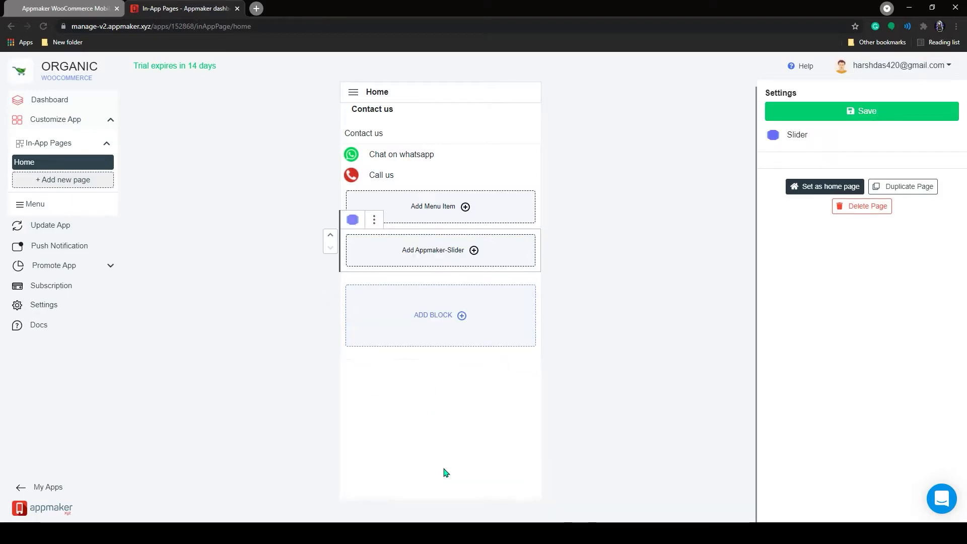
# Start the slider with a first slide using the Grocery Sale image.
pyautogui.click(464, 257)
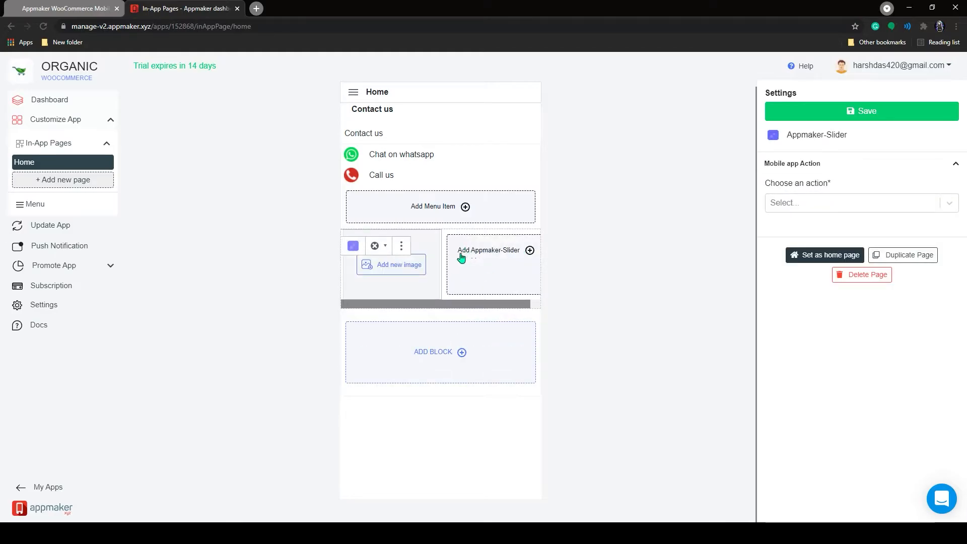
pyautogui.click(417, 274)
pyautogui.click(616, 177)
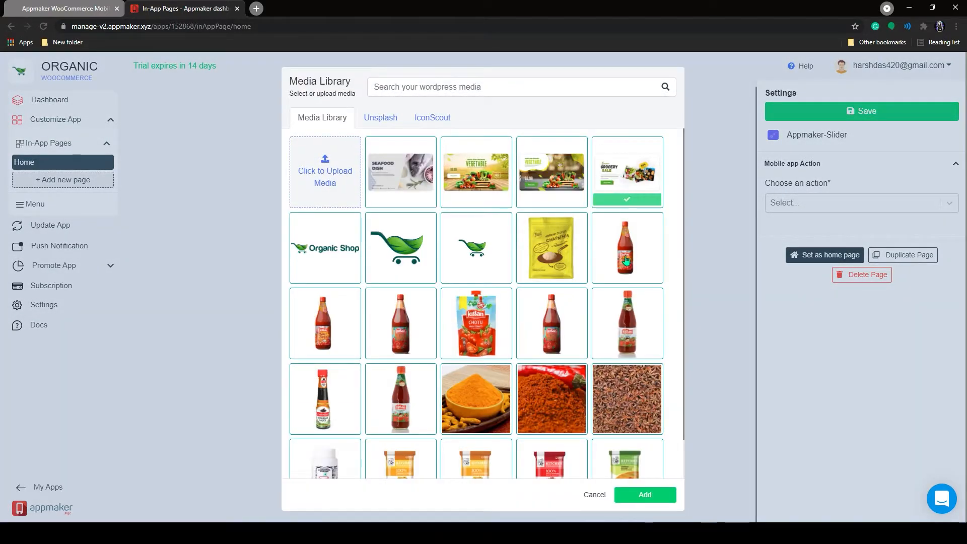
pyautogui.click(646, 498)
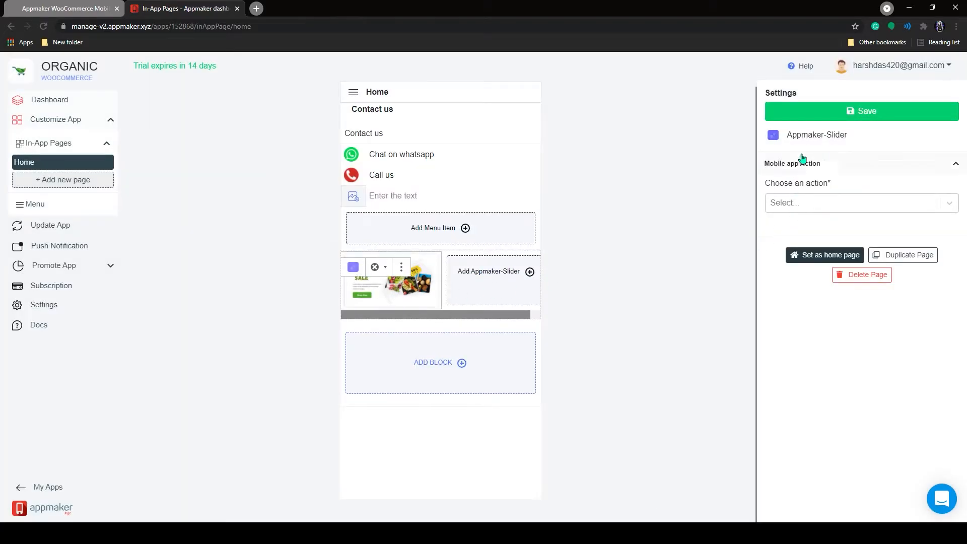
# Set the slide's action to Open Product by Category with the Groceries category.
pyautogui.click(848, 206)
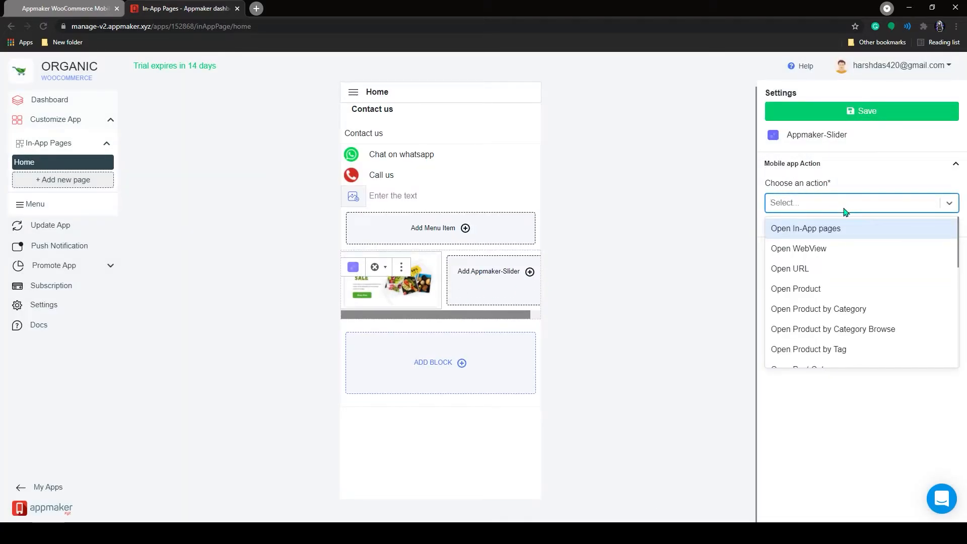
pyautogui.scroll(-2, 845, 247)
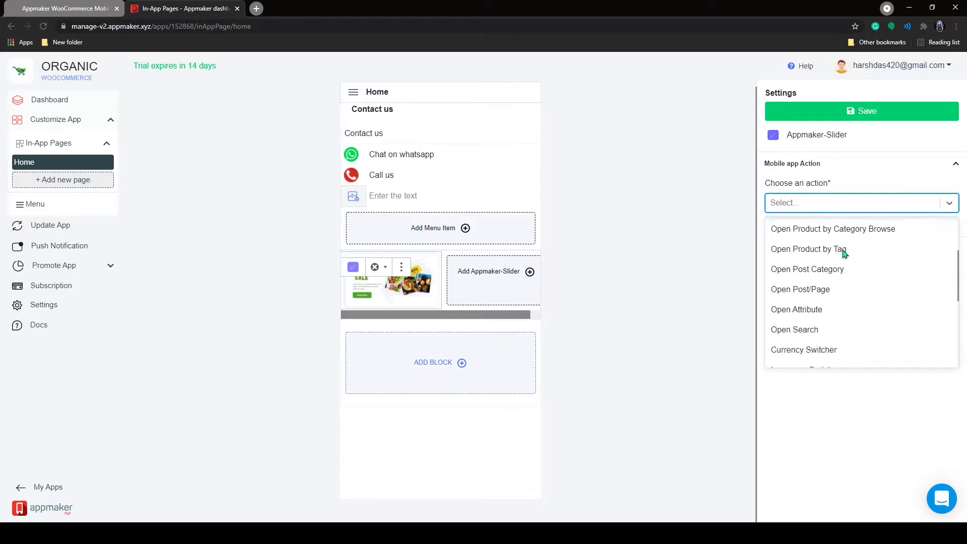
pyautogui.scroll(-2, 845, 252)
pyautogui.scroll(3, 845, 252)
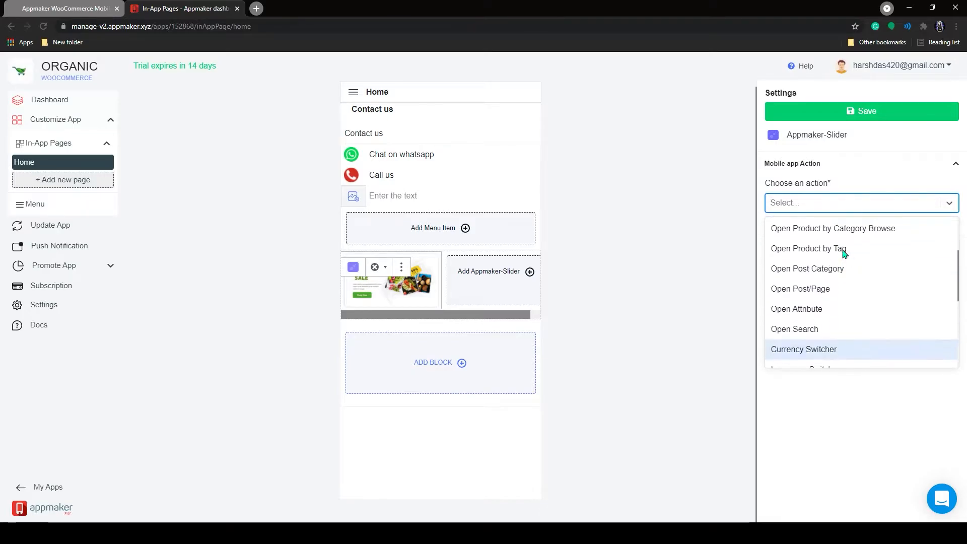
pyautogui.scroll(2, 845, 253)
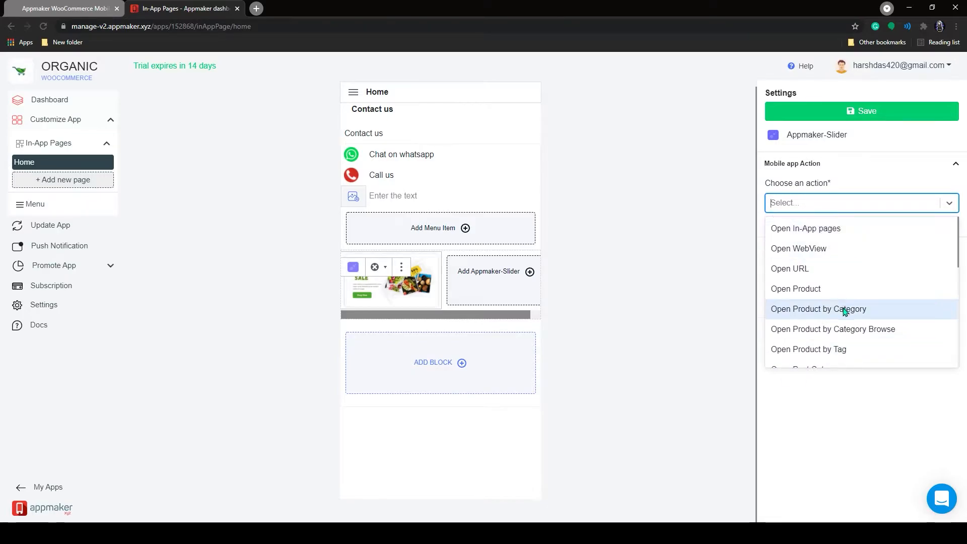
pyautogui.scroll(-2, 842, 252)
pyautogui.scroll(2, 842, 252)
pyautogui.click(844, 311)
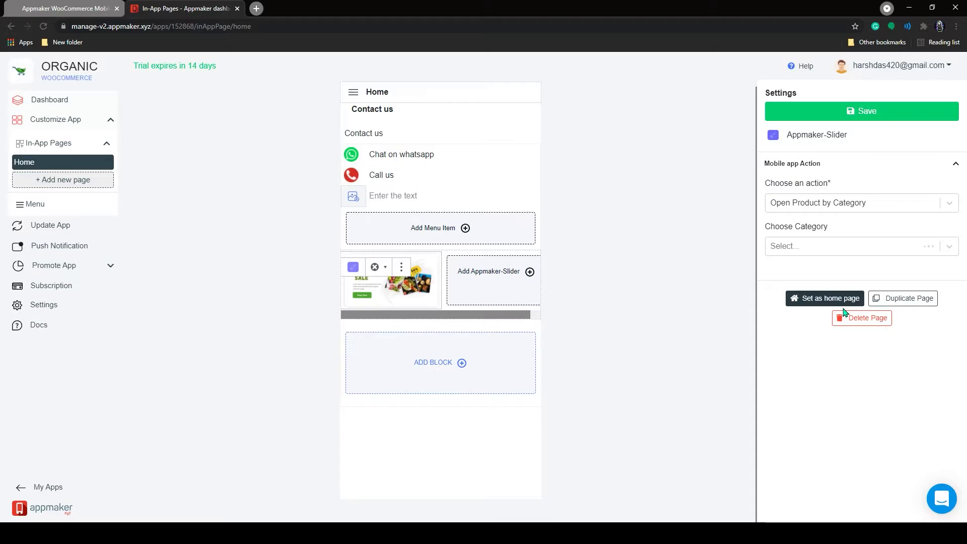
pyautogui.click(800, 248)
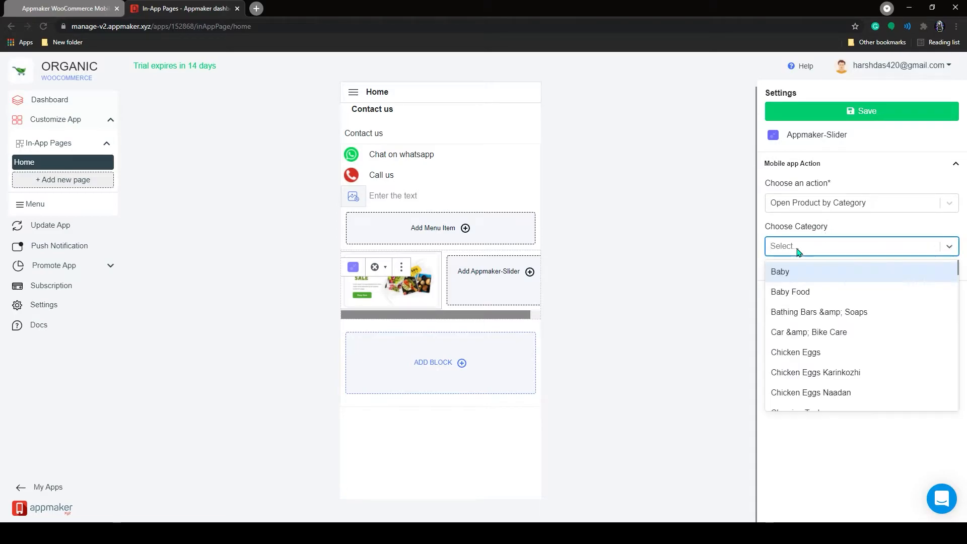
pyautogui.scroll(-6, 802, 330)
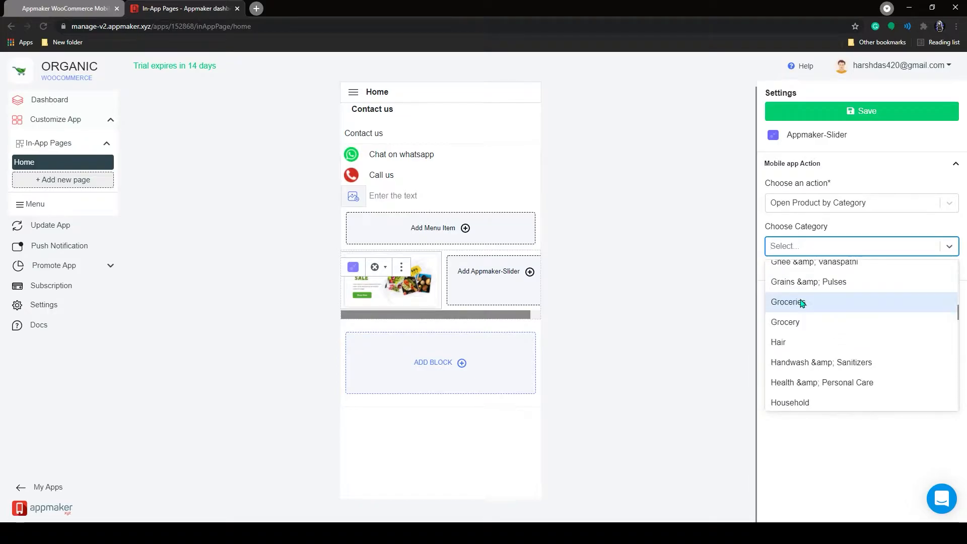
pyautogui.click(802, 303)
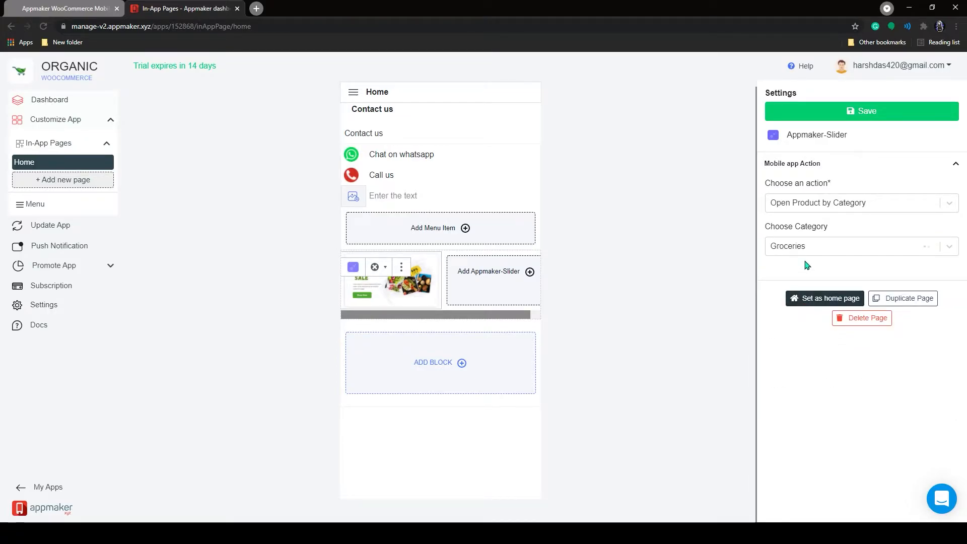
# Add a second vegetable slide and save the Home page.
pyautogui.click(530, 271)
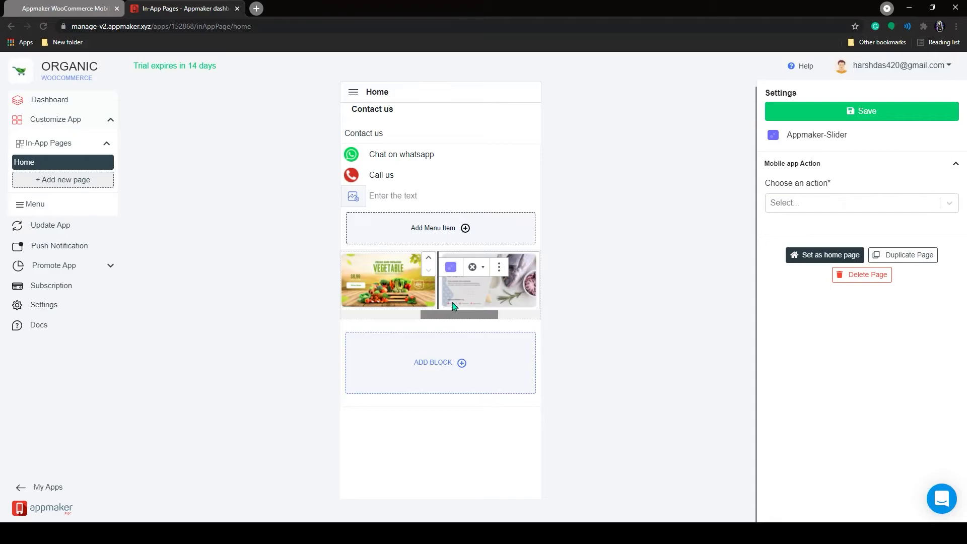
pyautogui.click(458, 312)
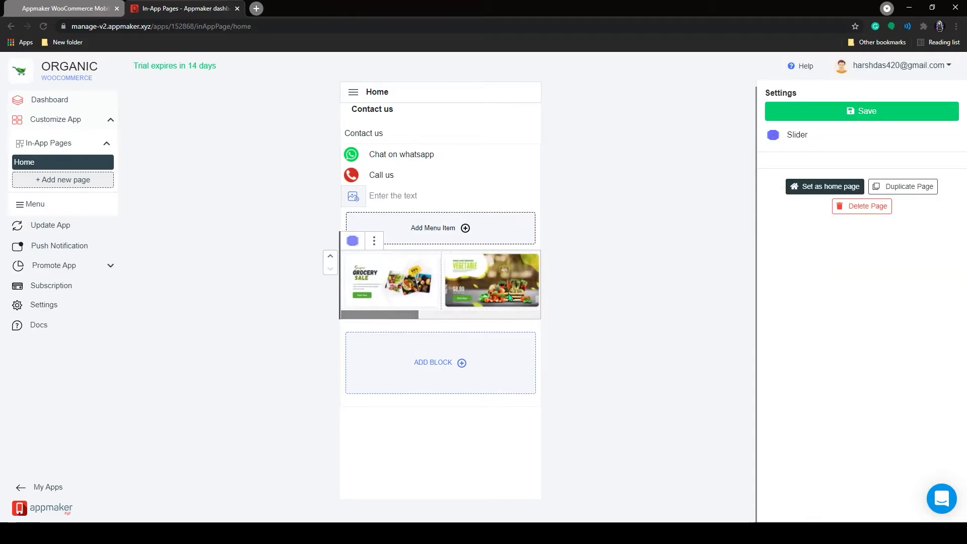
pyautogui.click(878, 115)
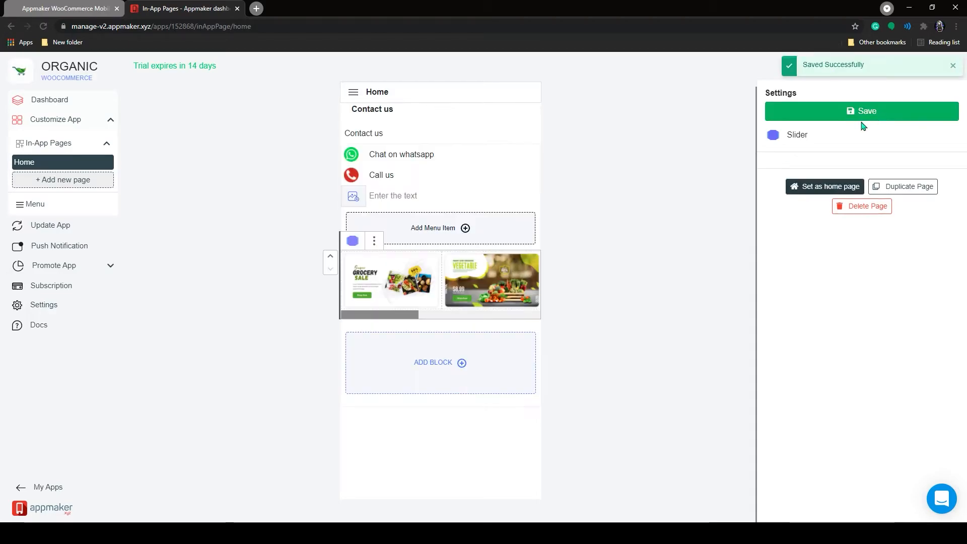
# Move the slider to the top of Home and expand Customize App > In-App Pages.
pyautogui.click(330, 257)
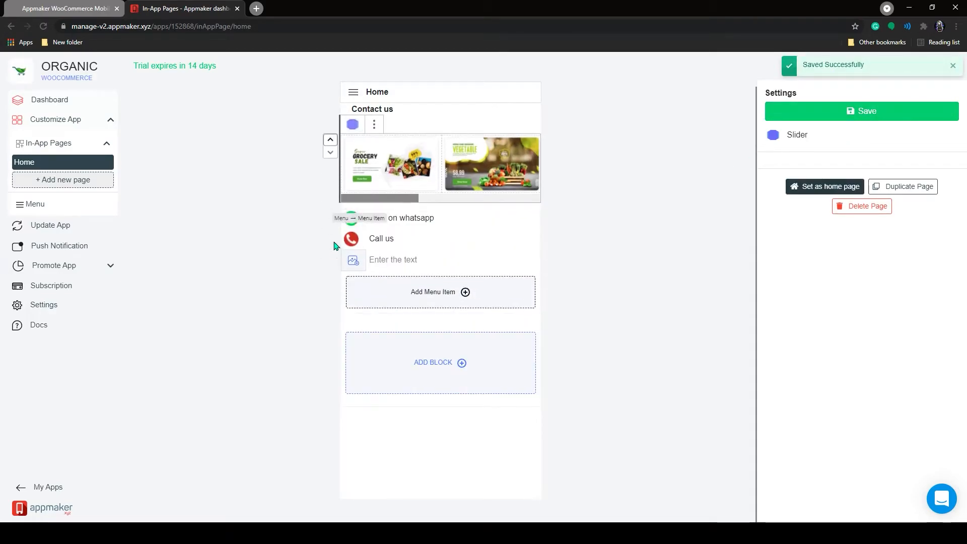
pyautogui.click(330, 130)
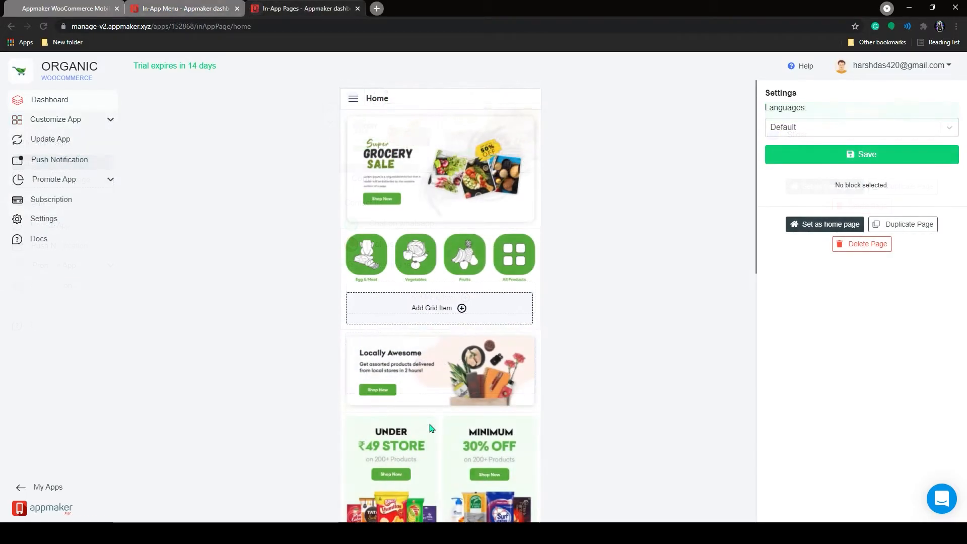
pyautogui.click(109, 120)
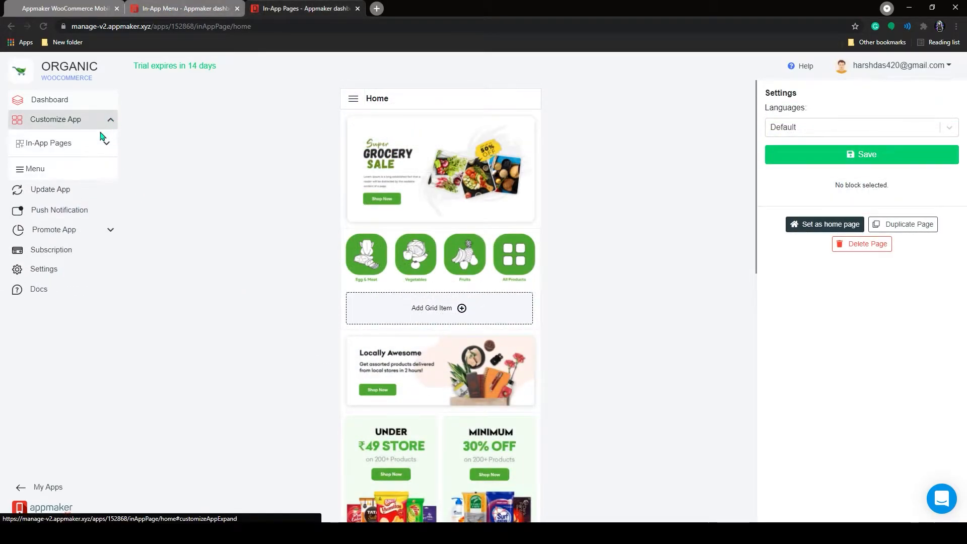
pyautogui.click(110, 146)
# Create a new in-app page titled 'Categories' and save it.
pyautogui.click(88, 184)
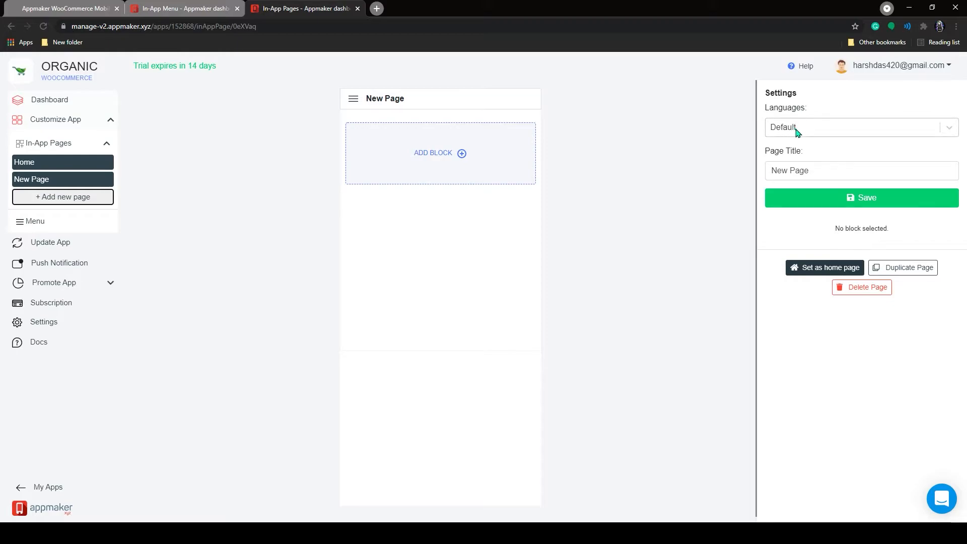
pyautogui.moveTo(814, 171); pyautogui.dragTo(764, 175)
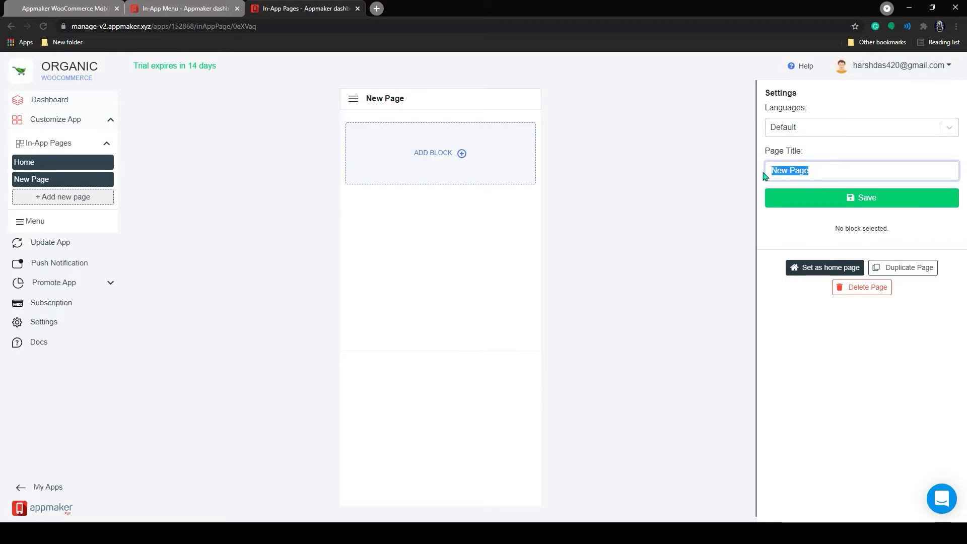
pyautogui.write('Ca')
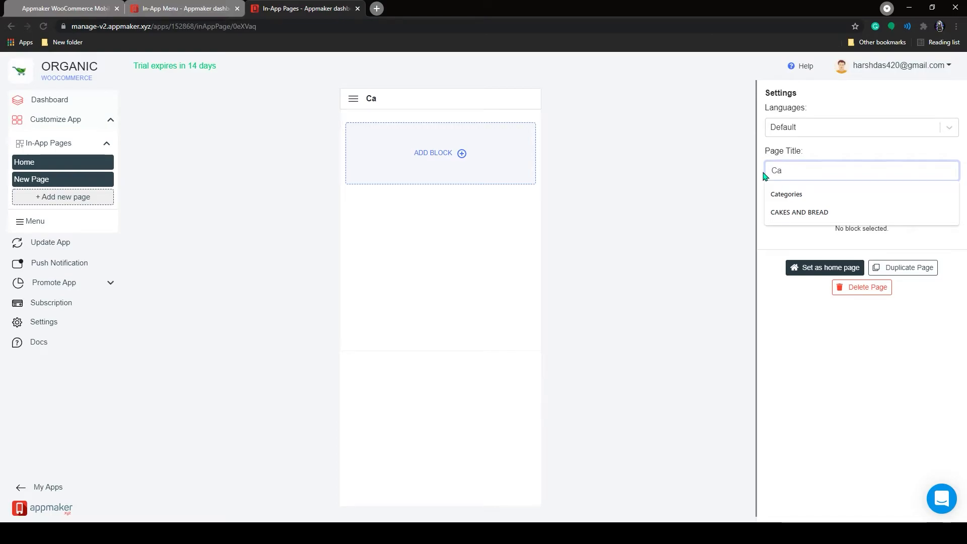
pyautogui.write('tegories')
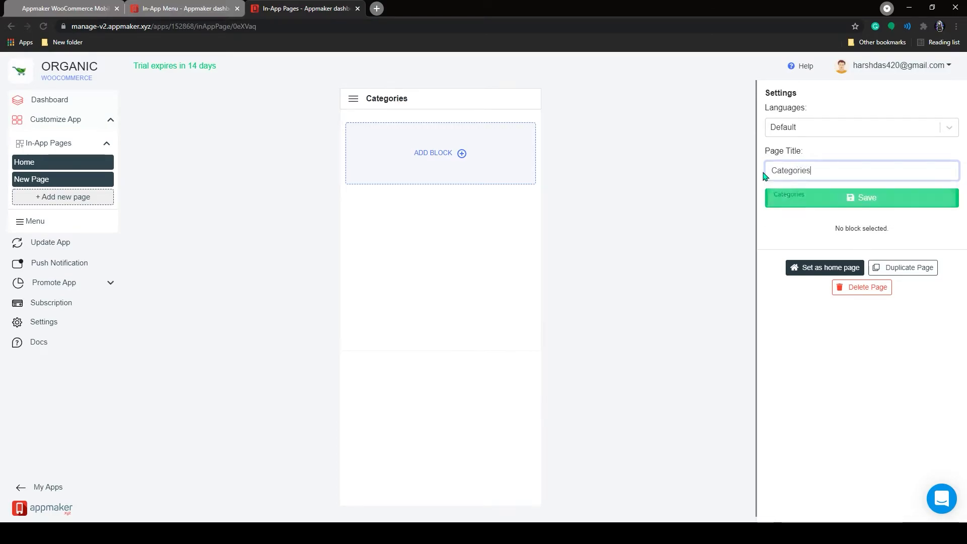
pyautogui.press('Return')
# Add a banner block showing the Fresh Fruits & Vegetables image.
pyautogui.click(461, 154)
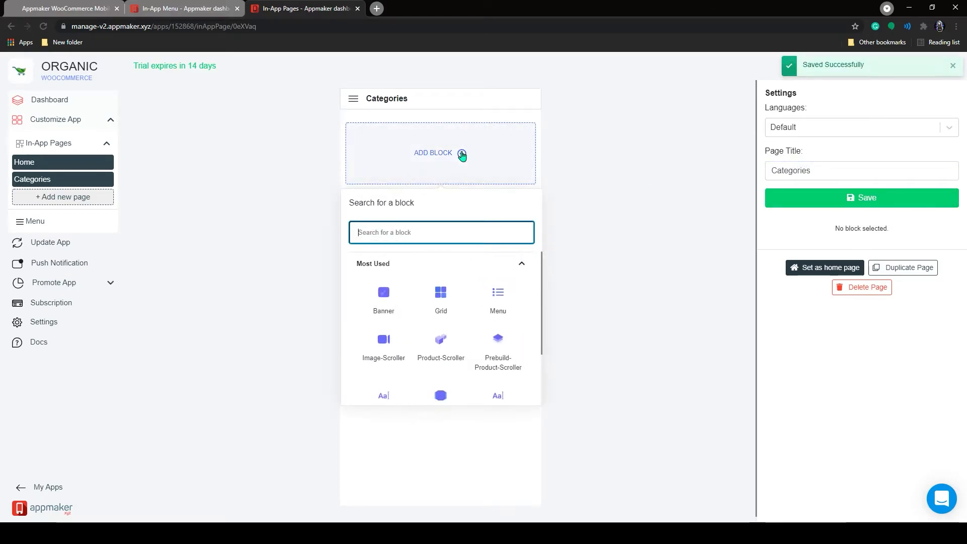
pyautogui.click(385, 292)
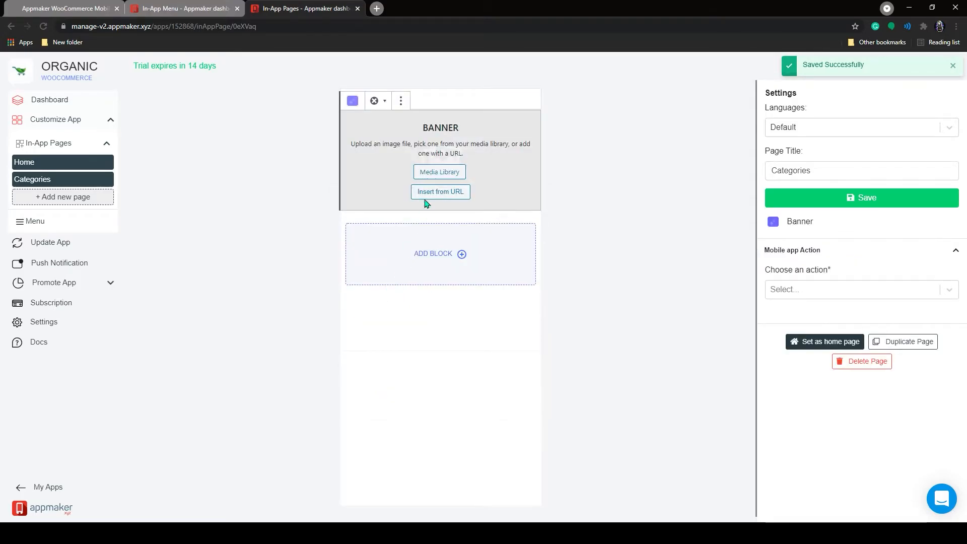
pyautogui.click(434, 174)
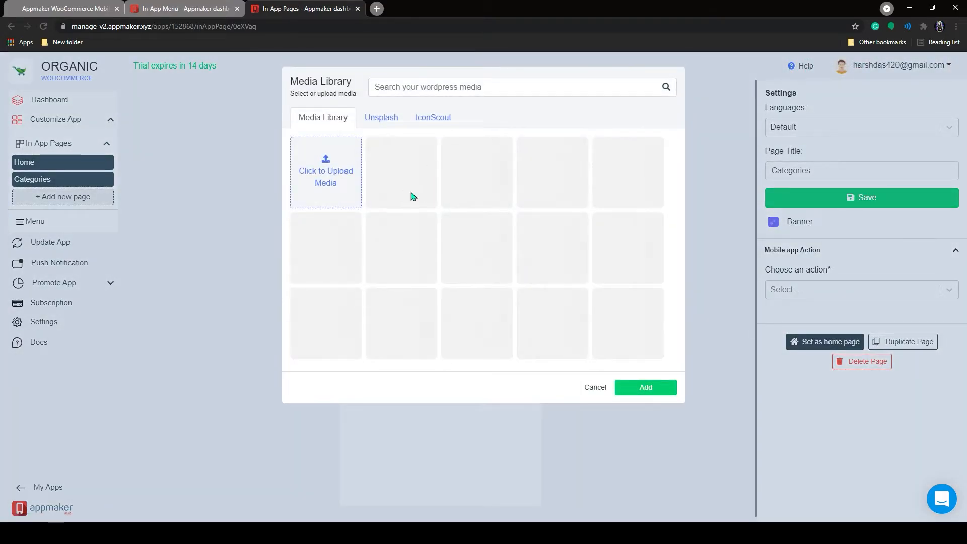
pyautogui.scroll(-1, 442, 345)
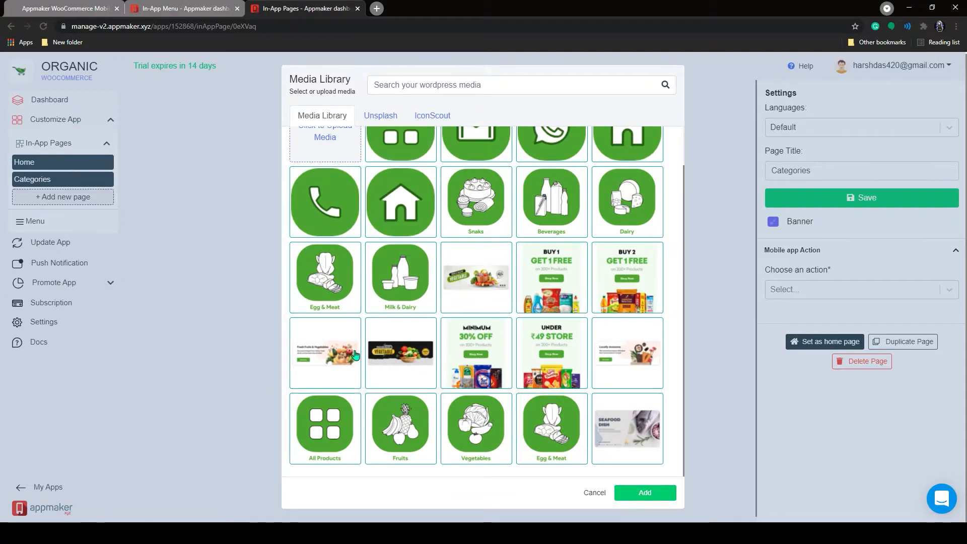
pyautogui.click(318, 333)
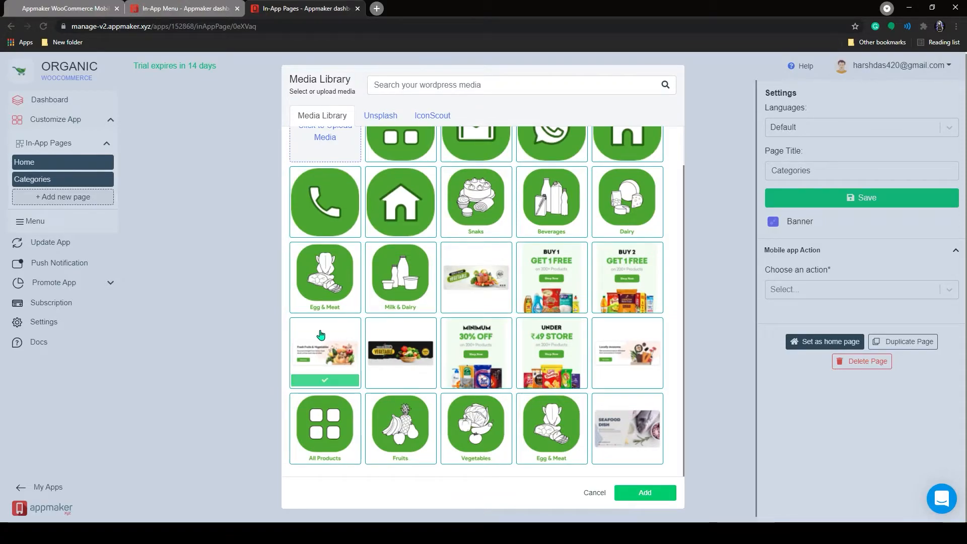
pyautogui.click(644, 491)
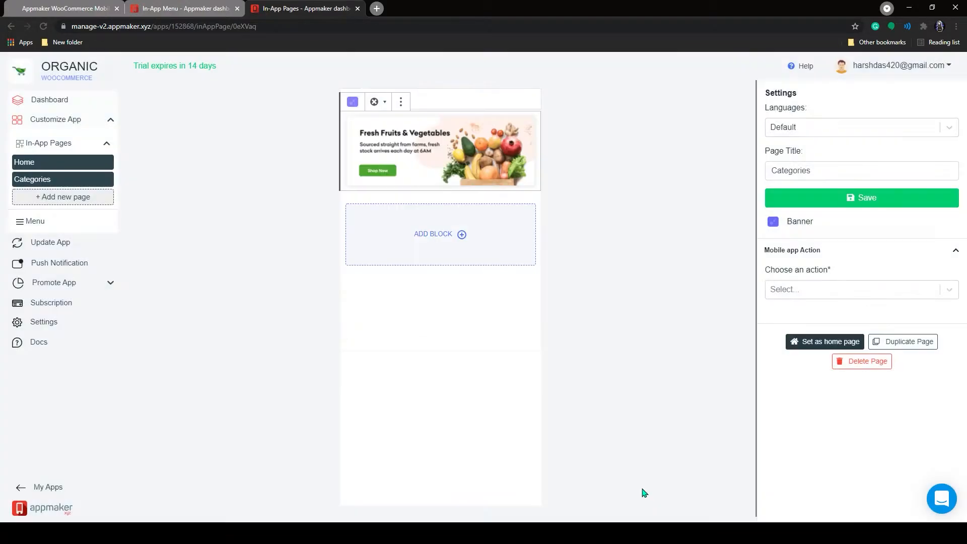
# Add a grid block below the banner with six image items.
pyautogui.click(461, 234)
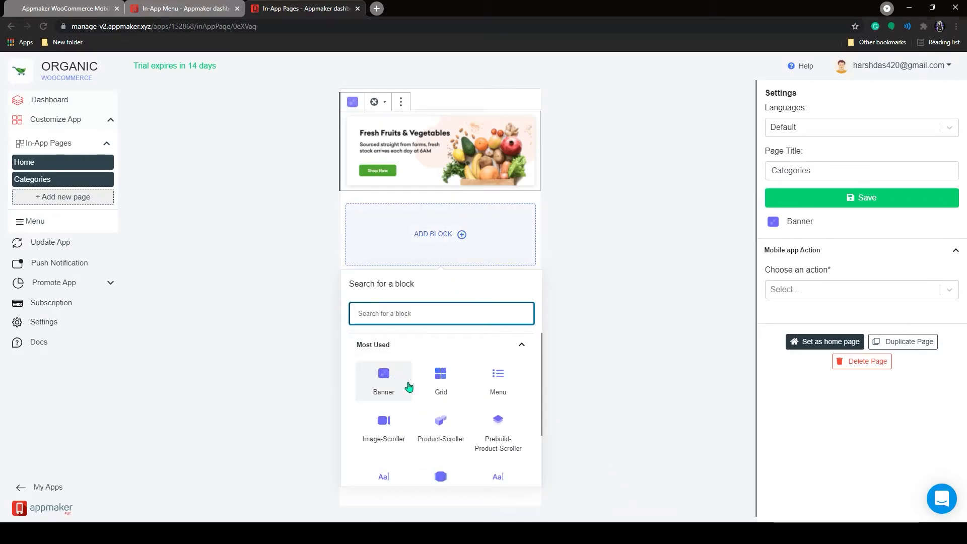
pyautogui.click(446, 381)
pyautogui.click(443, 224)
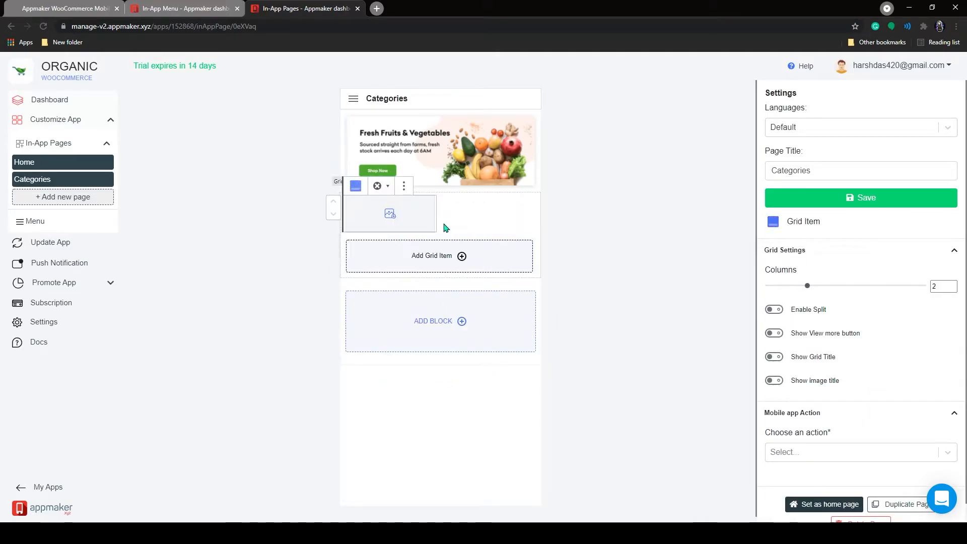
pyautogui.click(446, 254)
pyautogui.click(447, 255)
pyautogui.click(452, 303)
pyautogui.click(455, 304)
pyautogui.click(462, 341)
# Fill the first three grid items with the Snaks, Beverages and Dairy images.
pyautogui.click(390, 213)
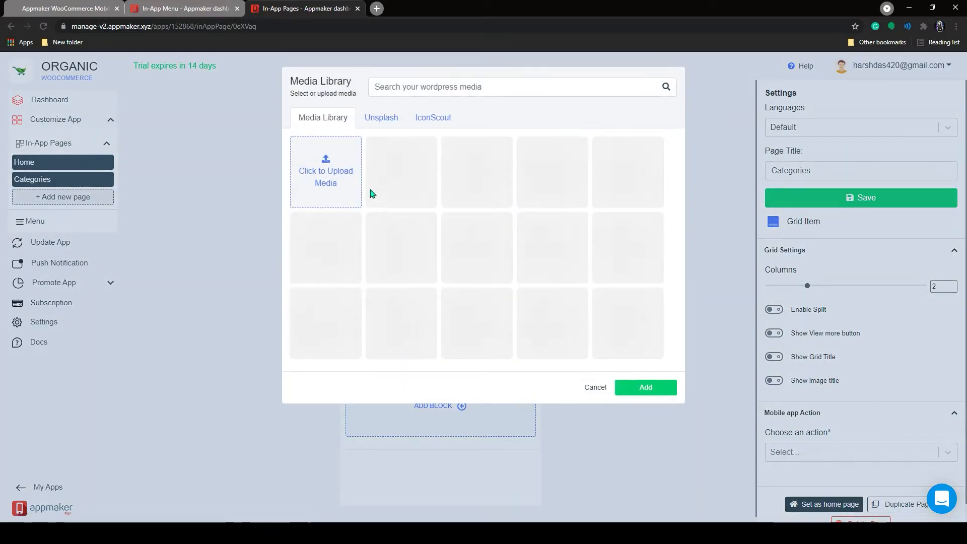
pyautogui.click(484, 246)
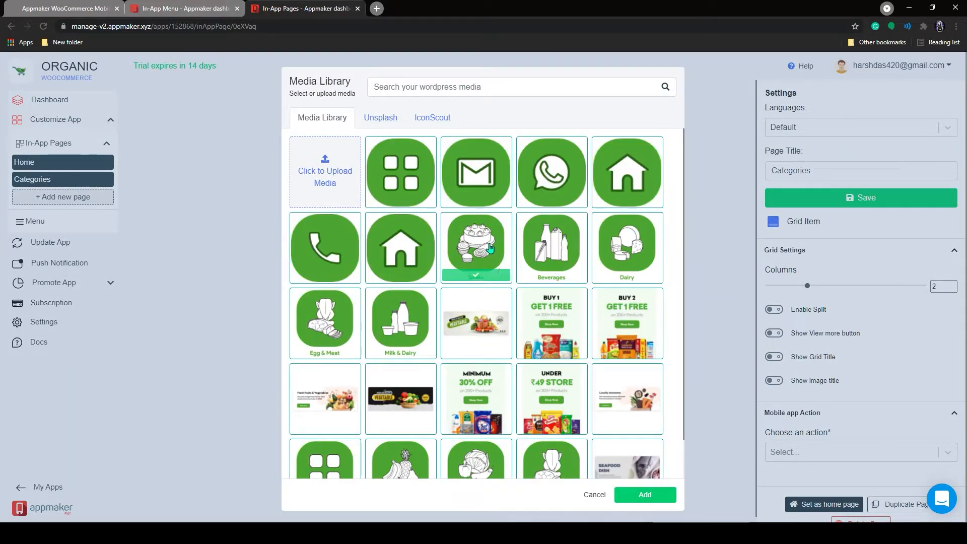
pyautogui.click(647, 495)
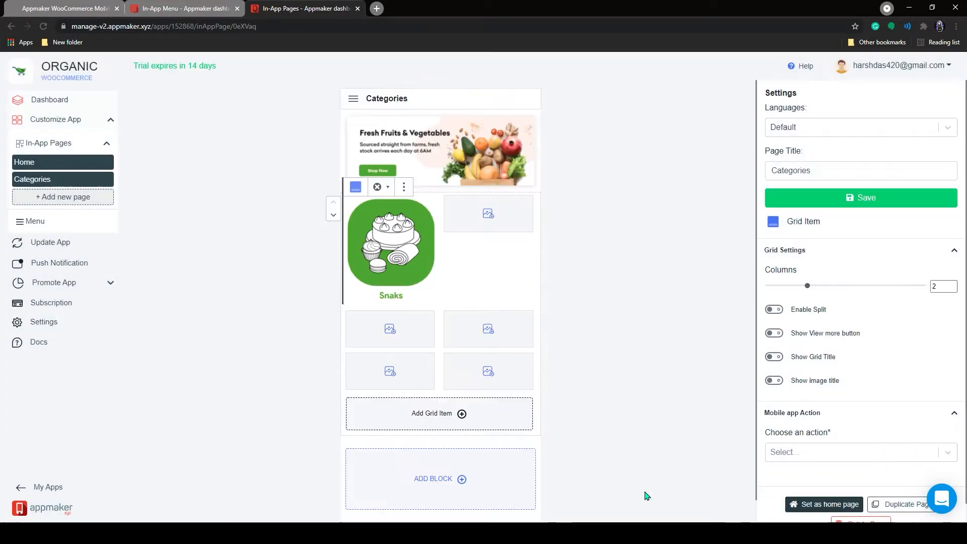
pyautogui.click(477, 216)
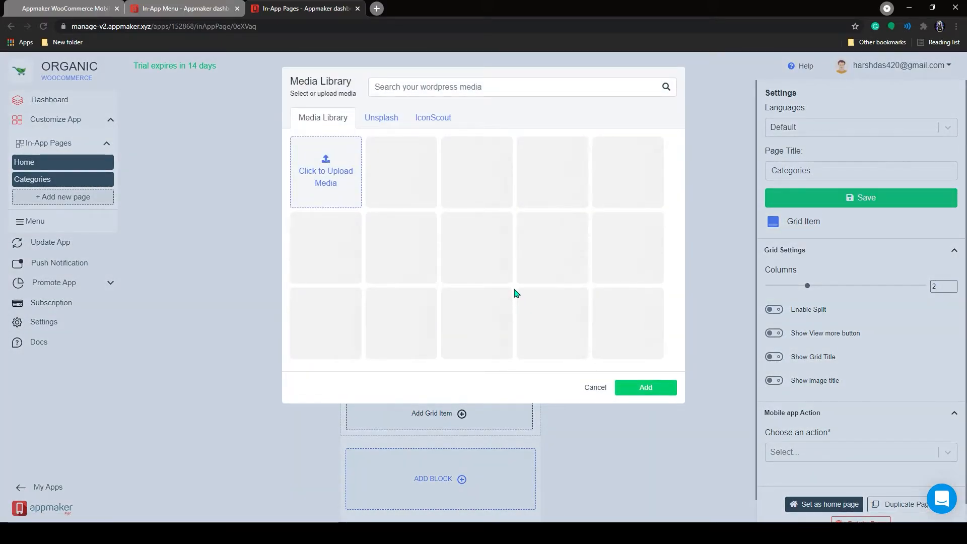
pyautogui.click(533, 280)
pyautogui.click(676, 494)
pyautogui.click(431, 330)
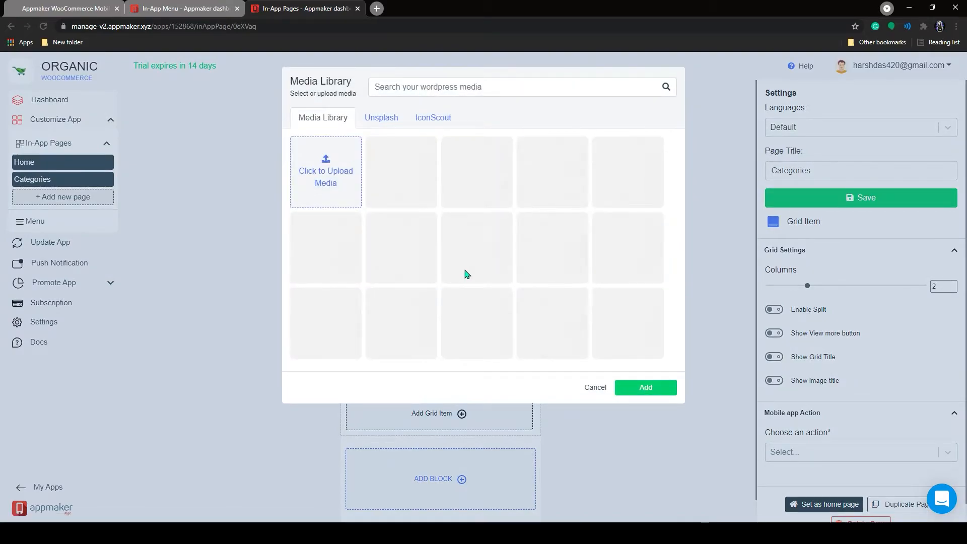
pyautogui.click(621, 257)
pyautogui.click(645, 494)
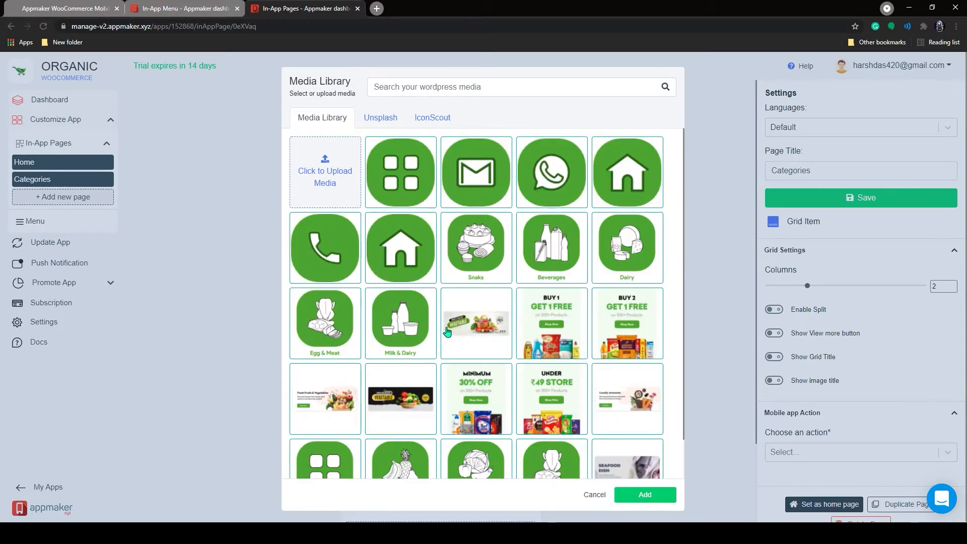
# Fill the remaining grid items with the Egg & Meat, Fruits and Vegetables images.
pyautogui.click(347, 319)
pyautogui.click(645, 494)
pyautogui.scroll(-2, 454, 329)
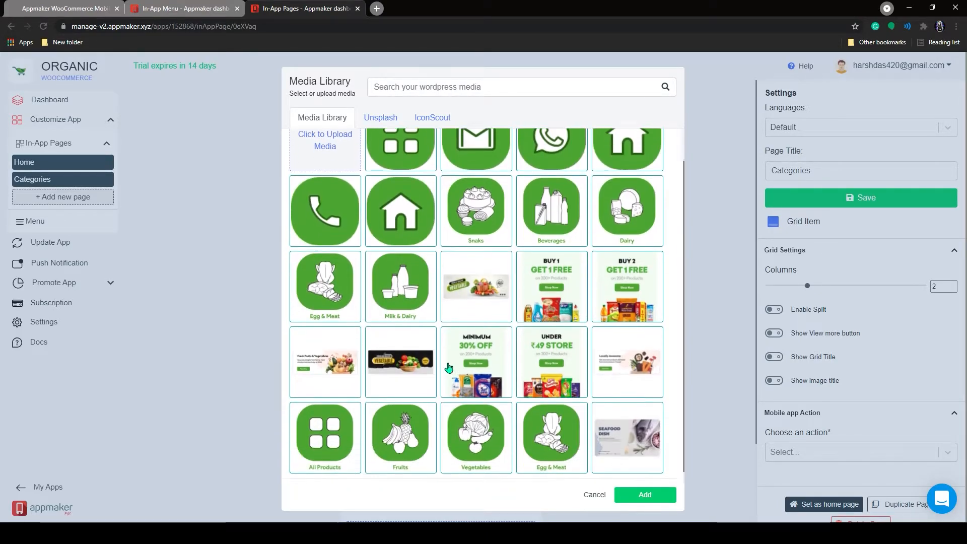
pyautogui.click(418, 425)
pyautogui.click(637, 493)
pyautogui.scroll(-2, 478, 425)
pyautogui.click(494, 348)
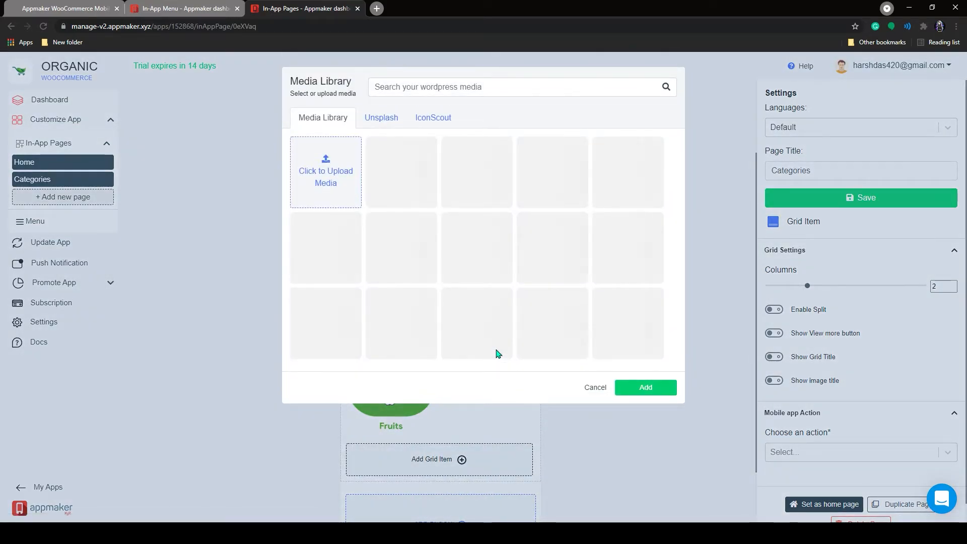
pyautogui.scroll(-1, 497, 353)
pyautogui.click(503, 418)
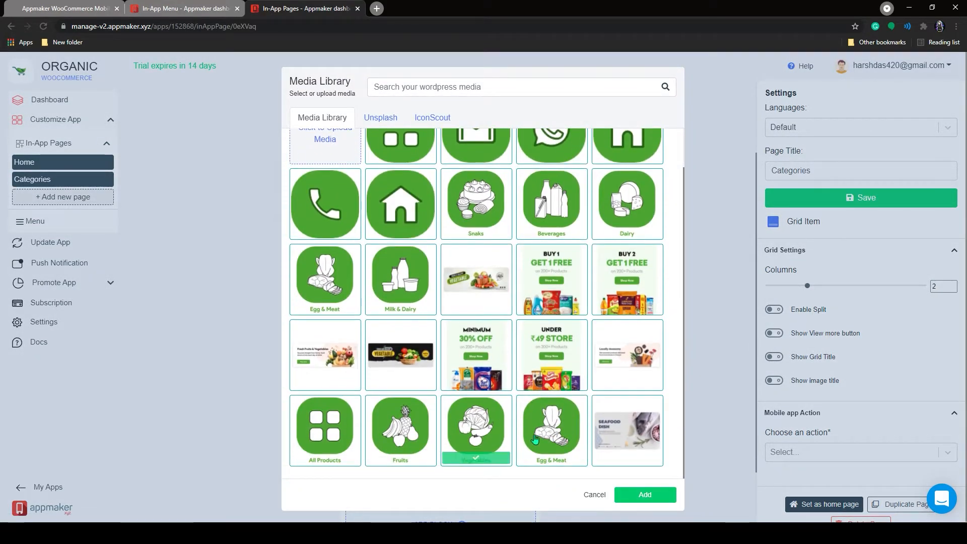
pyautogui.click(645, 495)
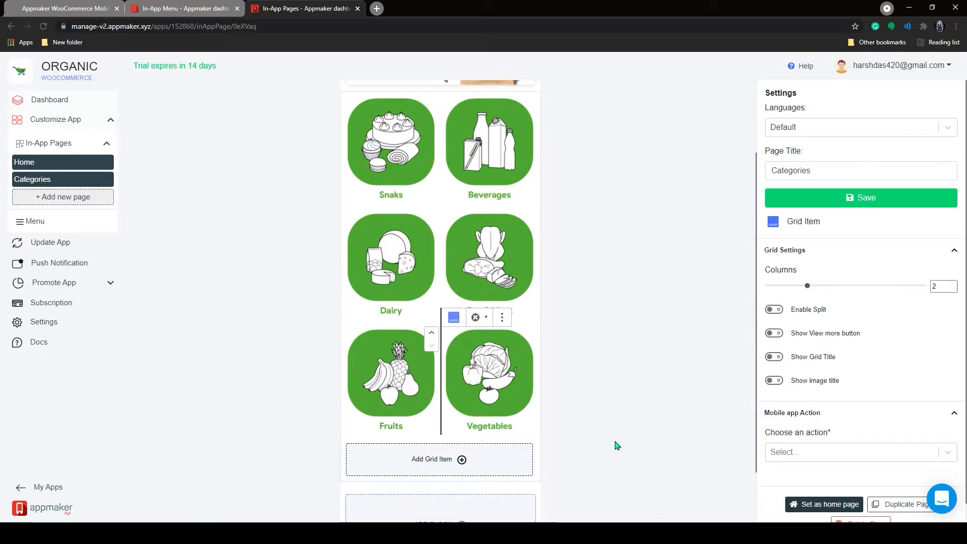
pyautogui.scroll(-4, 455, 424)
pyautogui.click(469, 447)
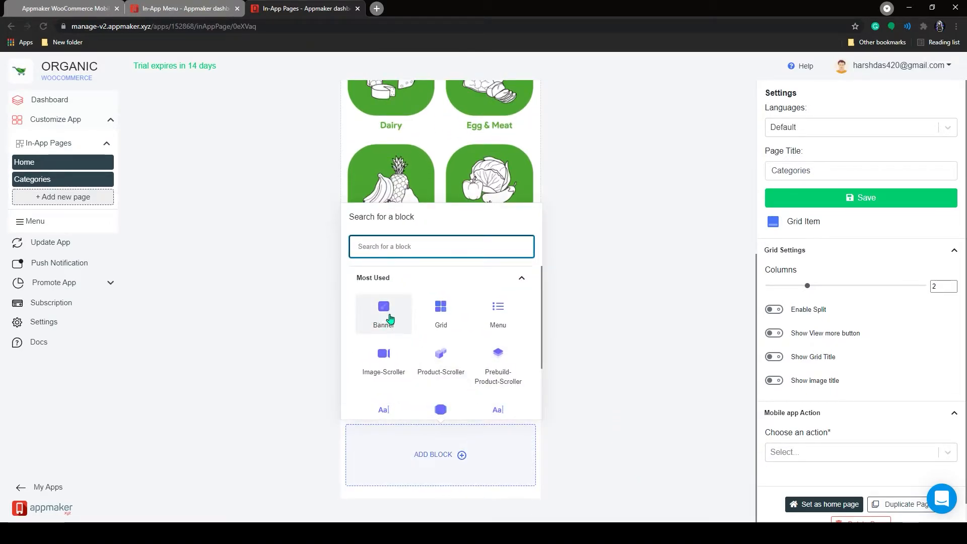
# Add a banner block with the Fresh & Healthy Vegetable image below the grid.
pyautogui.scroll(-1, 390, 312)
pyautogui.scroll(1, 386, 298)
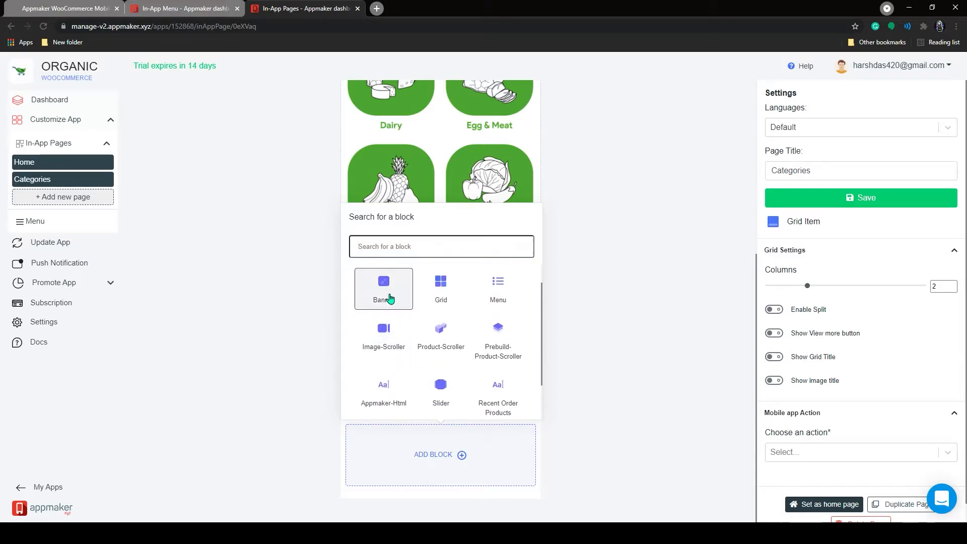
pyautogui.click(391, 300)
pyautogui.click(447, 372)
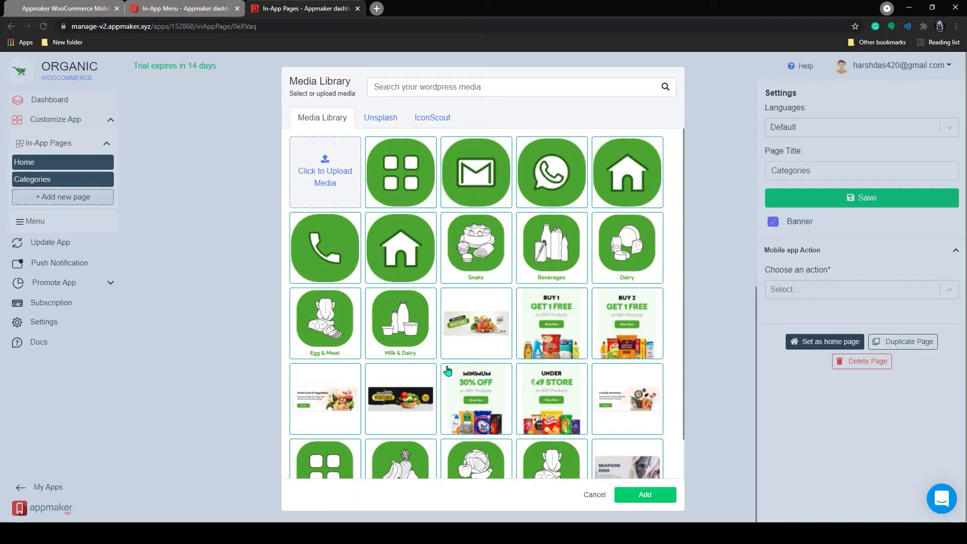
pyautogui.click(476, 323)
pyautogui.click(645, 495)
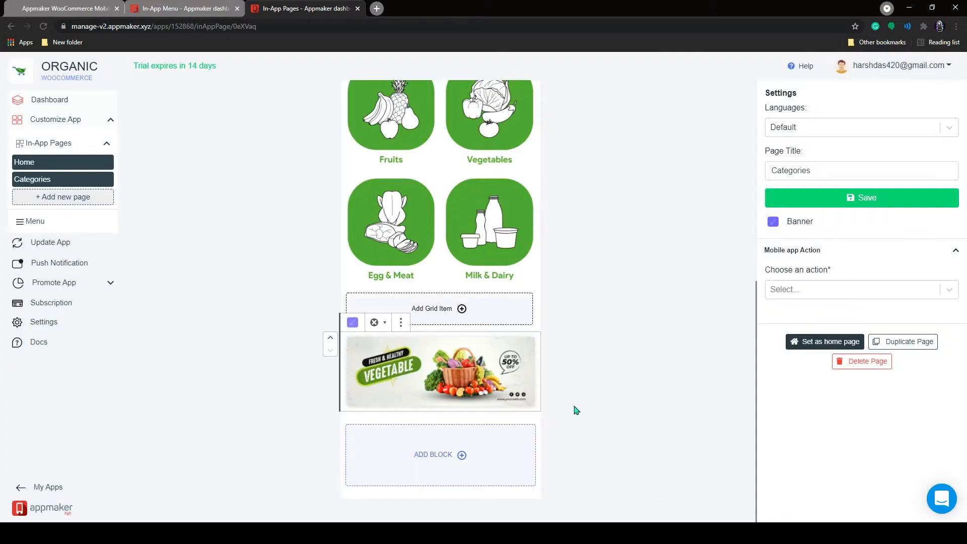
pyautogui.click(486, 440)
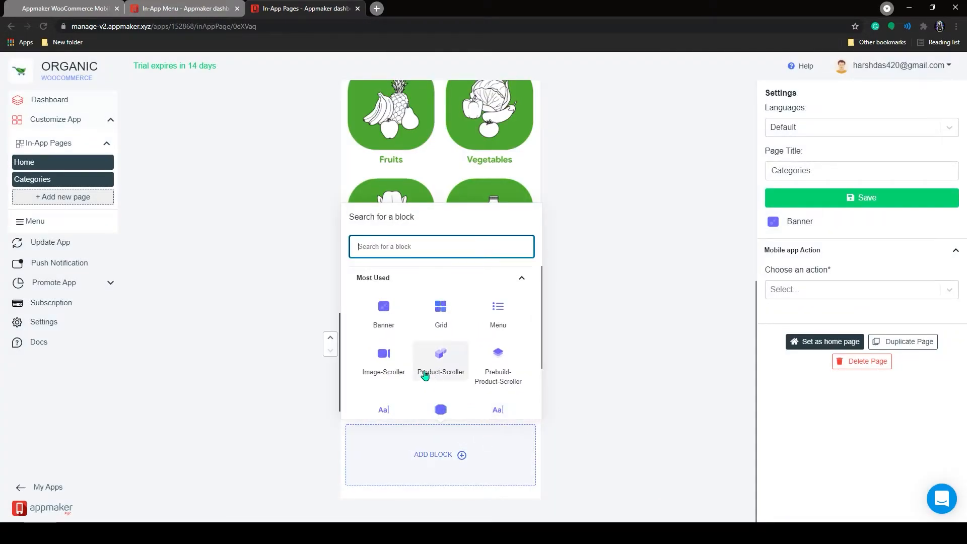
# Add a product scroller titled 'VEGETABLE' that shows products from the Vegetables category.
pyautogui.click(497, 359)
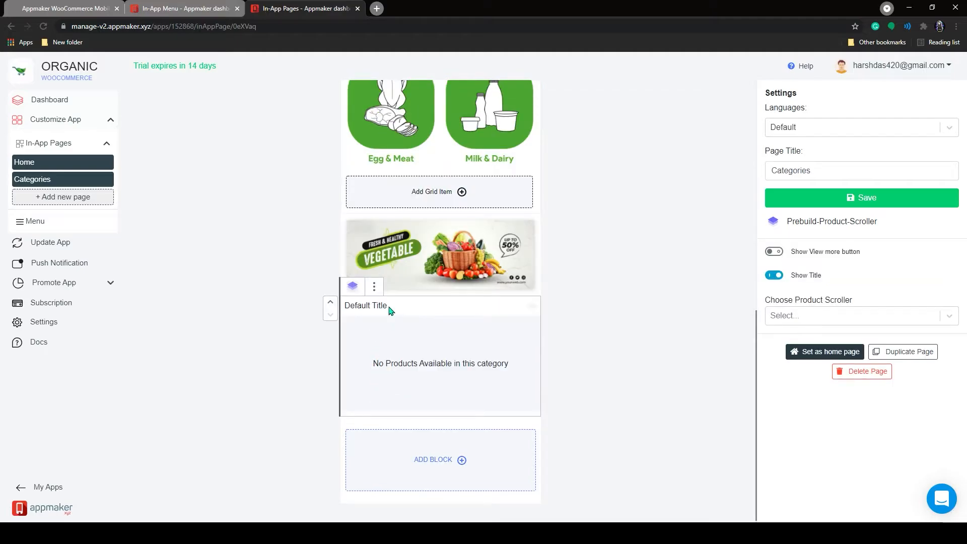
pyautogui.tripleClick(394, 314)
pyautogui.write('VEGETABLE')
pyautogui.click(794, 315)
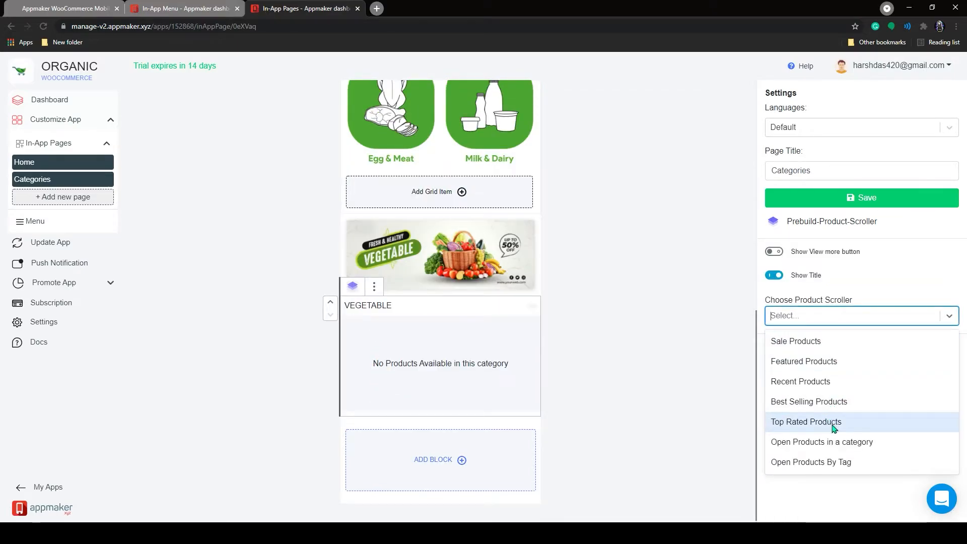
pyautogui.click(841, 442)
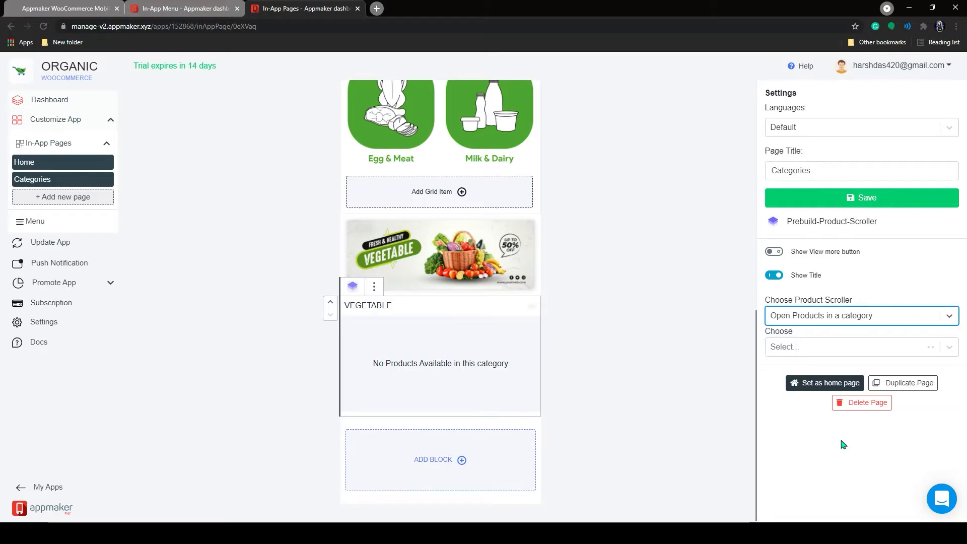
pyautogui.click(826, 351)
pyautogui.scroll(-10, 828, 434)
pyautogui.scroll(-10, 828, 435)
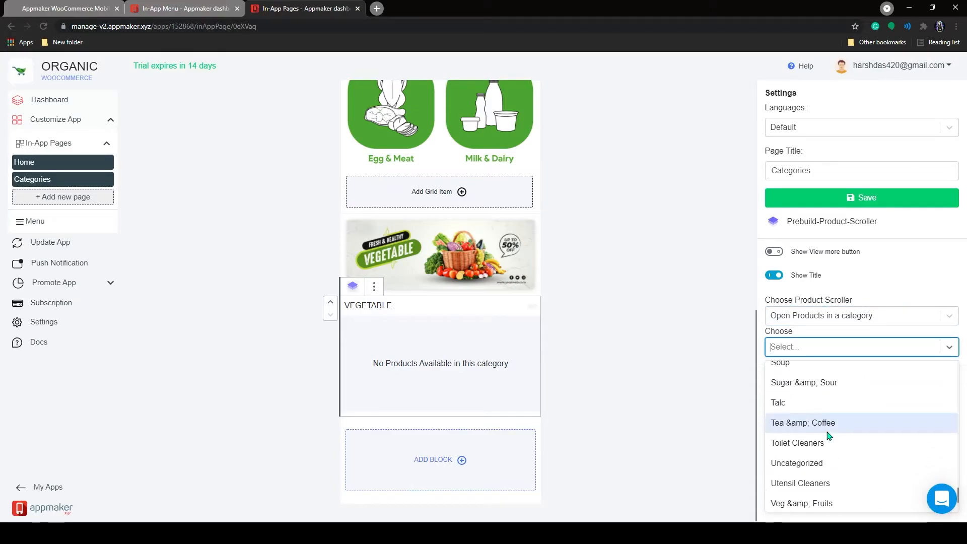
pyautogui.click(812, 439)
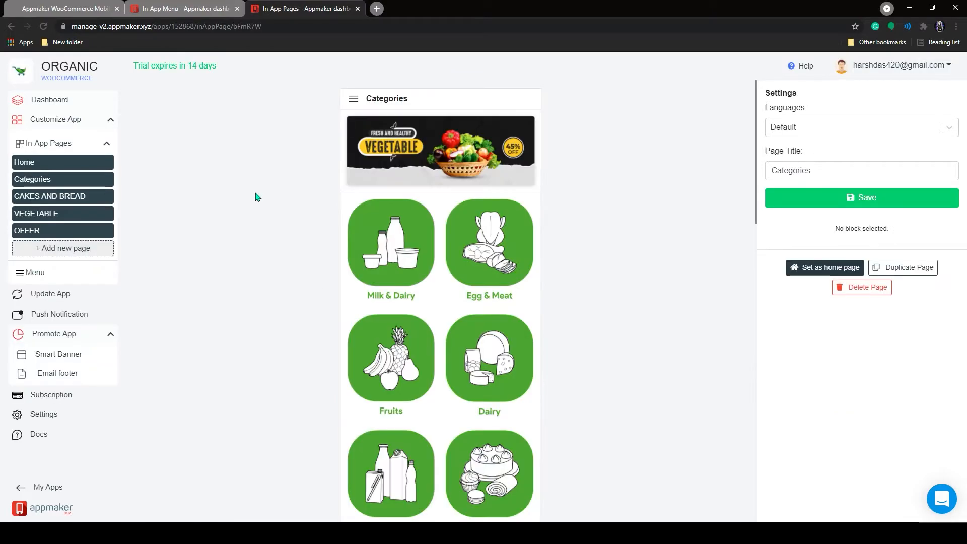
pyautogui.scroll(-7, 261, 195)
pyautogui.scroll(-2, 262, 207)
pyautogui.scroll(4, 242, 229)
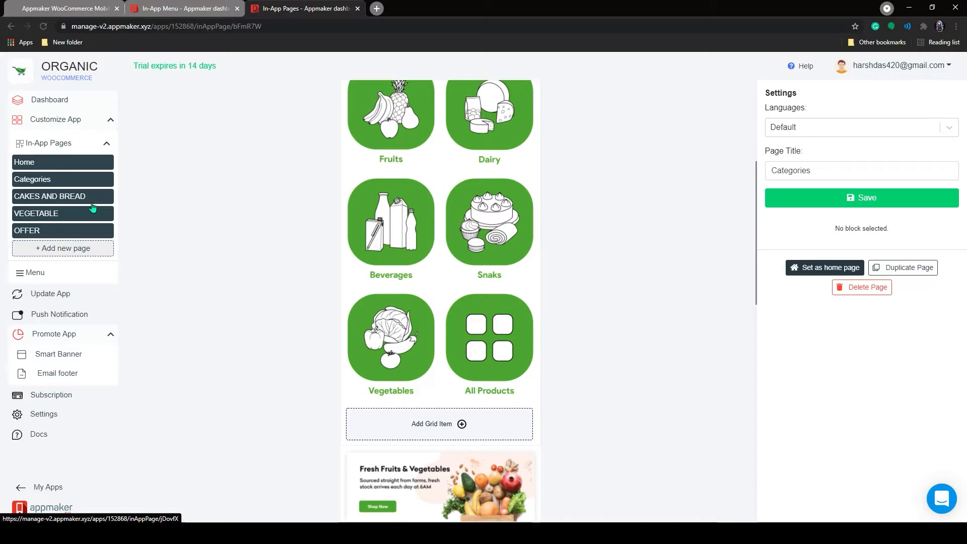
# Delete every existing menu item, from Scrubs & Toners and Household up to Home.
pyautogui.hotkey('ctrl', 'w')
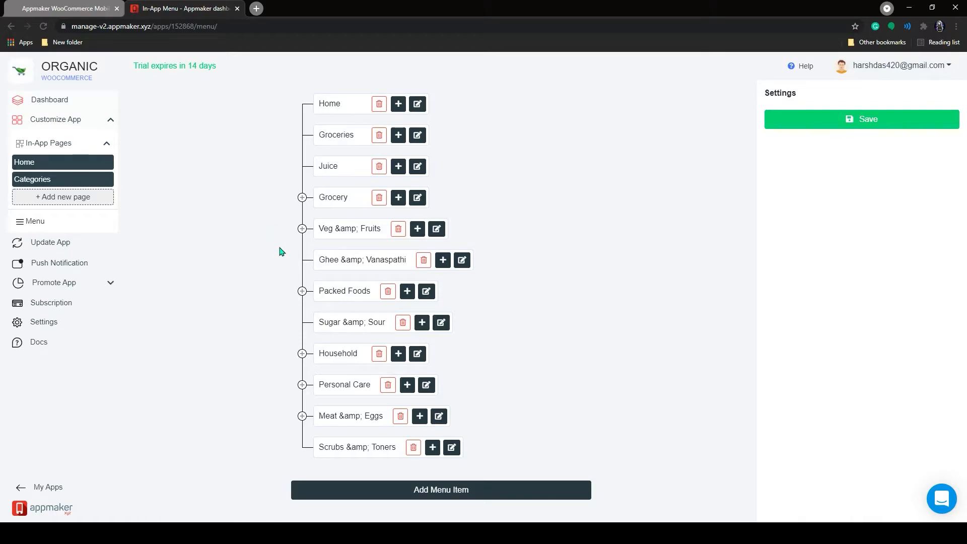
pyautogui.click(412, 447)
pyautogui.click(387, 384)
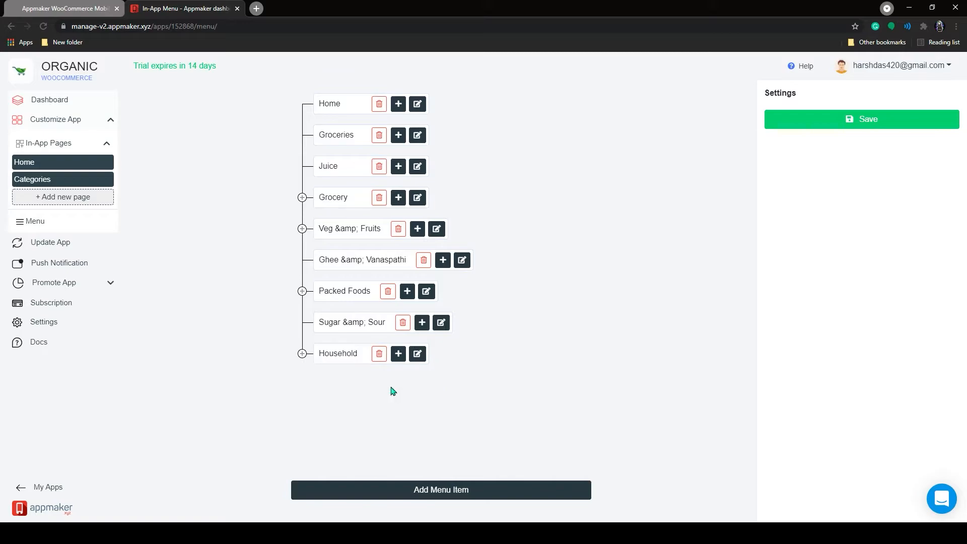
pyautogui.click(379, 354)
pyautogui.click(402, 322)
pyautogui.click(388, 291)
pyautogui.click(423, 260)
pyautogui.click(397, 229)
pyautogui.click(378, 197)
pyautogui.click(379, 166)
pyautogui.click(378, 134)
pyautogui.click(378, 104)
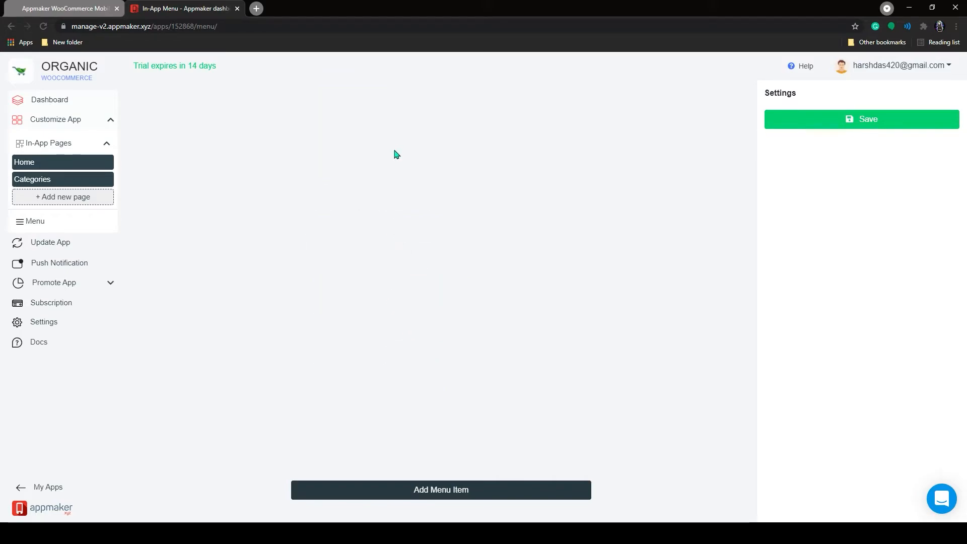
# Add a menu item titled 'Home' that opens products in the General category.
pyautogui.click(439, 491)
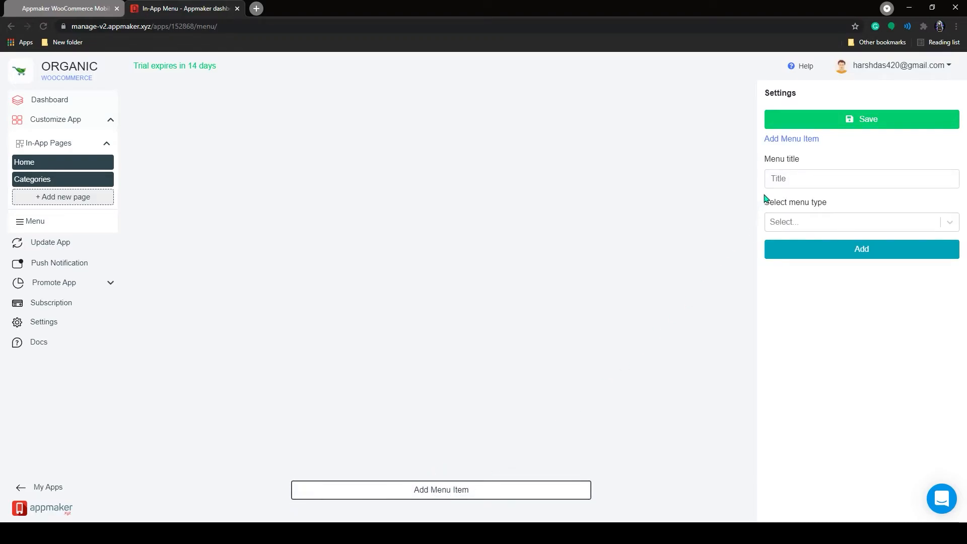
pyautogui.click(794, 186)
pyautogui.write('Home')
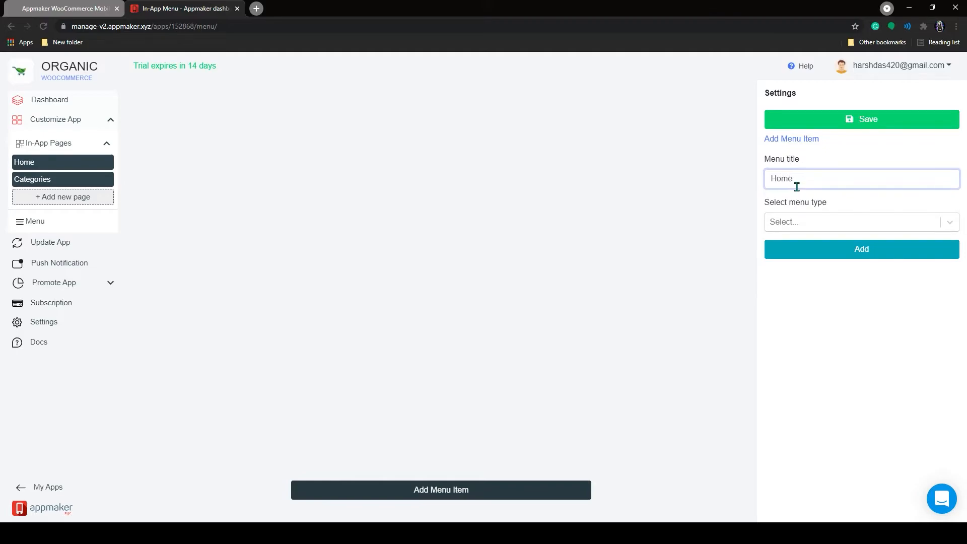
pyautogui.click(804, 222)
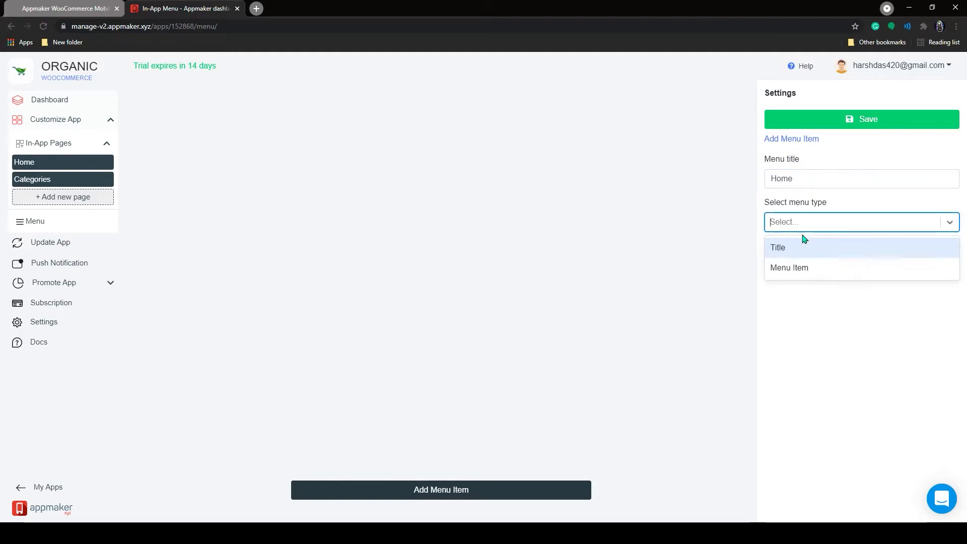
pyautogui.click(800, 269)
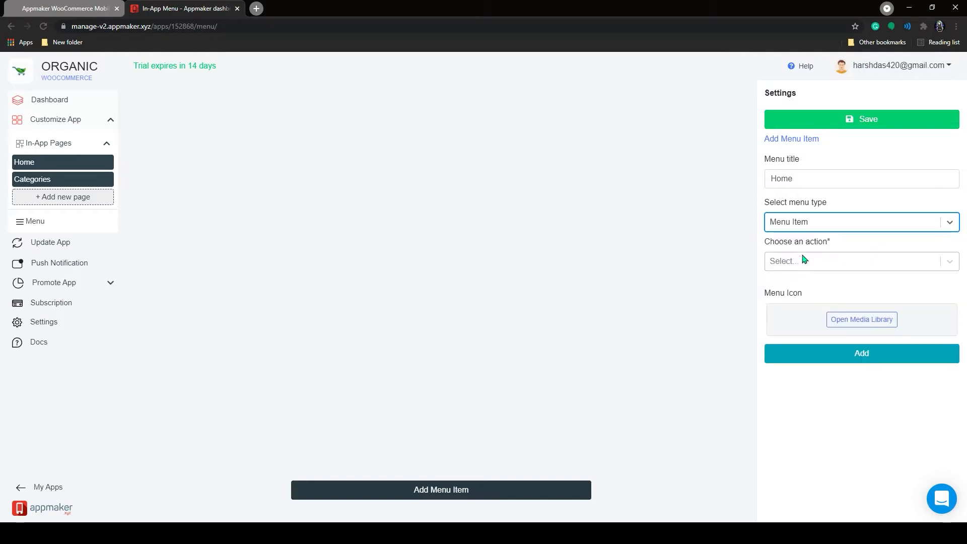
pyautogui.click(817, 262)
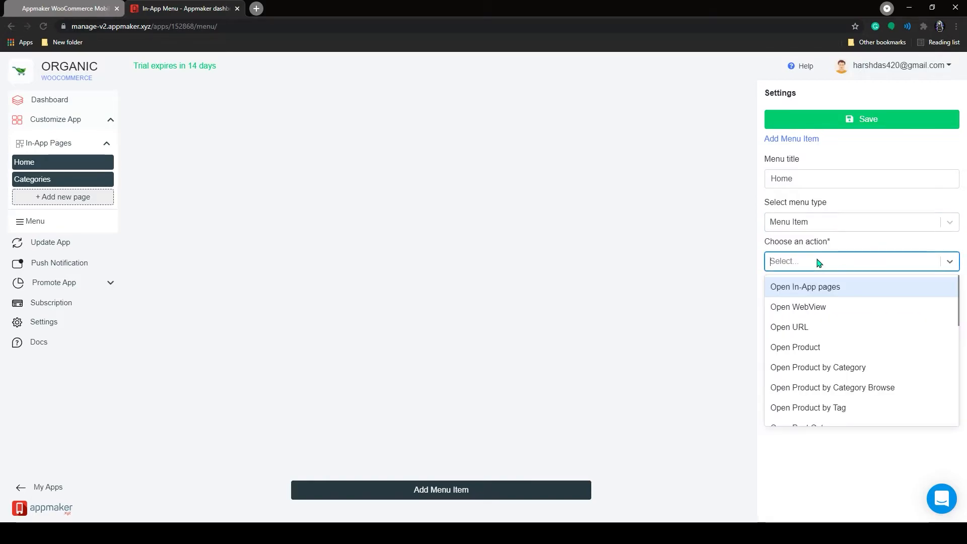
pyautogui.click(850, 375)
pyautogui.click(816, 309)
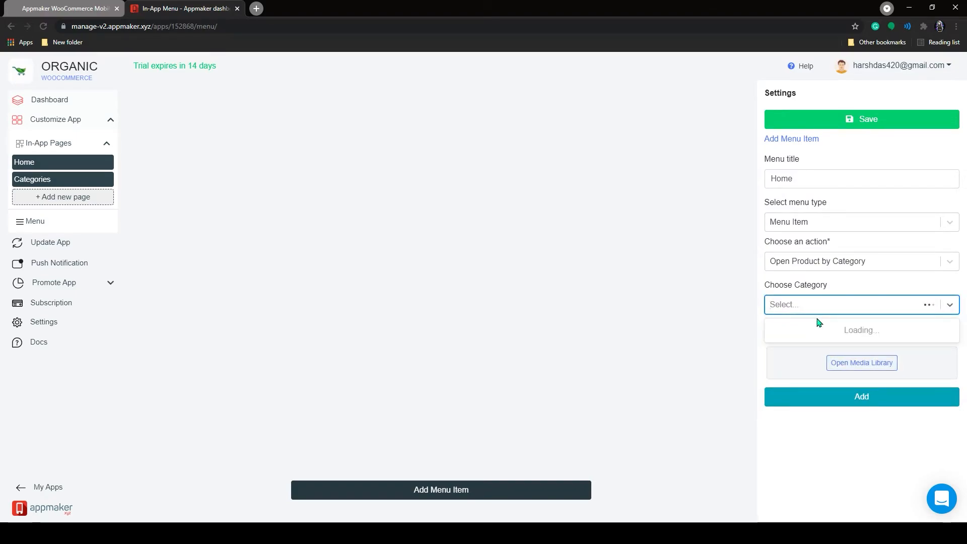
pyautogui.scroll(-8, 846, 377)
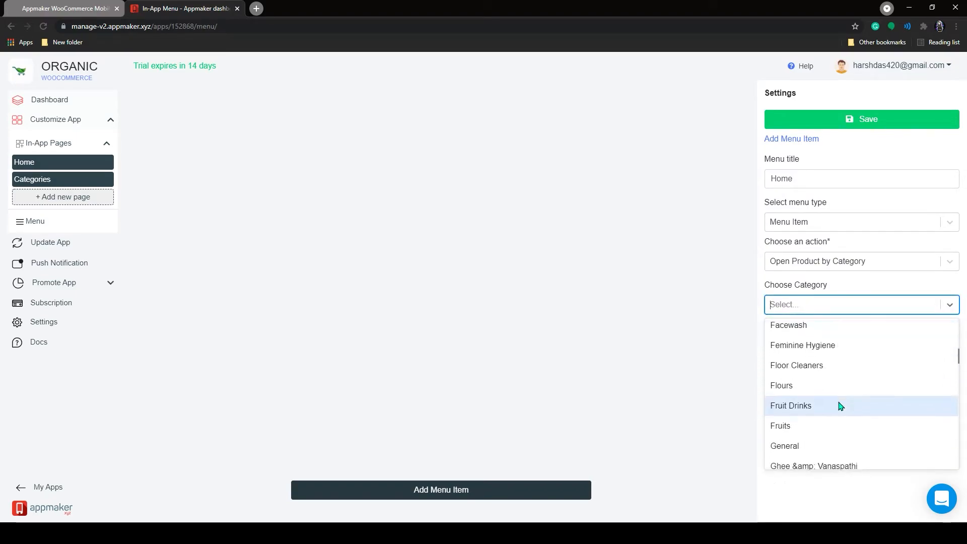
pyautogui.scroll(-2, 838, 406)
pyautogui.click(793, 349)
# Upload the home icon from the '3. Menu icons' folder for the item.
pyautogui.click(853, 365)
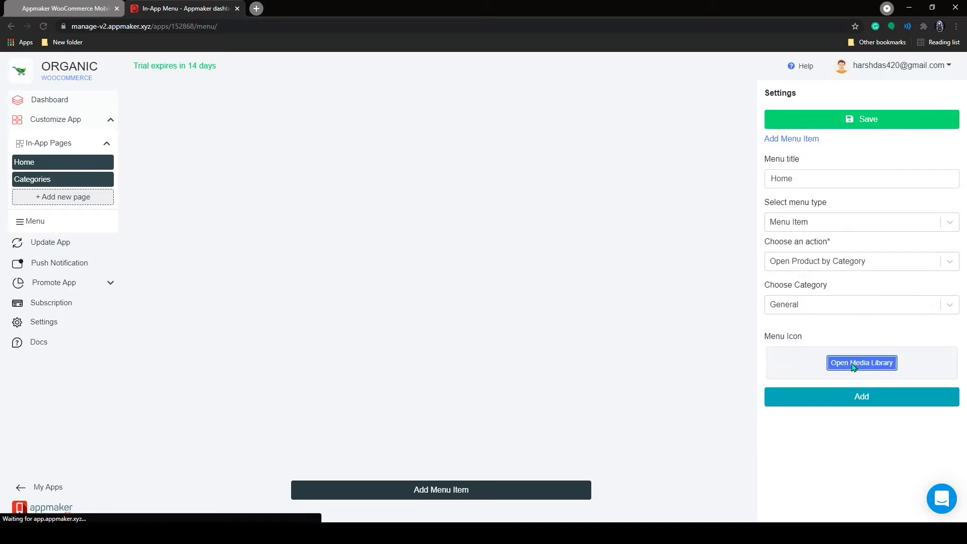
pyautogui.click(330, 180)
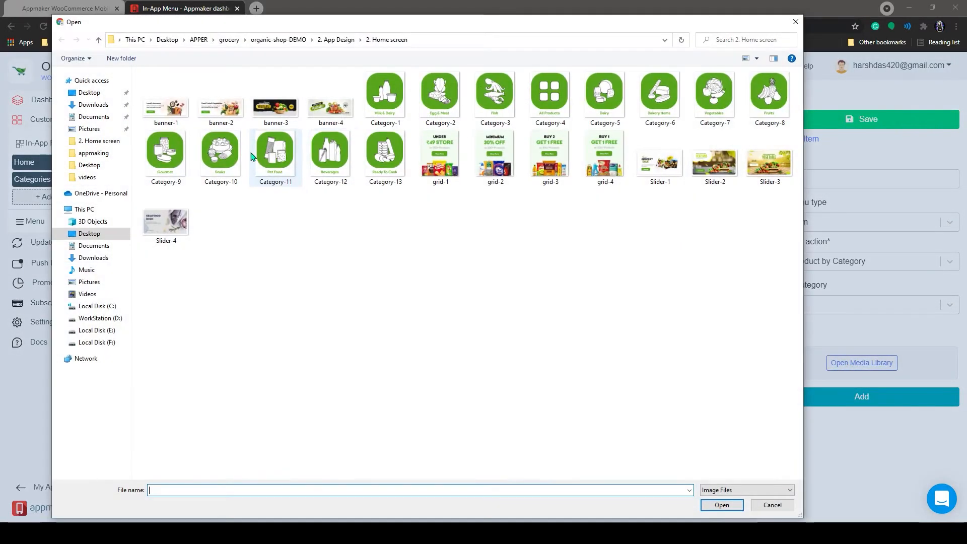
pyautogui.click(99, 39)
pyautogui.doubleClick(177, 110)
pyautogui.click(275, 103)
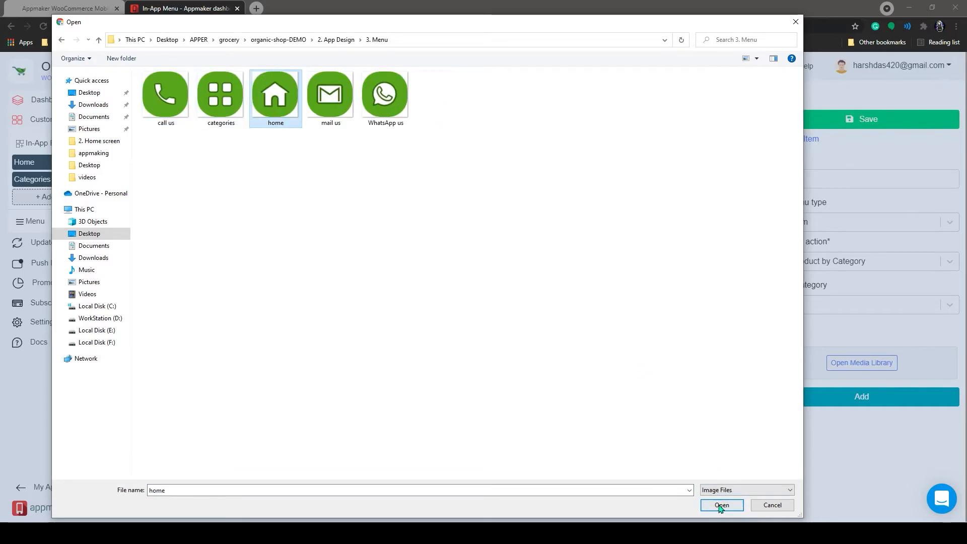
pyautogui.click(721, 506)
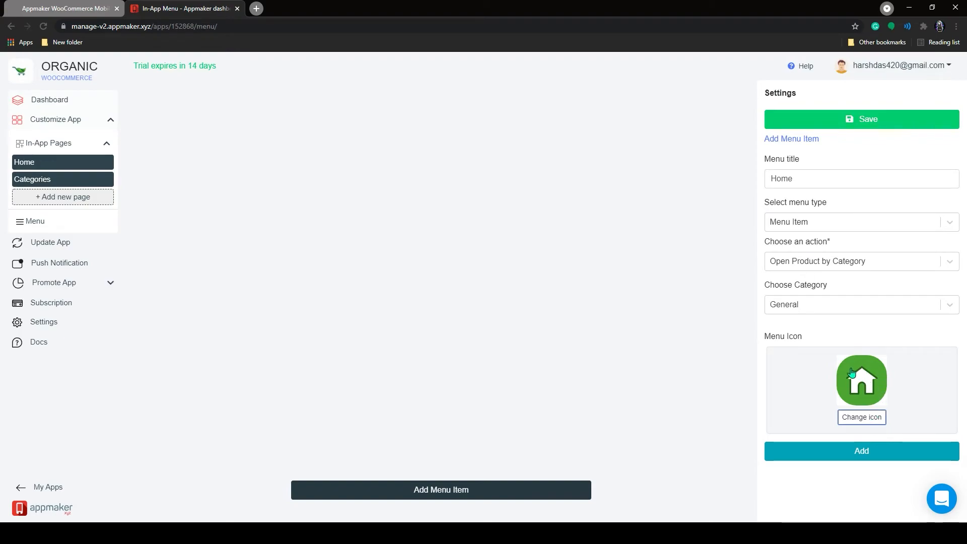
# Add Home to the menu, then add Categories as a Title item.
pyautogui.click(857, 454)
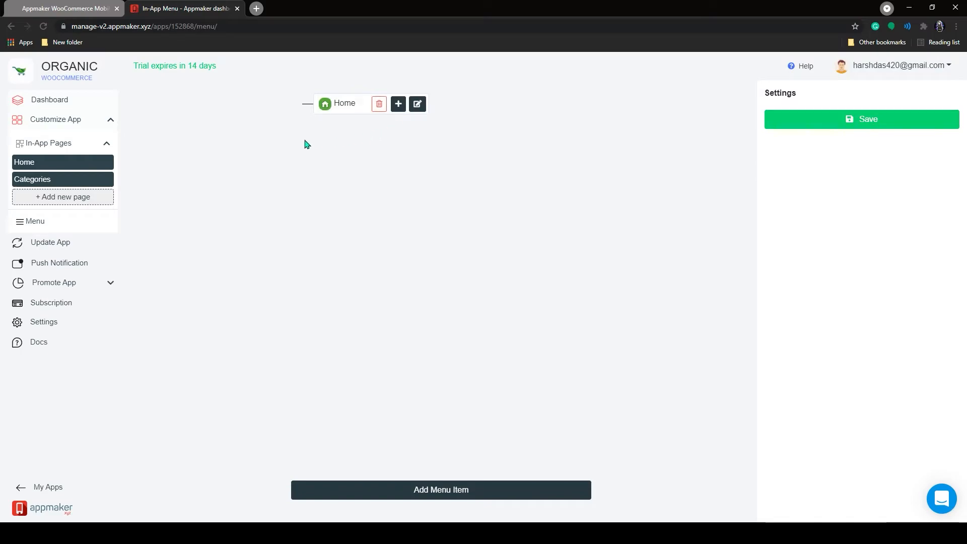
pyautogui.click(447, 497)
pyautogui.click(804, 188)
pyautogui.click(808, 218)
pyautogui.click(809, 222)
pyautogui.click(786, 251)
pyautogui.click(786, 250)
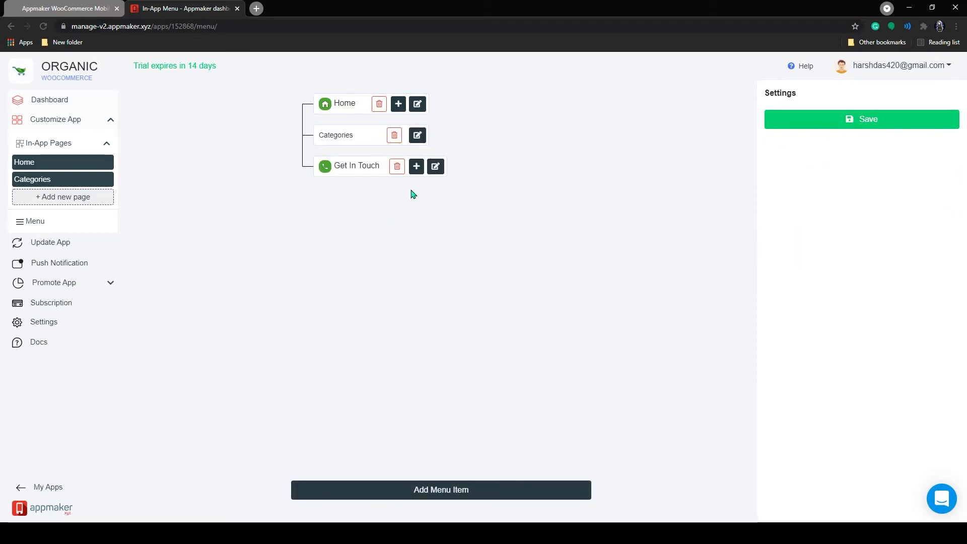
# Drag Whatsapp into place, collapse Feedback, Vegetable and Categories, and save the menu.
pyautogui.moveTo(362, 202); pyautogui.dragTo(367, 130)
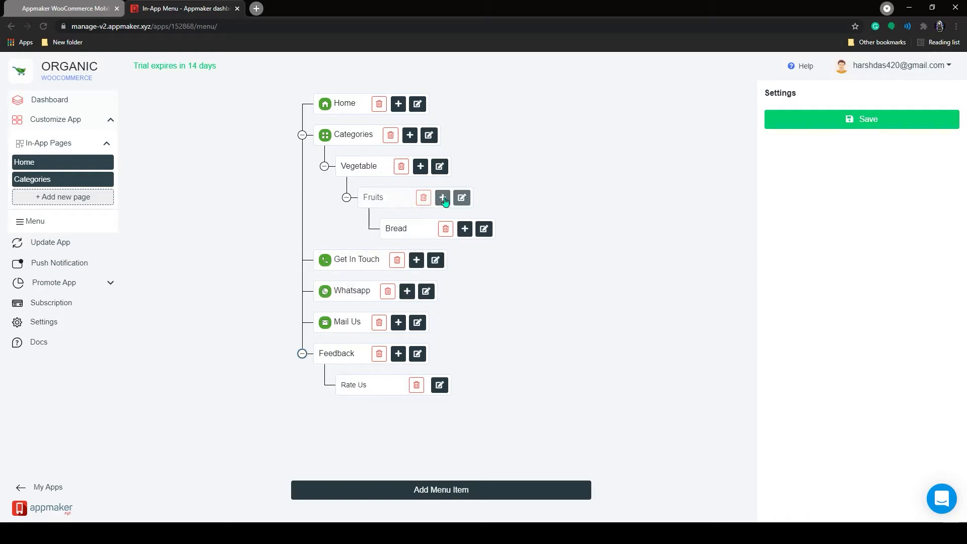
pyautogui.click(302, 353)
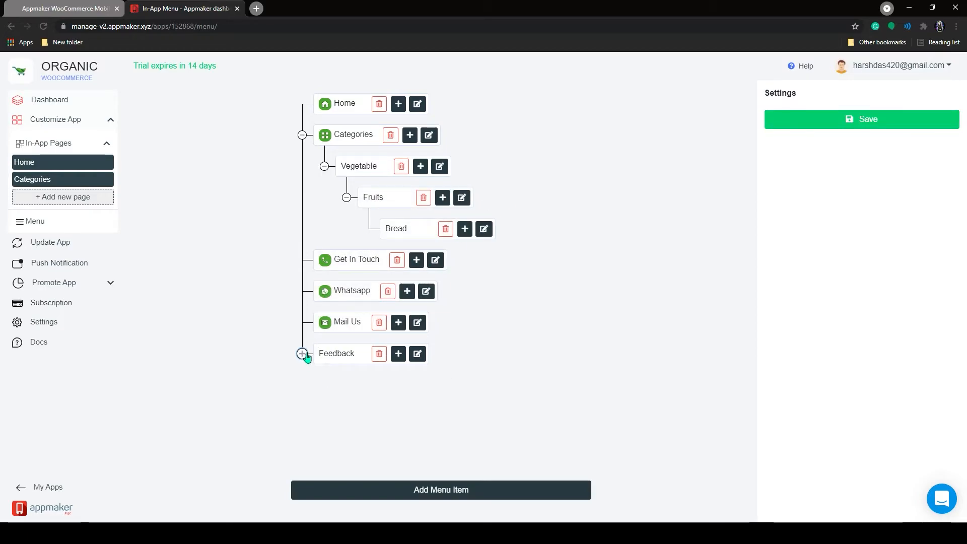
pyautogui.click(347, 197)
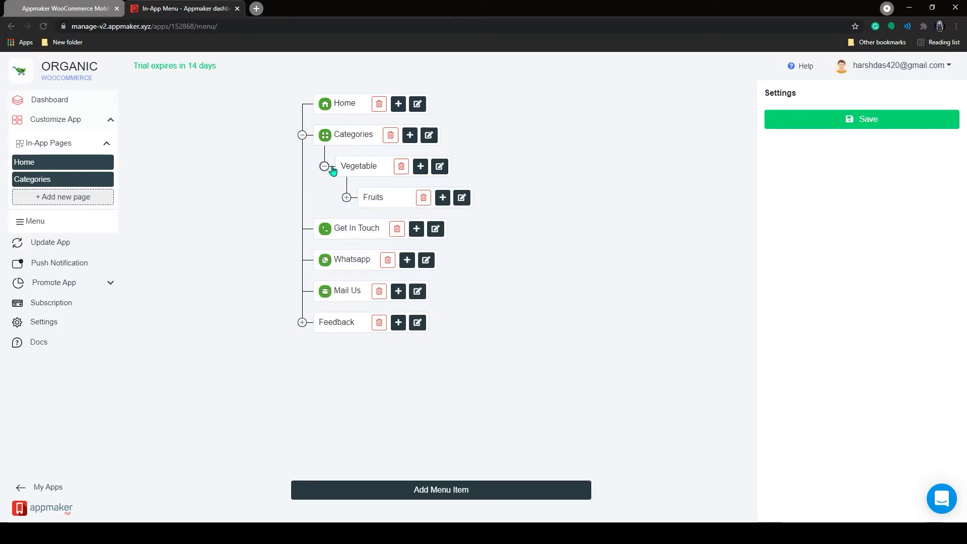
pyautogui.click(325, 167)
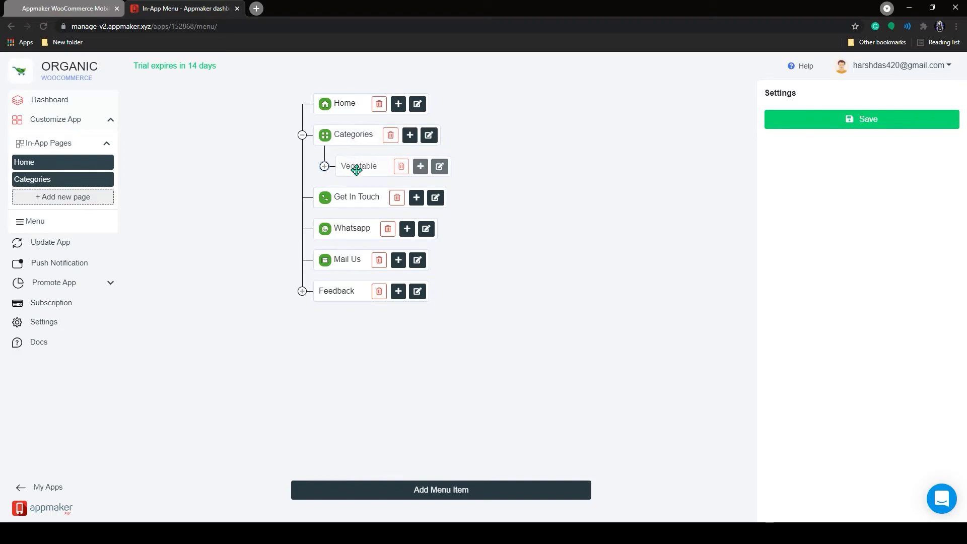
pyautogui.click(325, 166)
pyautogui.click(346, 197)
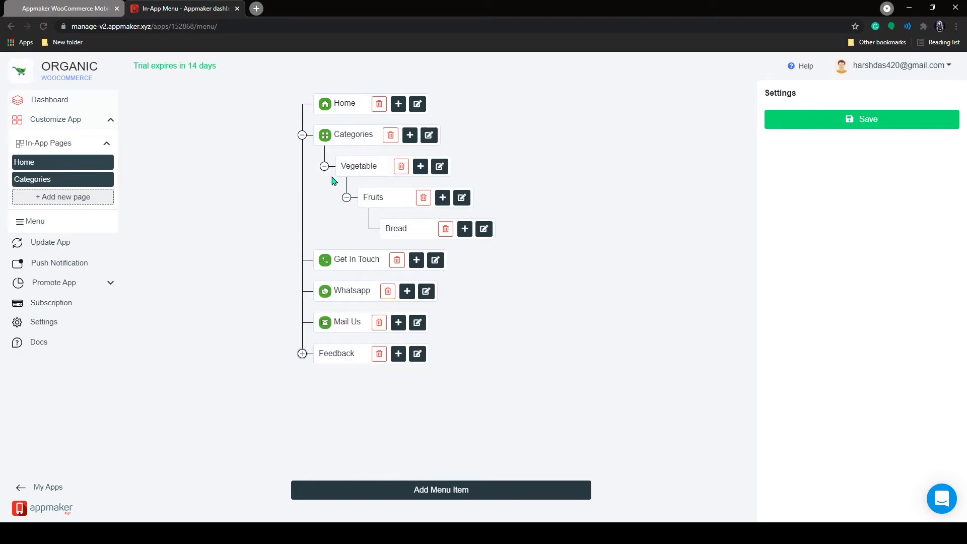
pyautogui.click(302, 352)
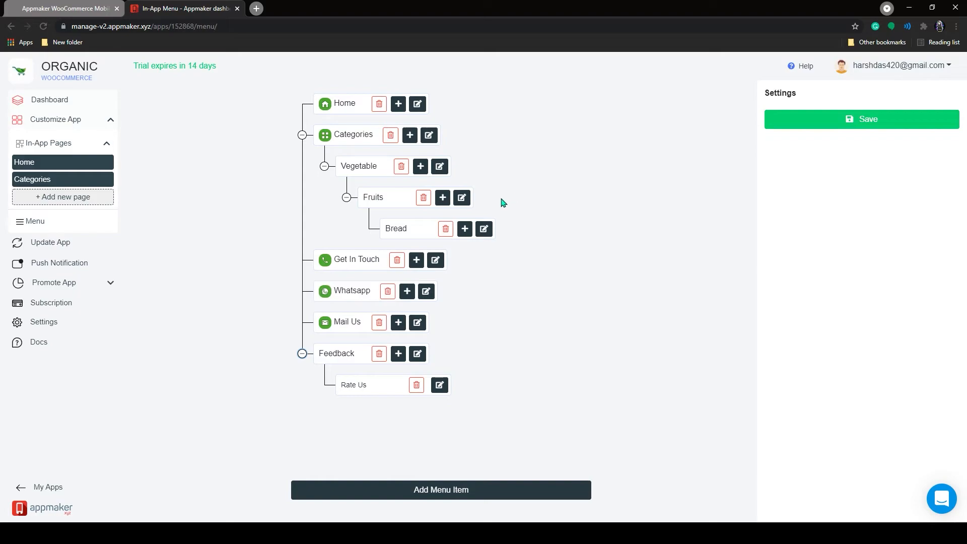
pyautogui.click(302, 353)
pyautogui.click(324, 167)
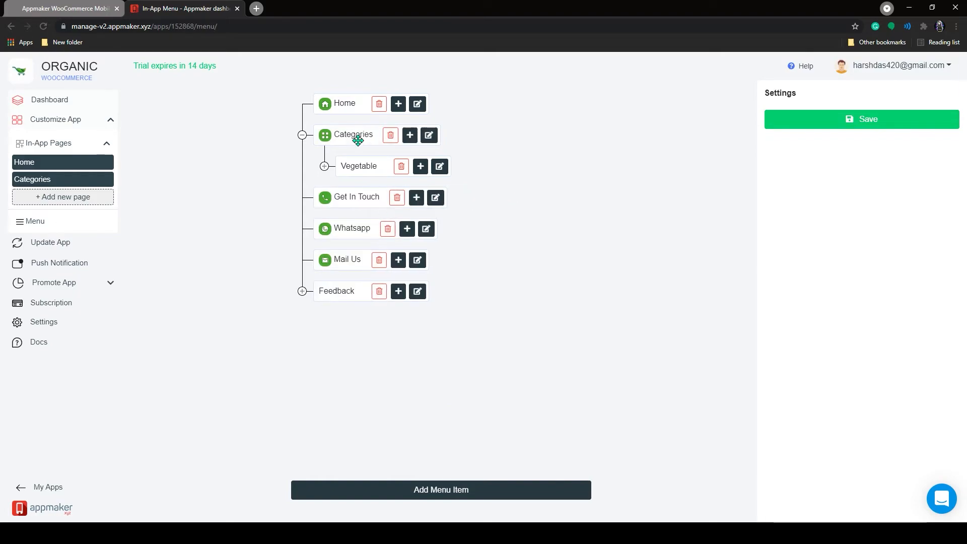
pyautogui.click(324, 166)
pyautogui.click(324, 166)
pyautogui.click(302, 135)
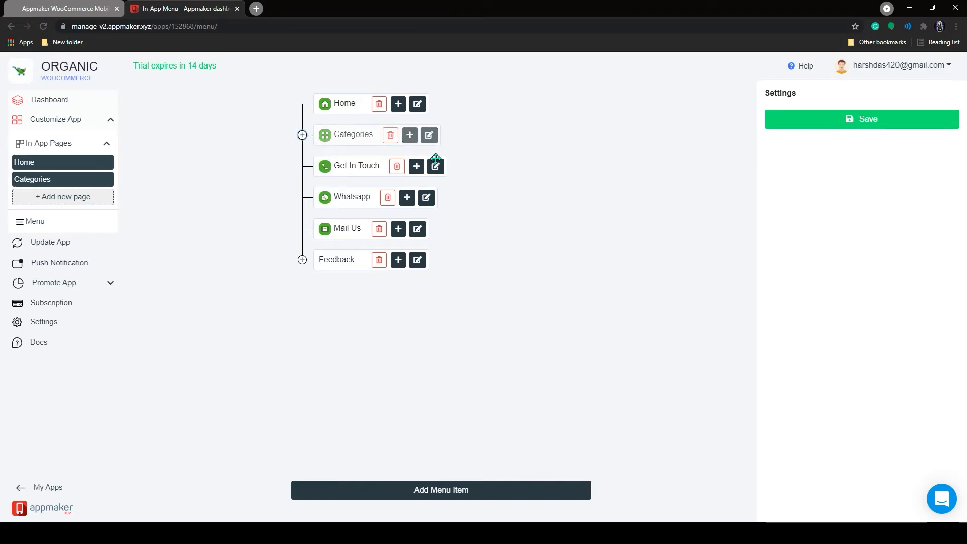
pyautogui.click(846, 120)
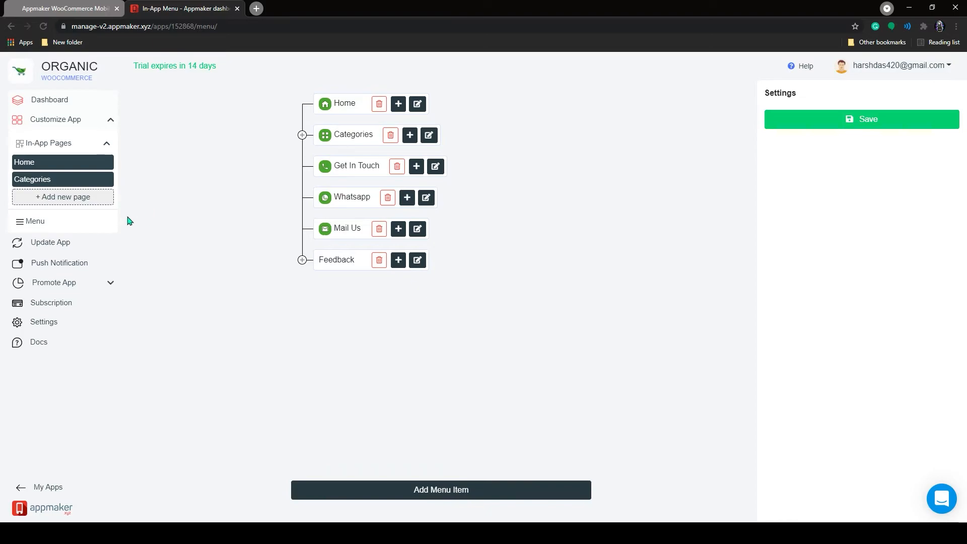
# Open Update App in a new tab and go past App Icon, Launch Screen and Colors.
pyautogui.click(71, 244)
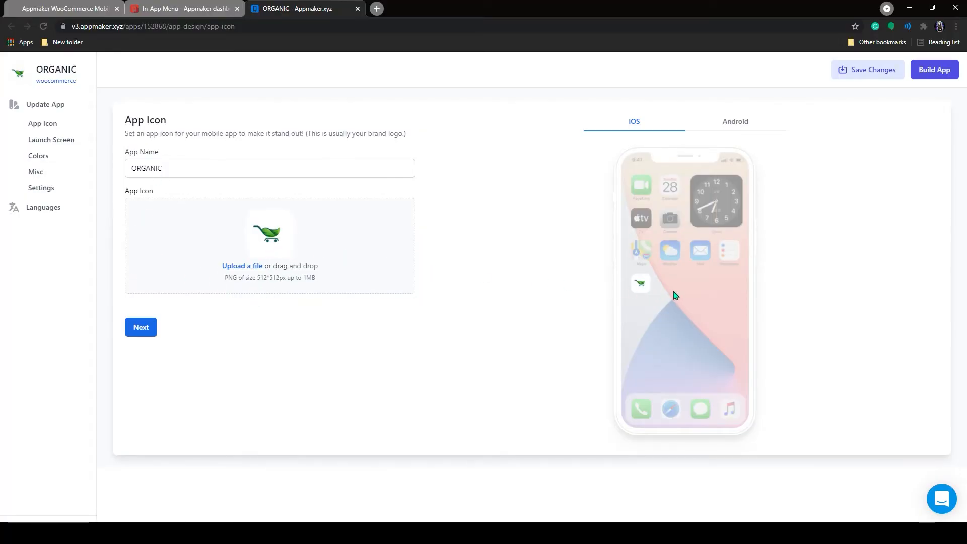
pyautogui.click(153, 327)
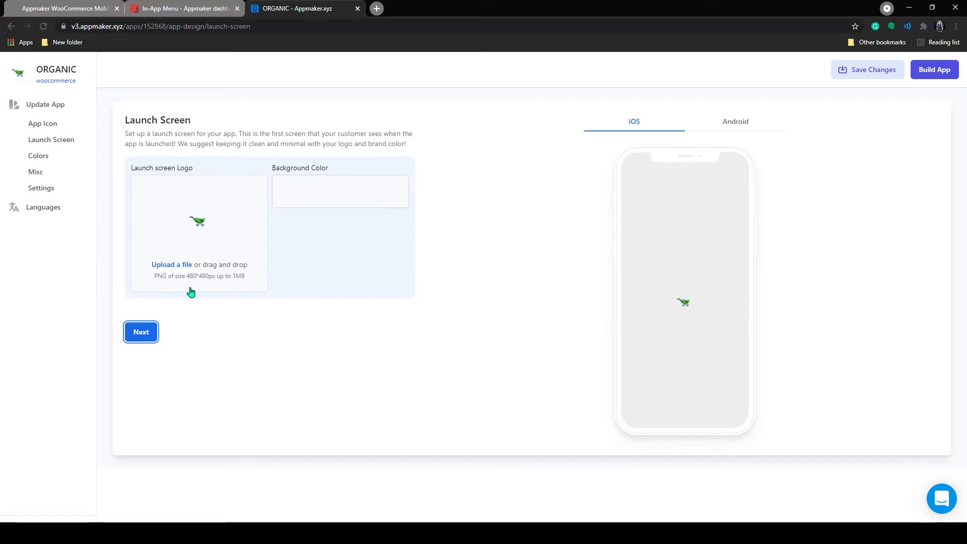
pyautogui.click(142, 333)
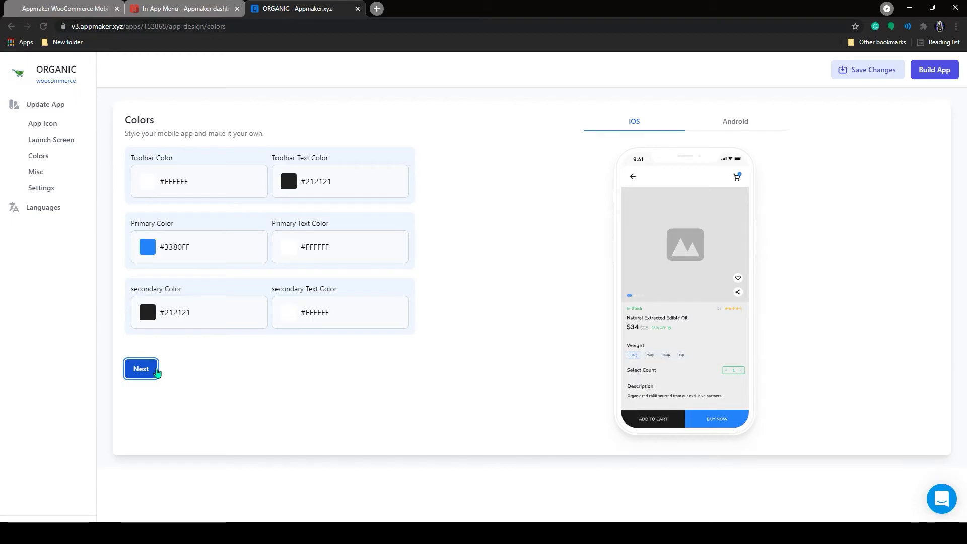
pyautogui.click(141, 369)
pyautogui.click(152, 373)
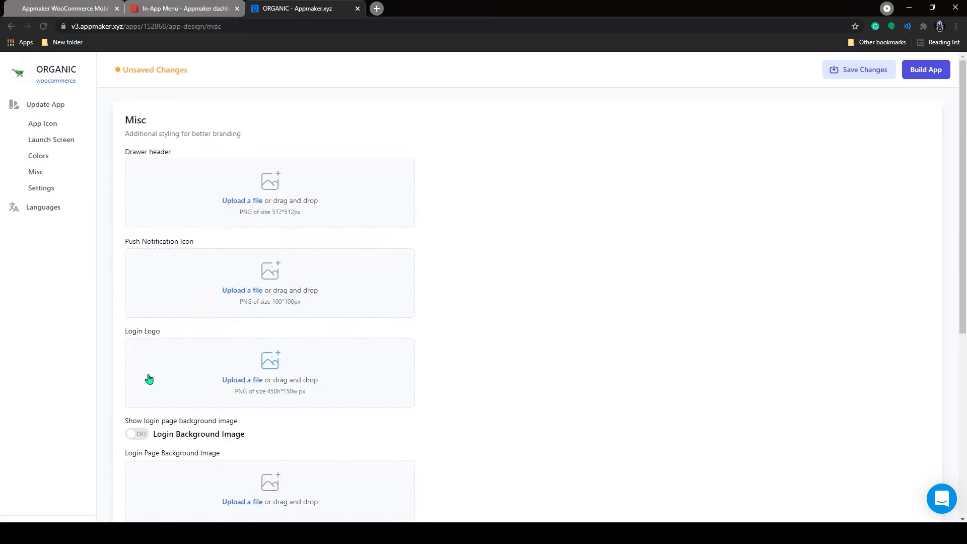
# Upload Menu-drawe-header as the drawer header and Push-icon as the notification icon.
pyautogui.click(274, 201)
pyautogui.moveTo(694, 91); pyautogui.dragTo(607, 28)
pyautogui.click(545, 106)
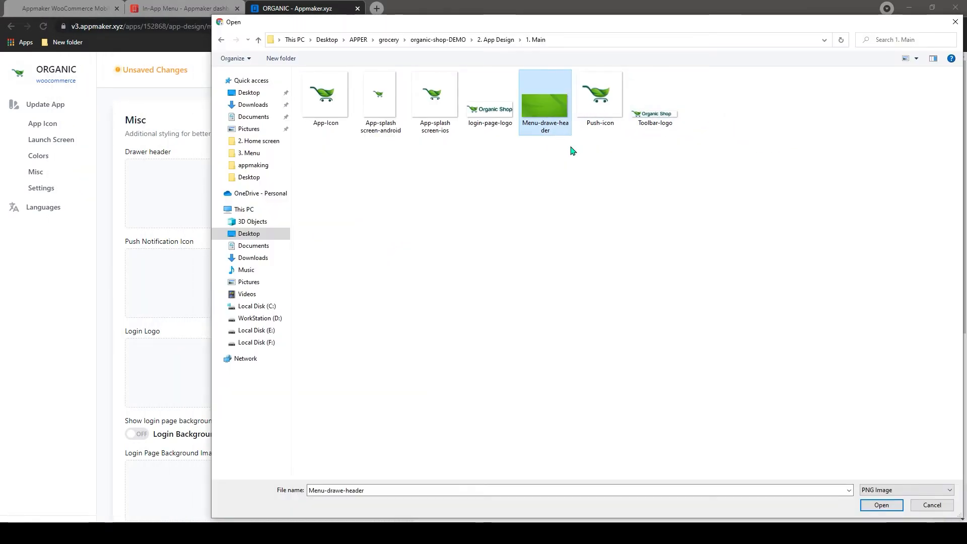
pyautogui.click(878, 504)
pyautogui.click(272, 274)
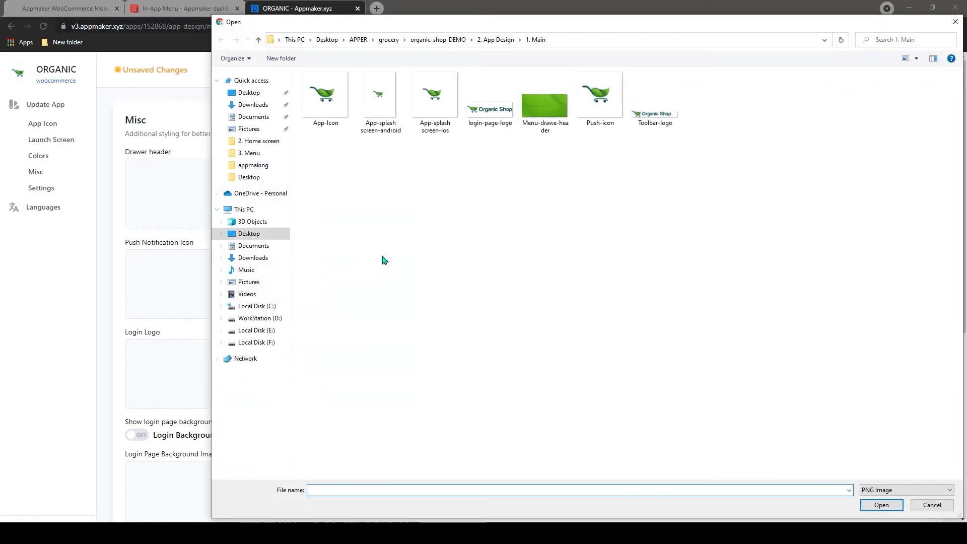
pyautogui.click(880, 505)
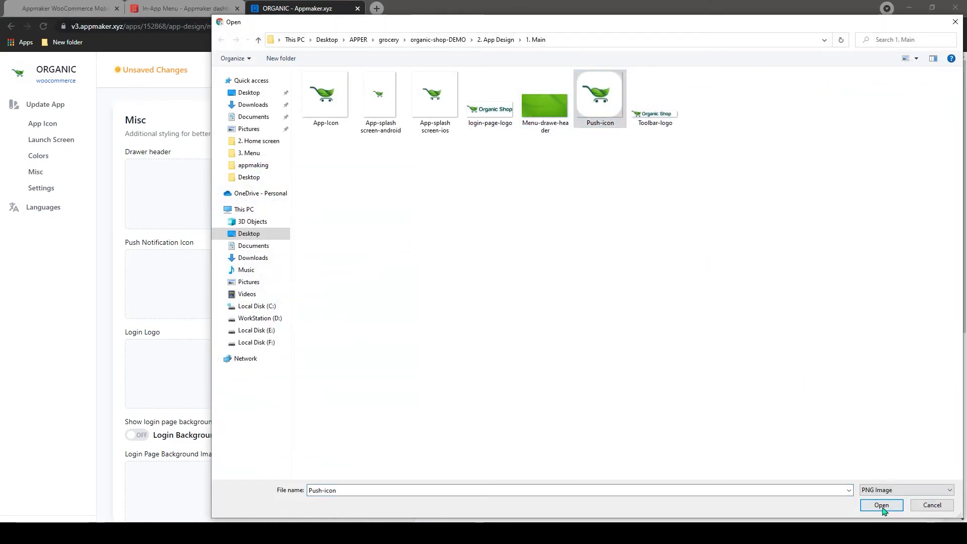
# Upload login-page-logo as the login logo and a login background image, then continue.
pyautogui.click(285, 405)
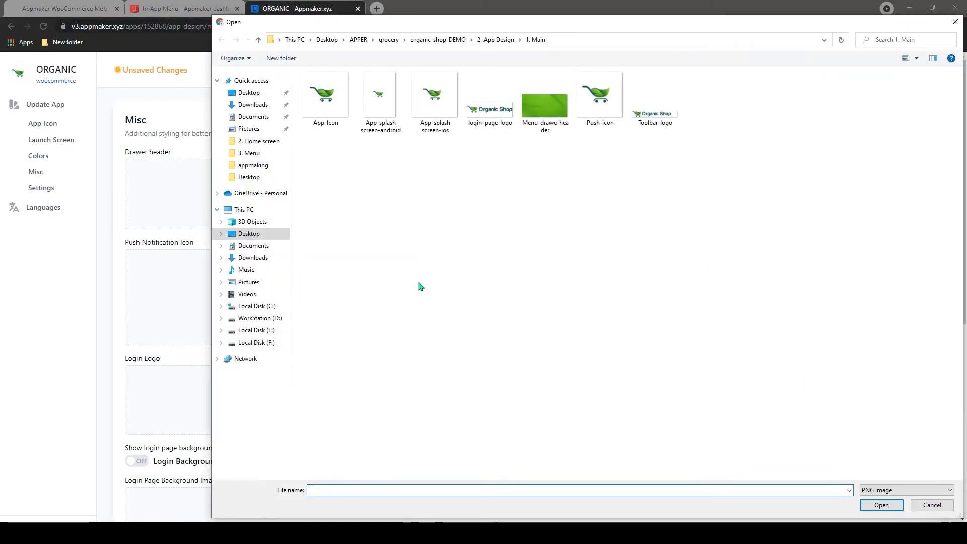
pyautogui.click(488, 103)
pyautogui.click(889, 505)
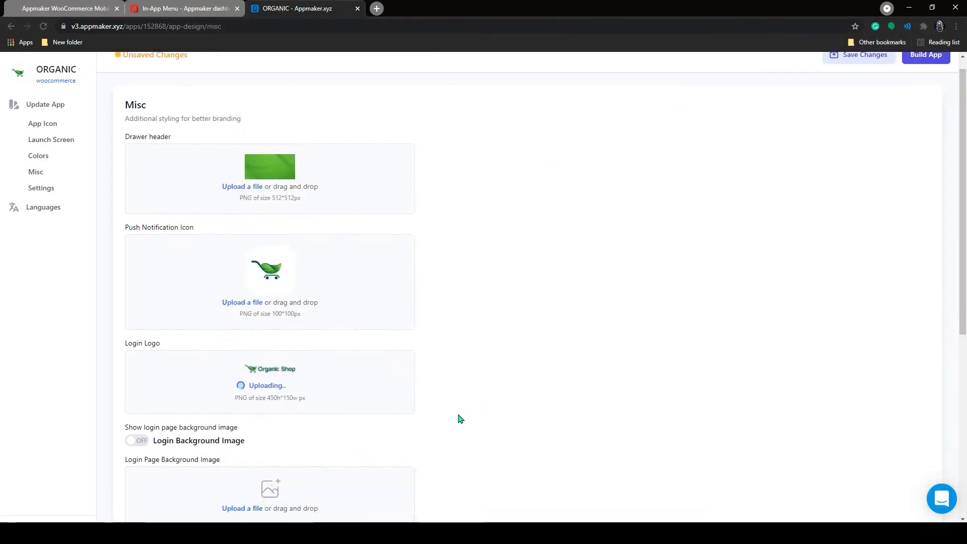
pyautogui.scroll(-2, 428, 406)
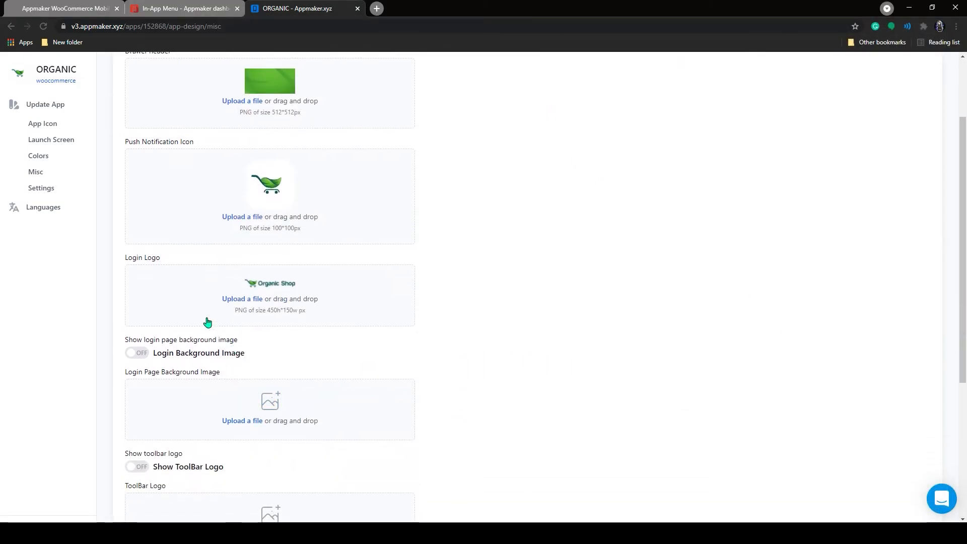
pyautogui.scroll(-1, 263, 403)
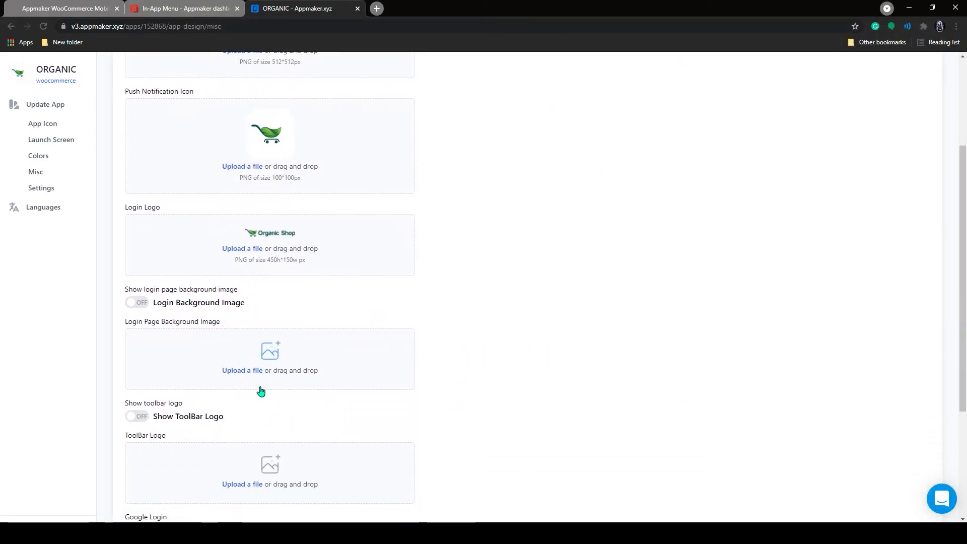
pyautogui.click(260, 352)
pyautogui.click(490, 103)
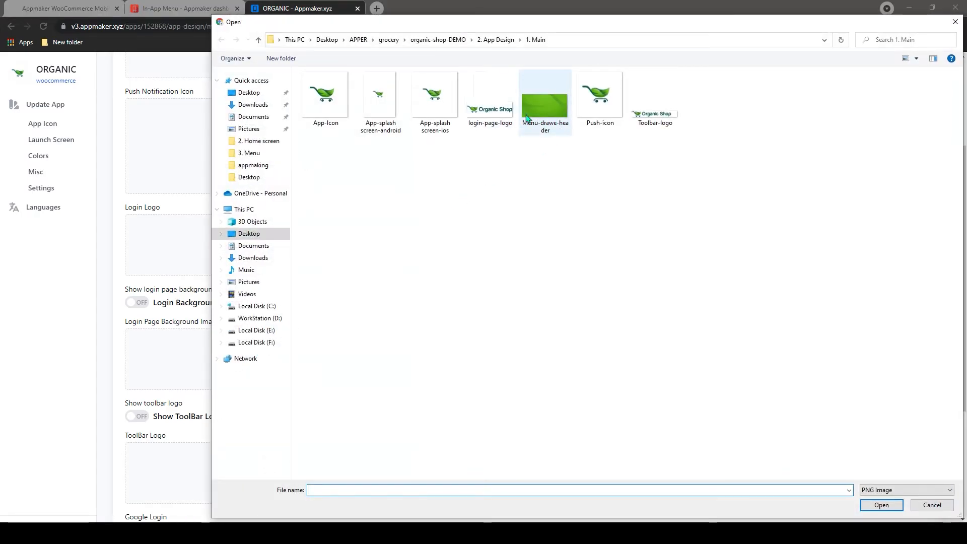
pyautogui.click(881, 505)
pyautogui.scroll(-3, 176, 498)
pyautogui.click(141, 490)
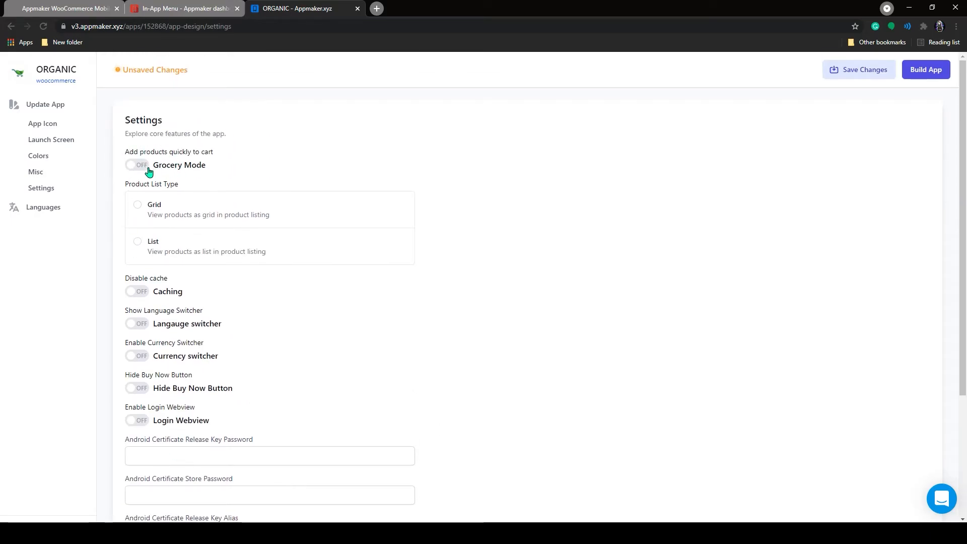
# Turn on Grocery Mode, set Product List Type to Grid, and save to continue.
pyautogui.click(141, 165)
pyautogui.click(137, 205)
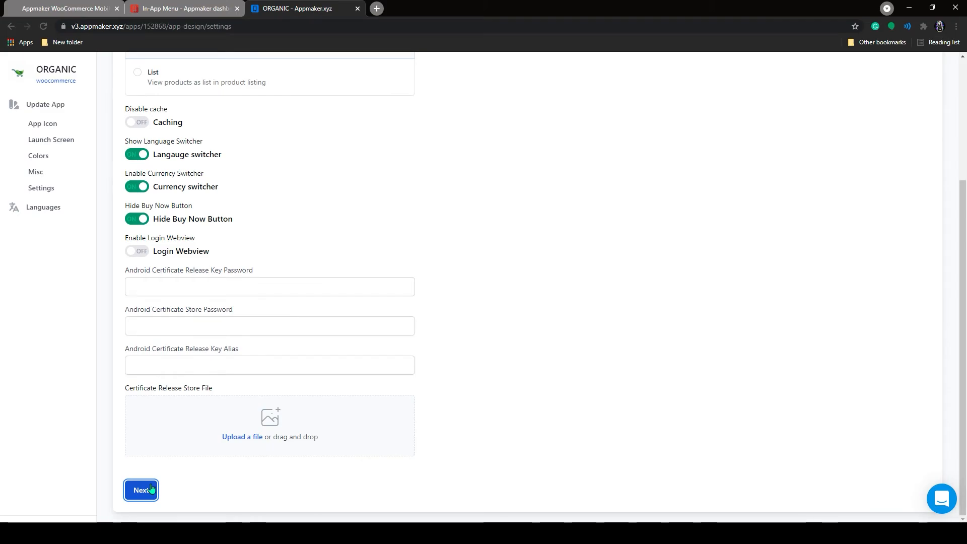
pyautogui.click(142, 489)
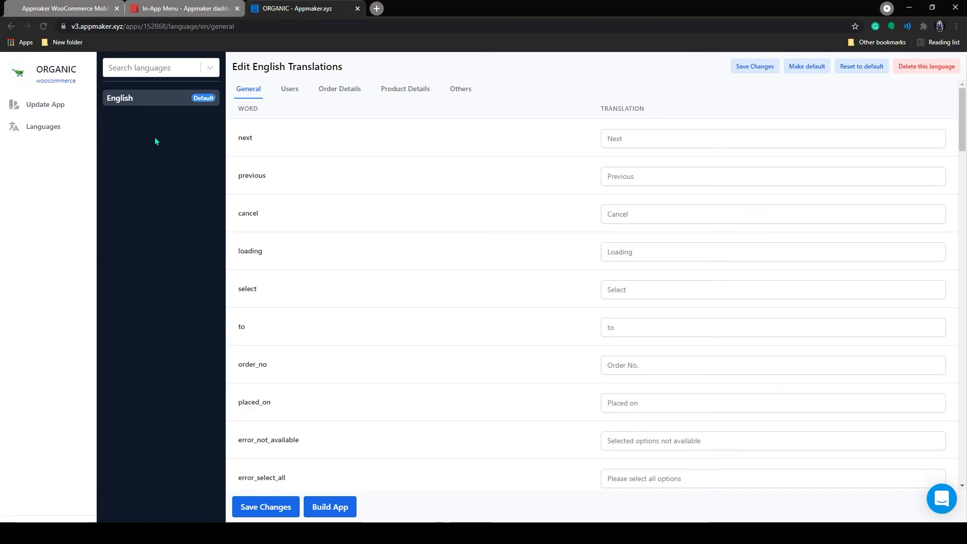
# Search 'spanis', add Spanish; Castilian as an app language, and build the app.
pyautogui.click(142, 74)
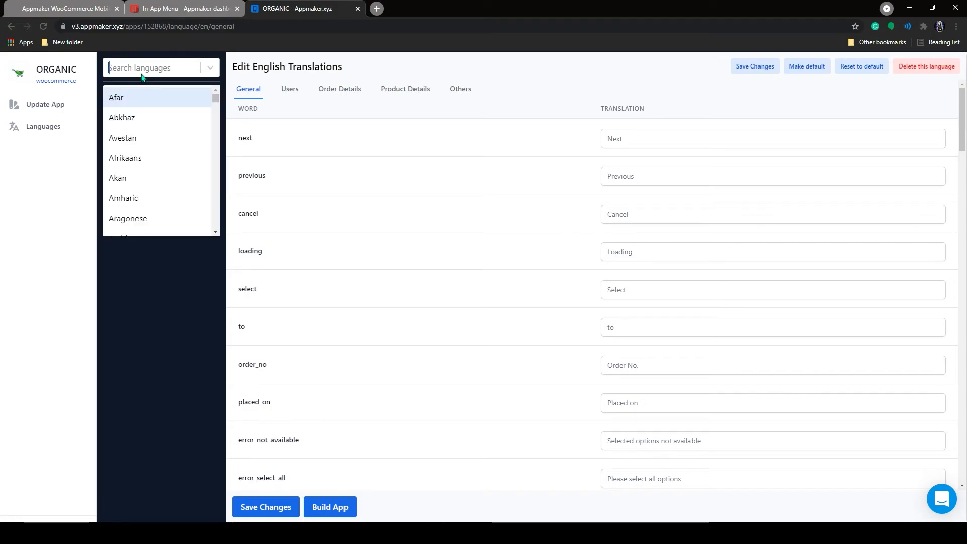
pyautogui.write('spanish')
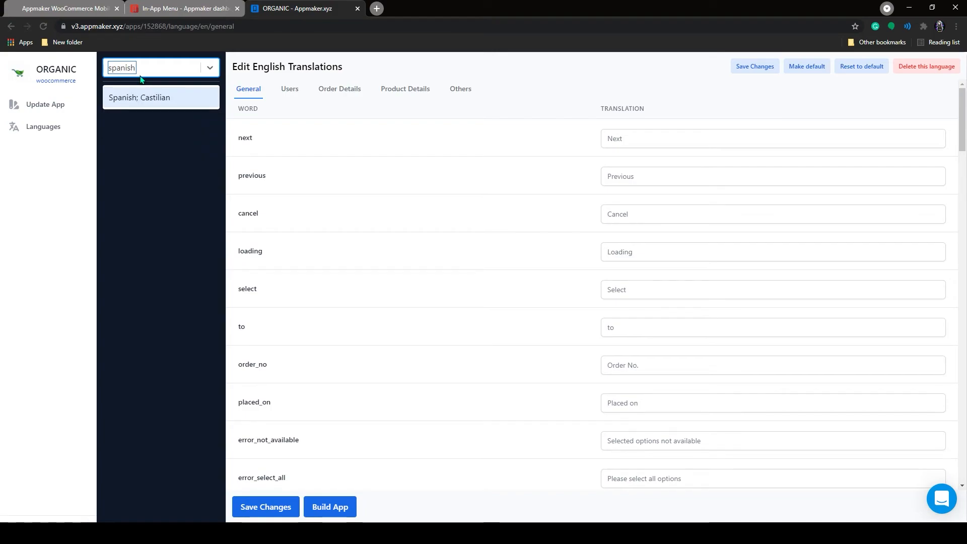
pyautogui.click(140, 96)
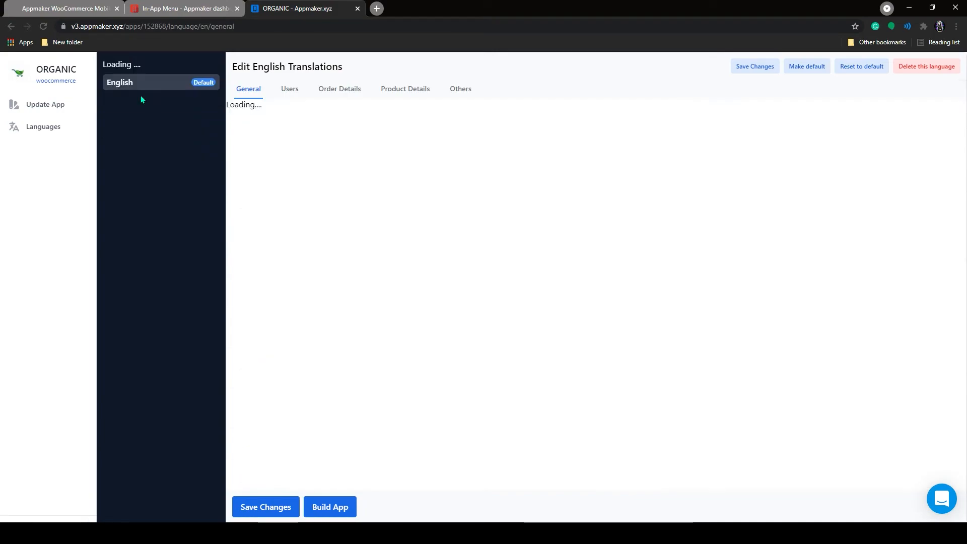
pyautogui.click(352, 509)
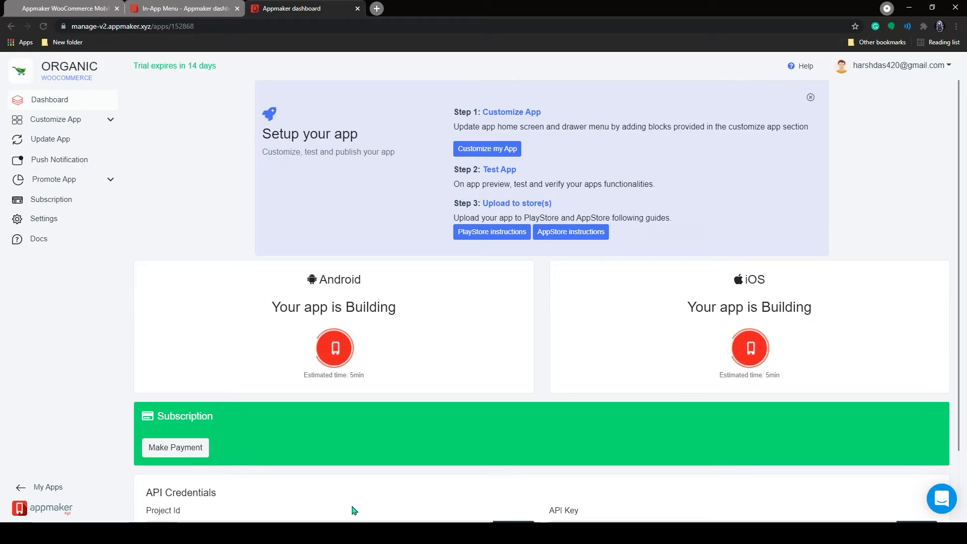
# Go to Push Notification, then open the Promote App Smart Banner page.
pyautogui.click(68, 160)
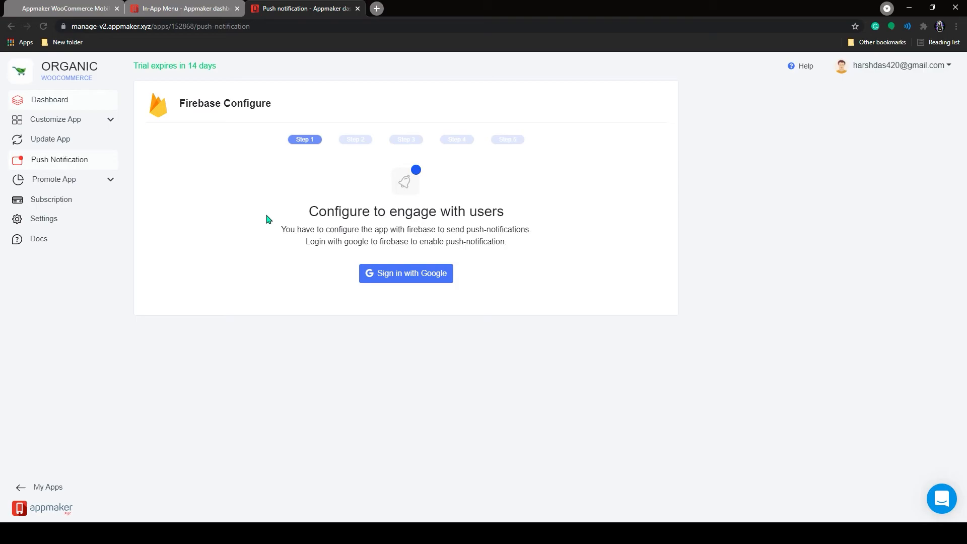
pyautogui.click(63, 184)
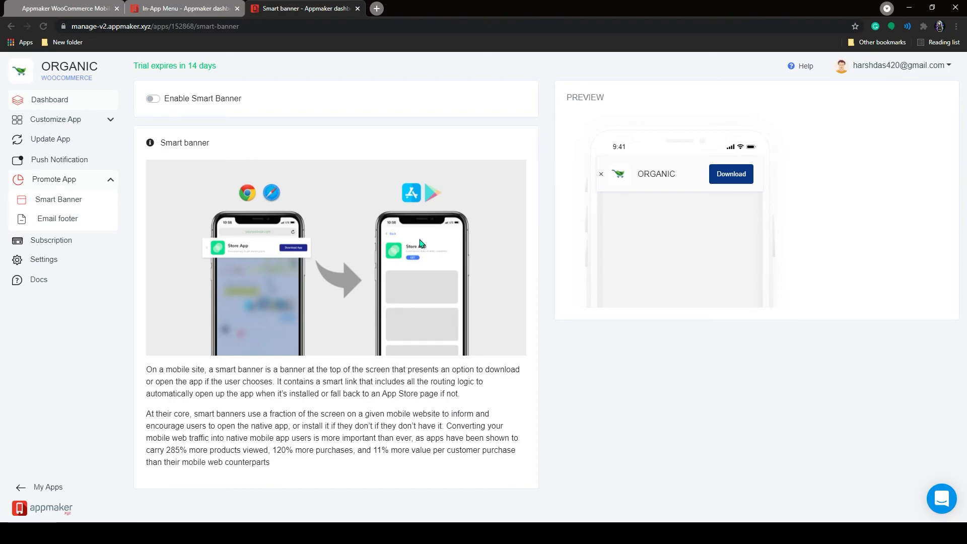
# View the Email footer page and Docs, then generate an Android preview from the Dashboard.
pyautogui.click(74, 219)
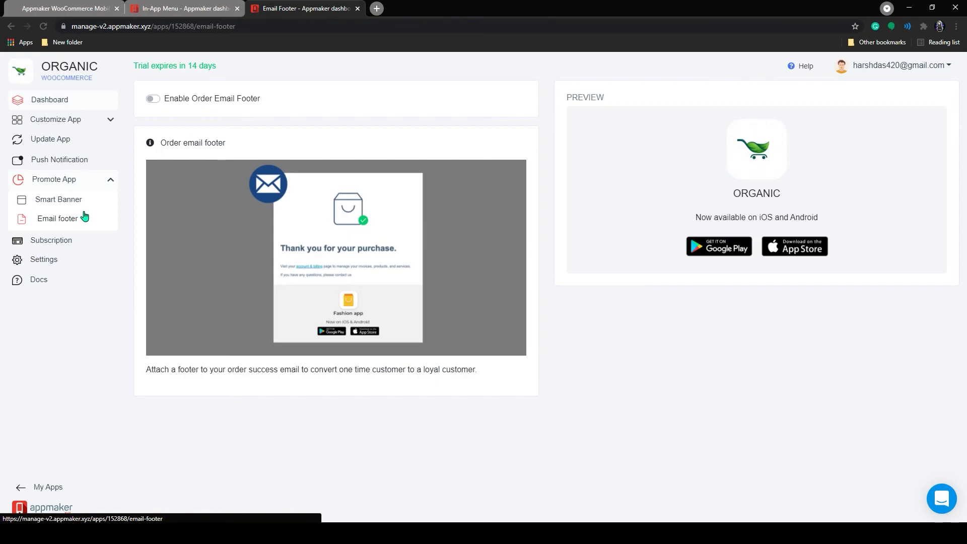
pyautogui.click(55, 284)
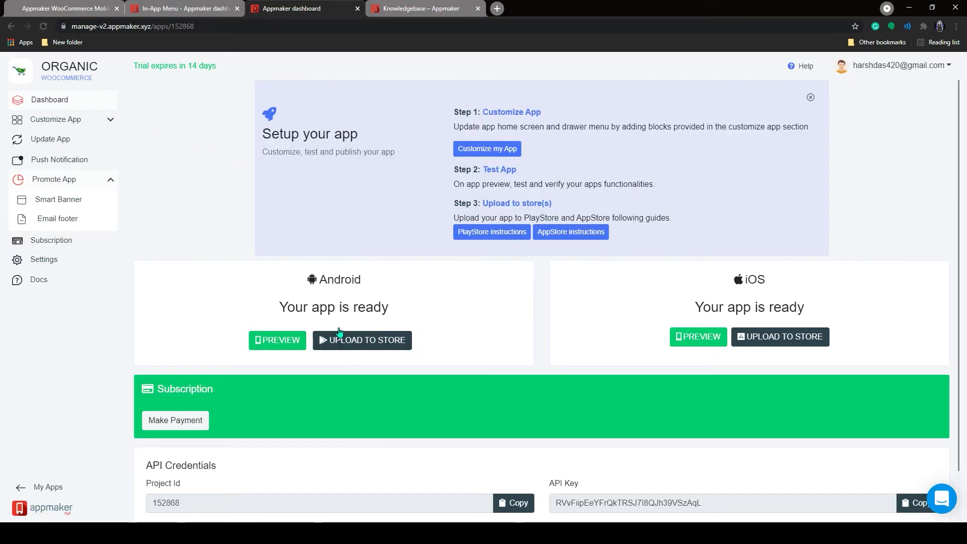
pyautogui.click(297, 348)
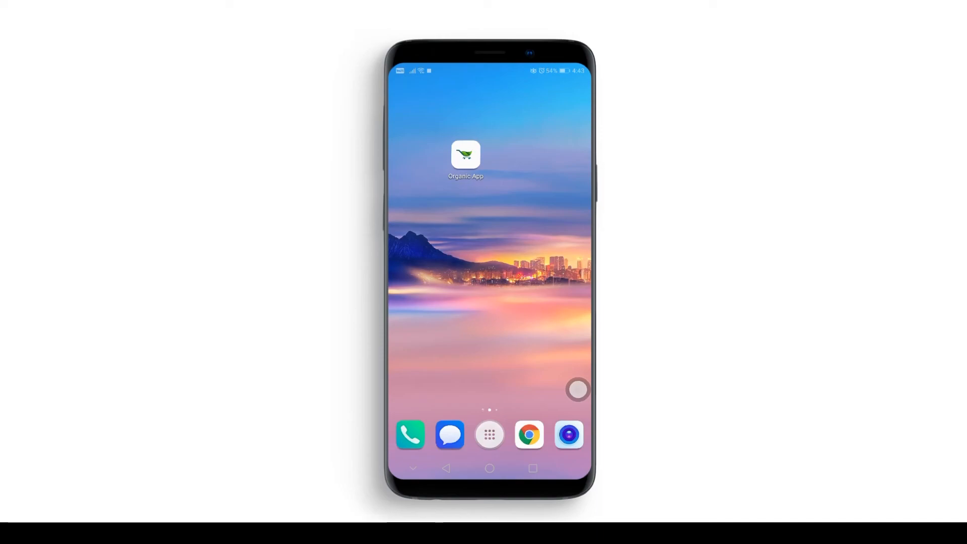
# Launch the Organic App, scroll its Home screen, and open the side navigation menu.
pyautogui.click(466, 154)
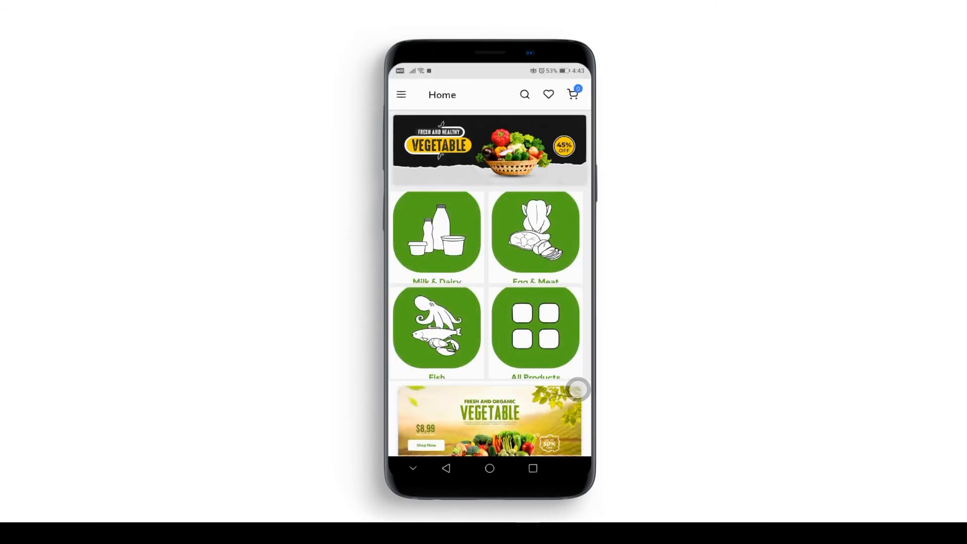
pyautogui.moveTo(543, 358); pyautogui.dragTo(545, 202)
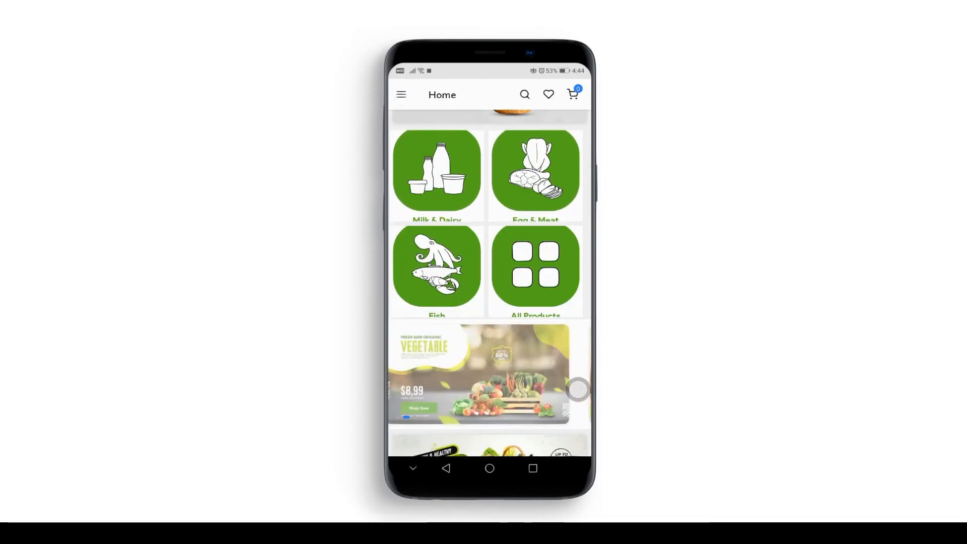
pyautogui.click(401, 95)
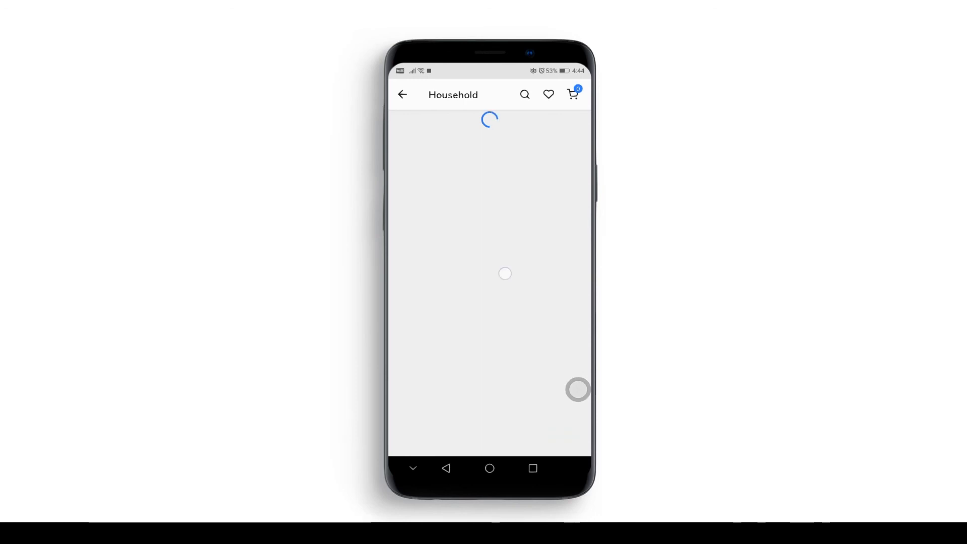
# Open the cleaning brush product page and lower its quantity.
pyautogui.moveTo(521, 296); pyautogui.dragTo(520, 275)
pyautogui.click(476, 179)
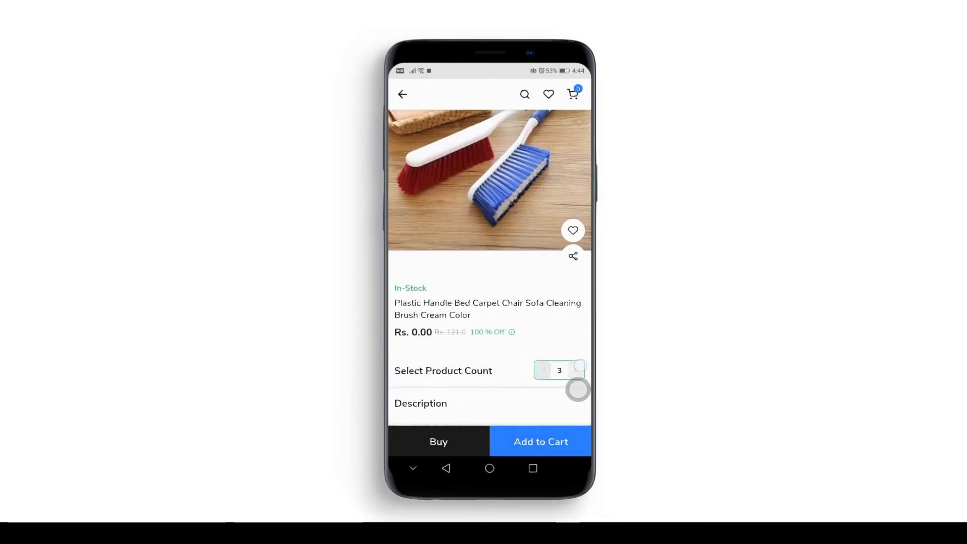
pyautogui.click(543, 370)
pyautogui.click(541, 372)
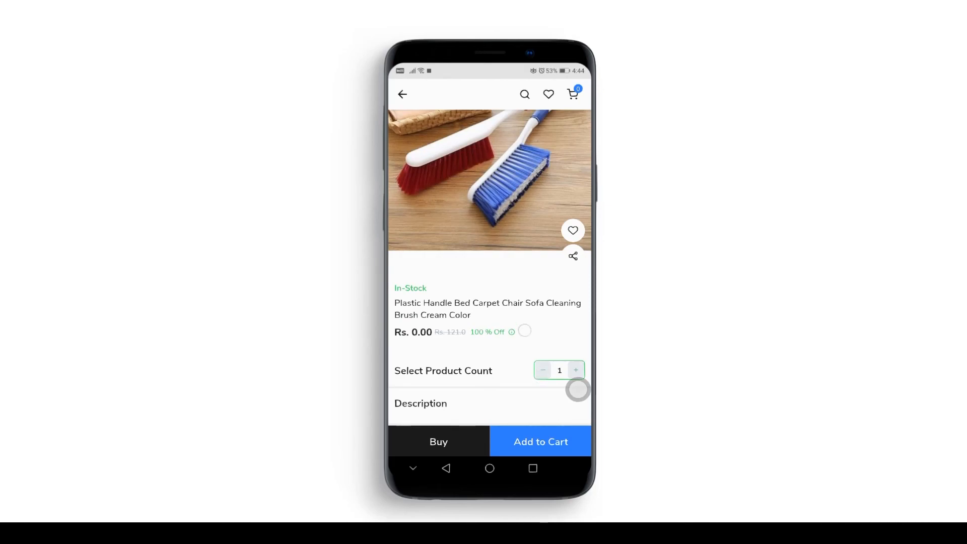
# Toggle the brush on and off the wishlist, add it to the cart, and return.
pyautogui.scroll(1, 490, 266)
pyautogui.click(573, 257)
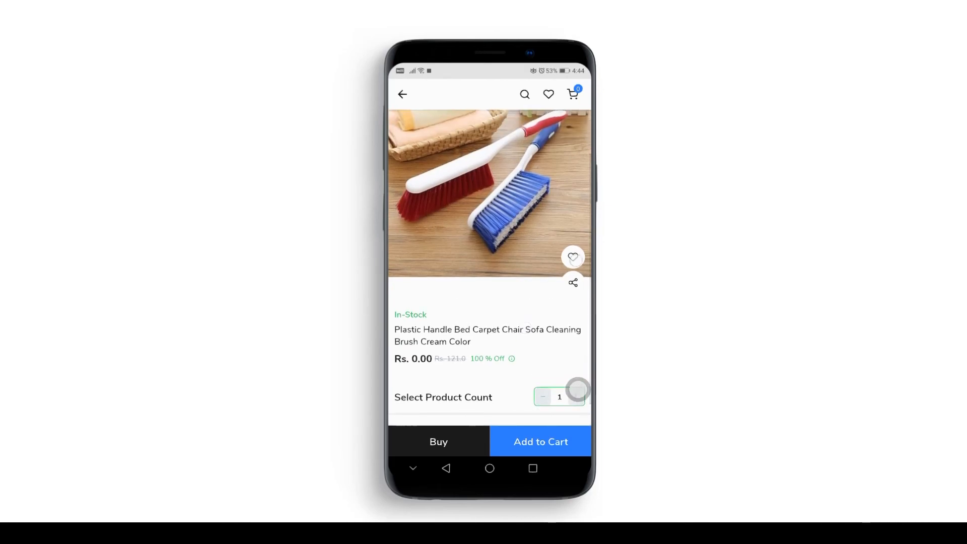
pyautogui.click(573, 257)
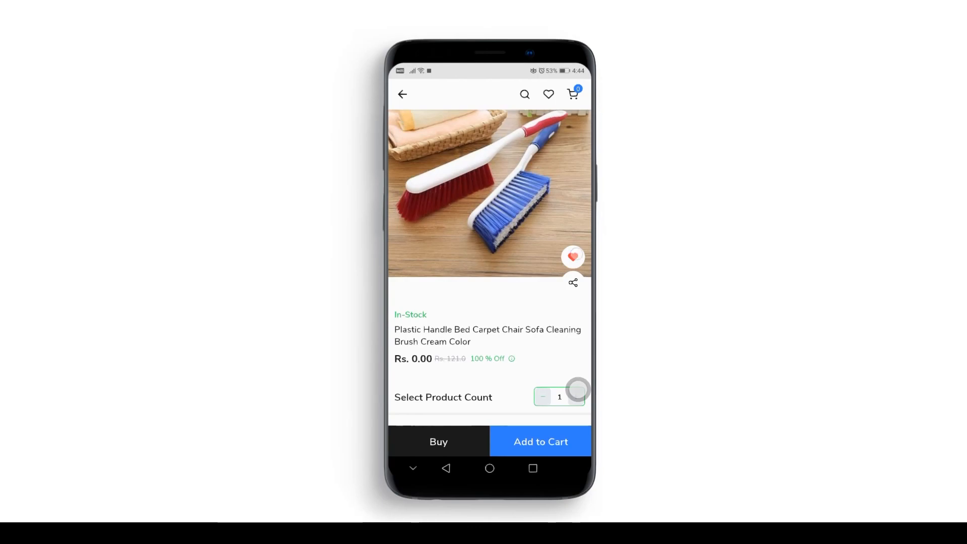
pyautogui.click(558, 435)
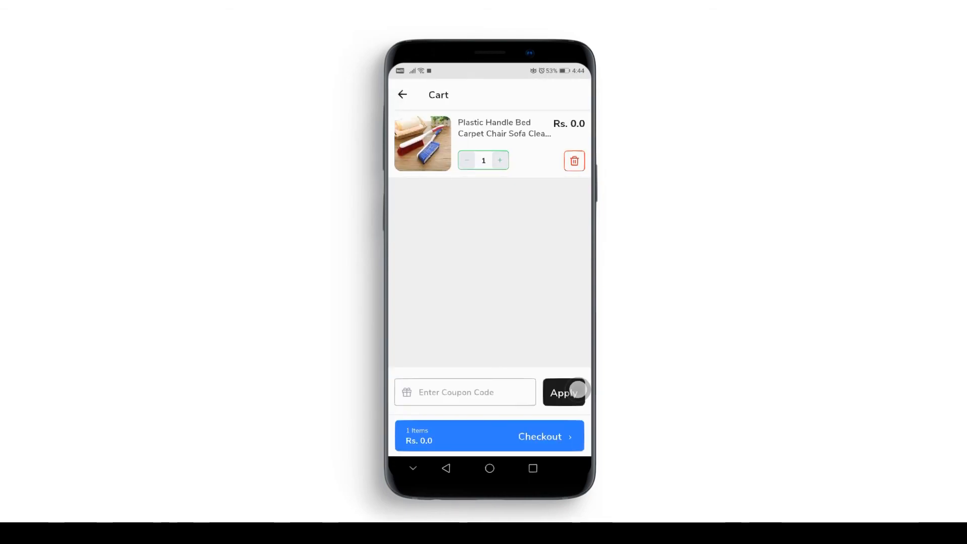
pyautogui.click(445, 467)
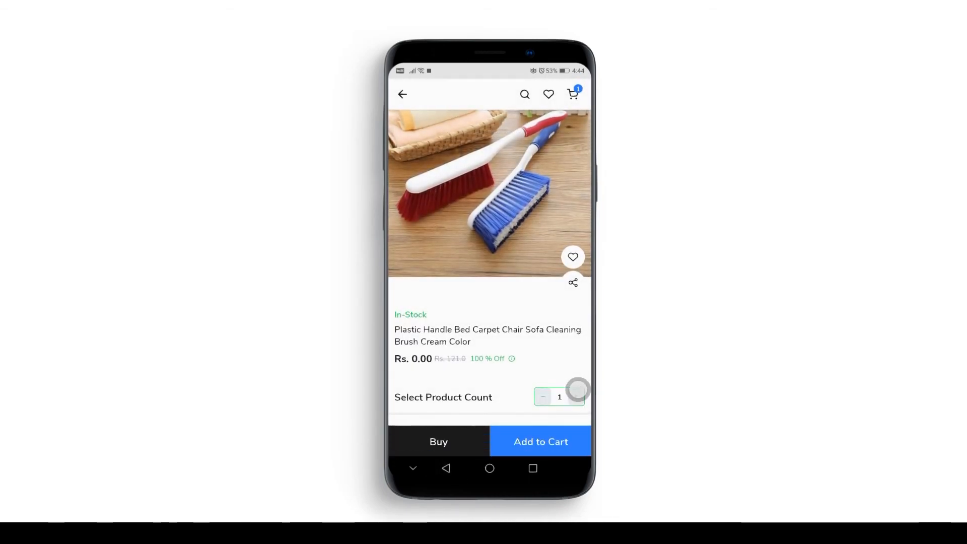